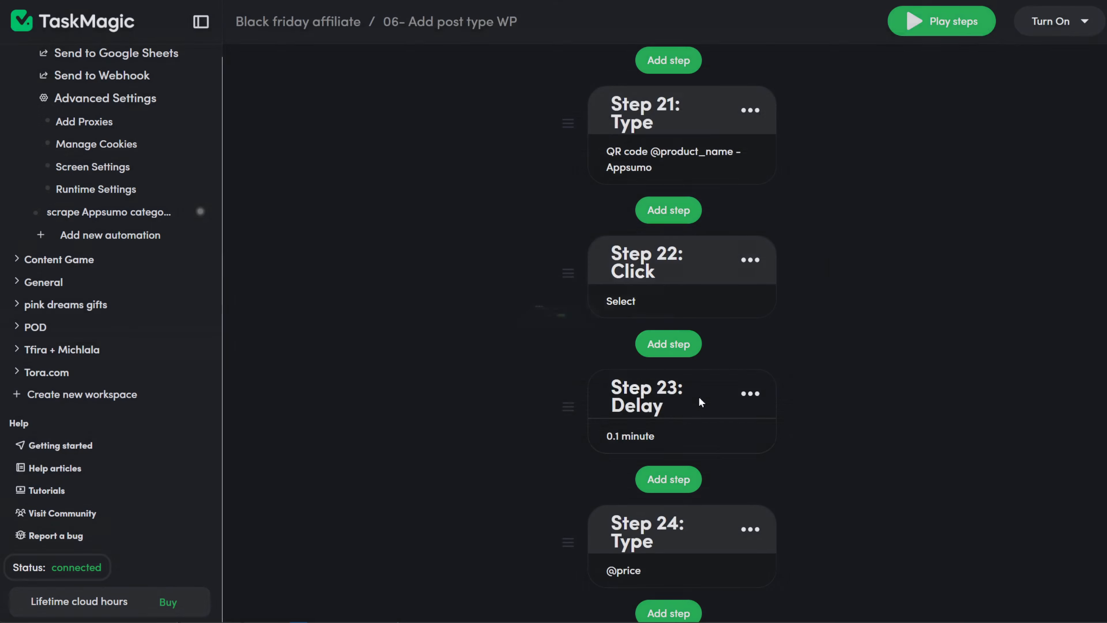
# - Insert a 0.1-minute delay step right after Step 25
pyautogui.scroll(-10, 823, 407)
pyautogui.click(669, 220)
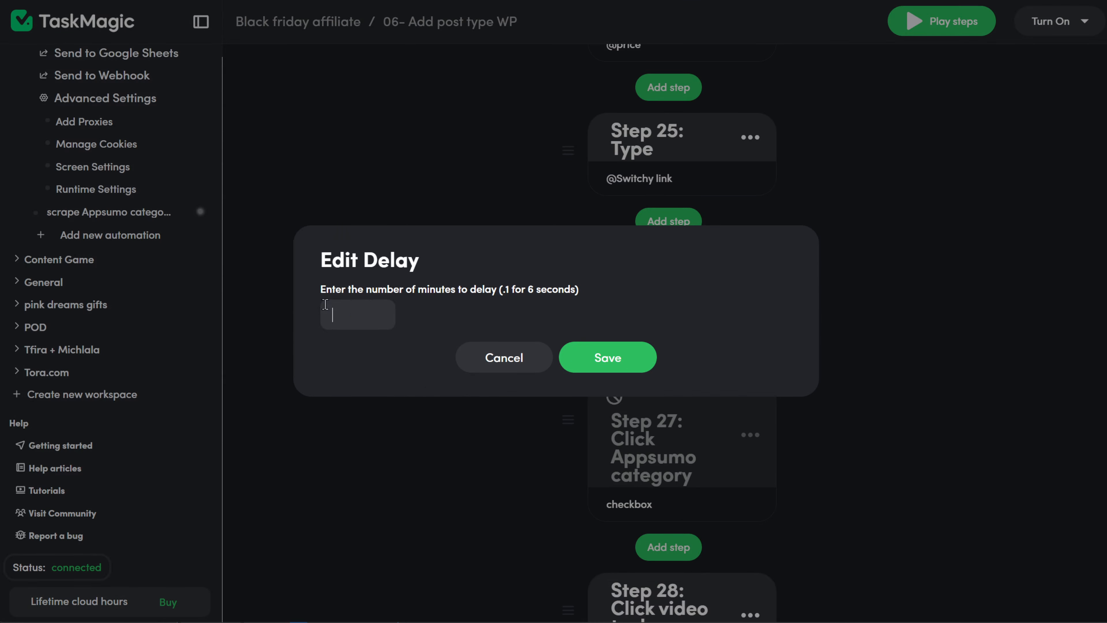
pyautogui.write('0.1')
pyautogui.press('Return')
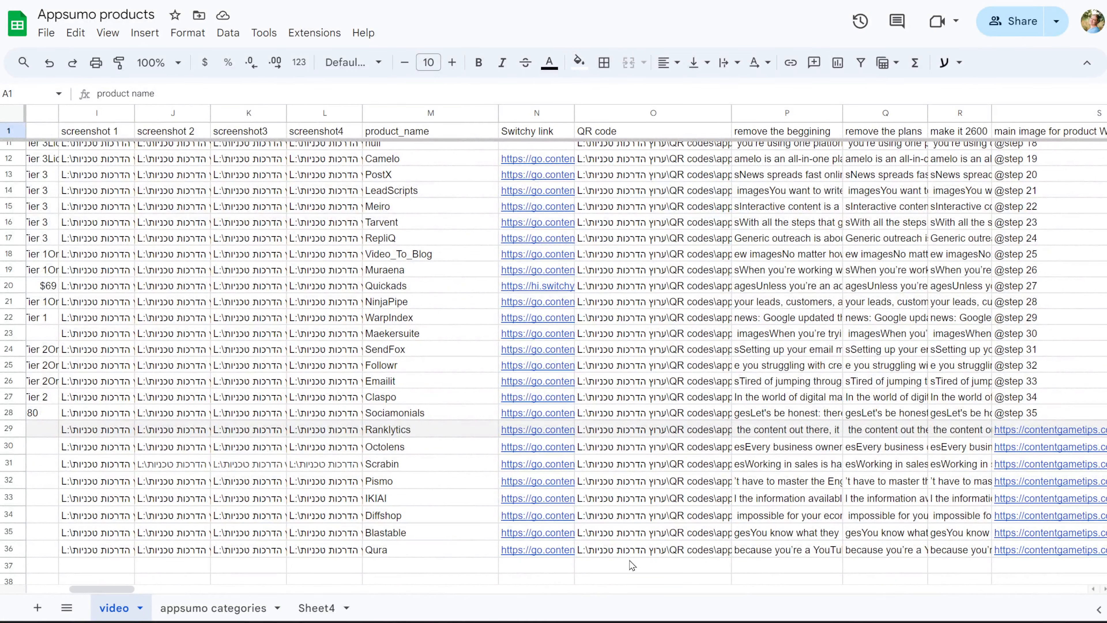
pyautogui.hscroll(-10, 630, 561)
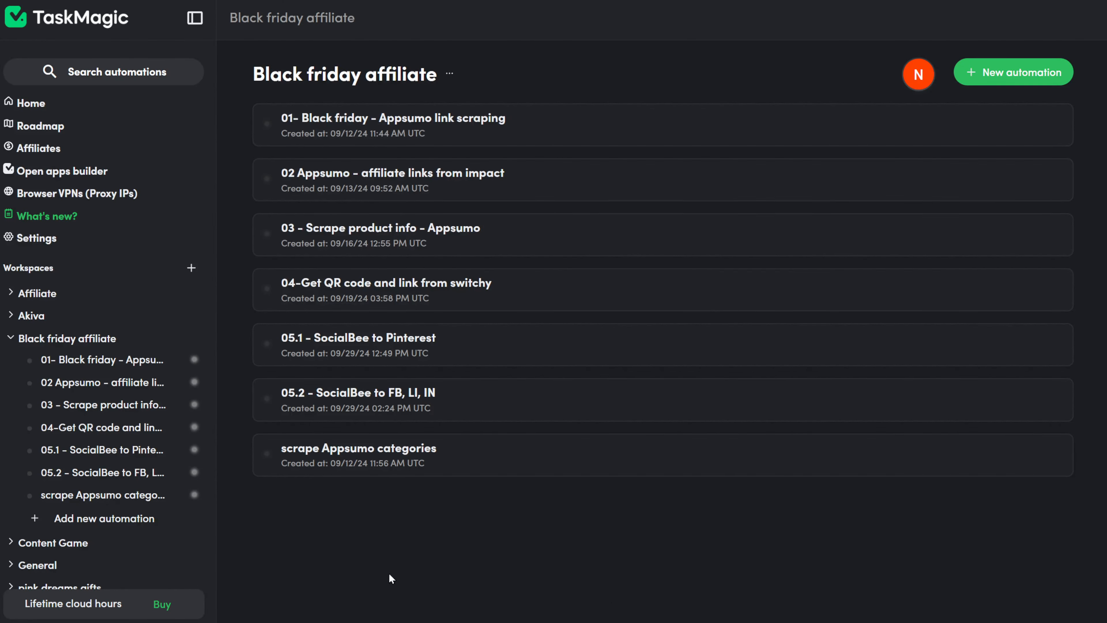
# - Create a new Web automation named '06- Add post type WP' in the Black friday affiliate workspace
pyautogui.click(97, 523)
pyautogui.scroll(-2, 782, 542)
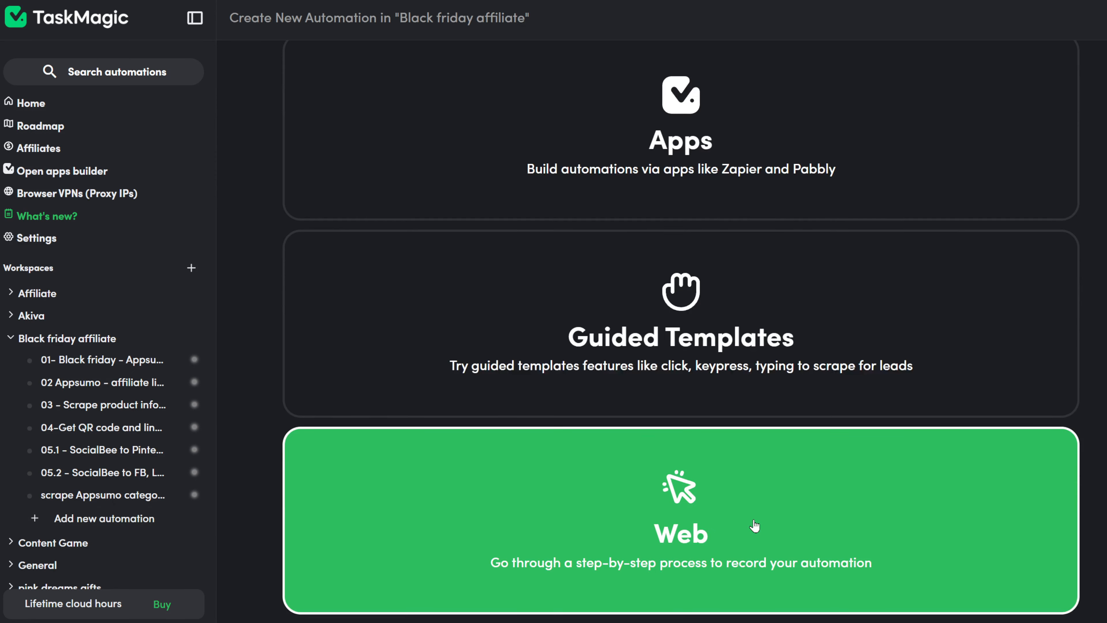
pyautogui.click(755, 526)
pyautogui.write('06')
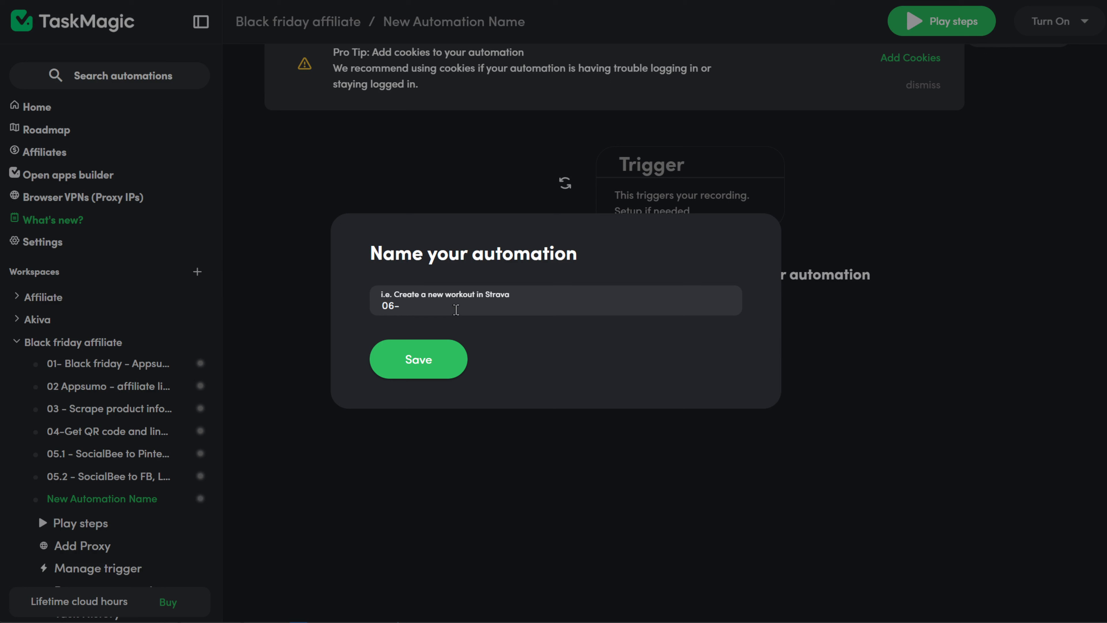
pyautogui.write('- Add post tip')
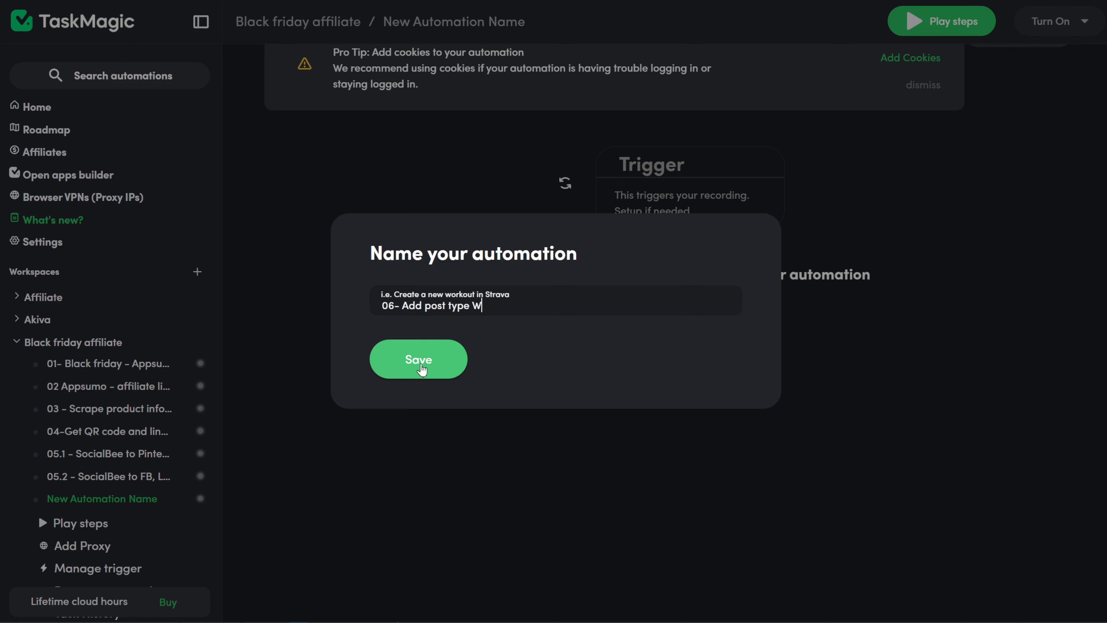
pyautogui.click(421, 367)
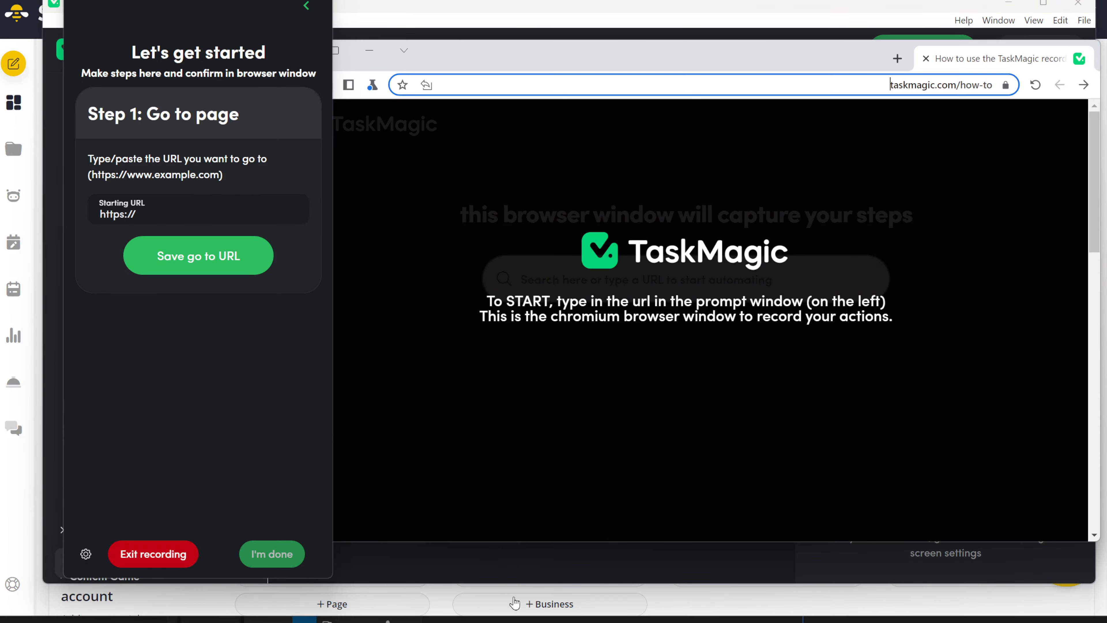
pyautogui.moveTo(188, 214); pyautogui.dragTo(49, 209)
pyautogui.write('https://app.socialbee.com/')
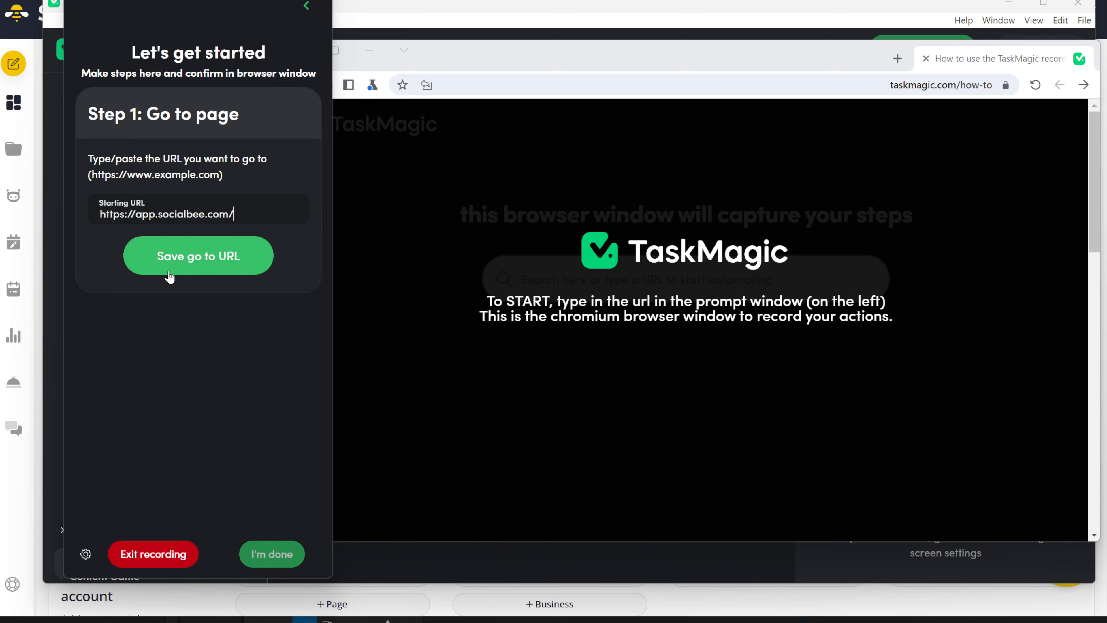
pyautogui.click(191, 270)
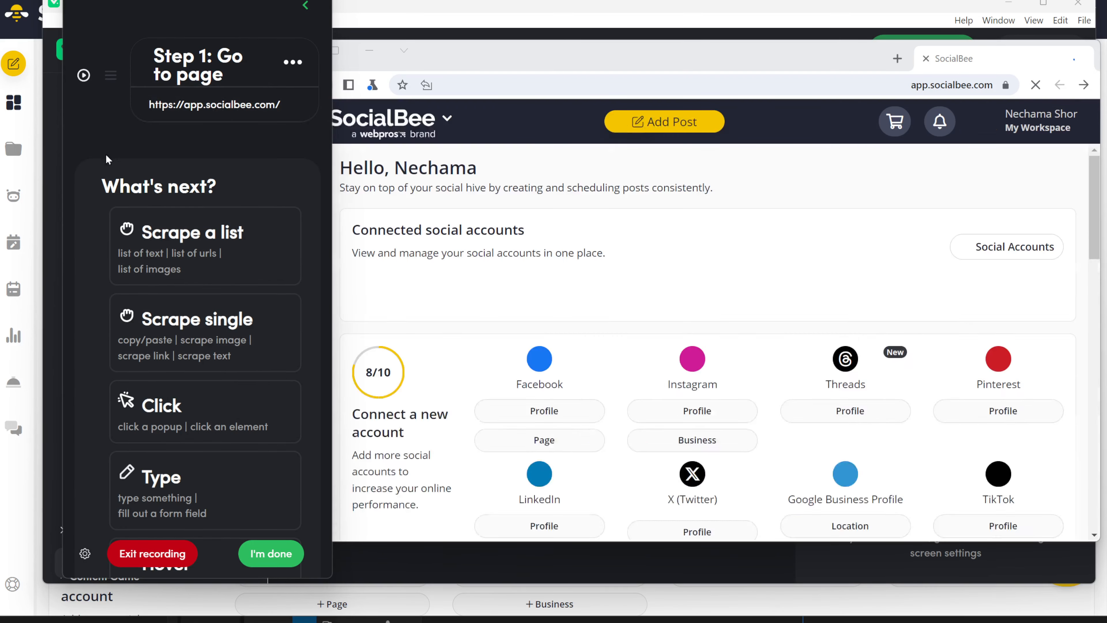
pyautogui.scroll(-7, 746, 350)
pyautogui.scroll(7, 747, 351)
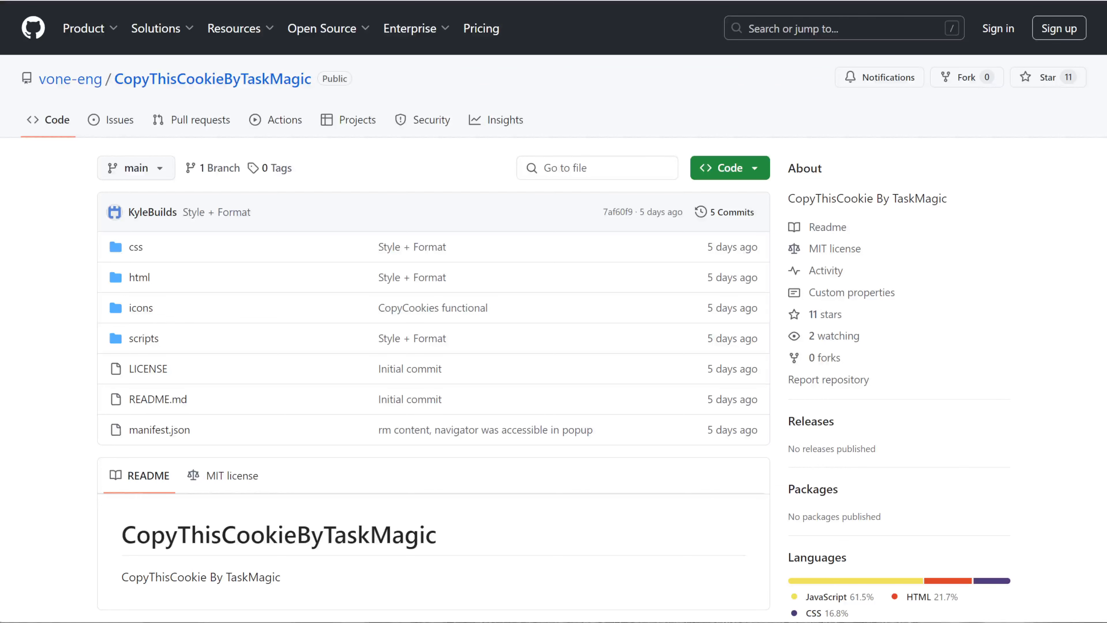
# - Download the CopyThisCookieByTaskMagic repository from GitHub as a ZIP
pyautogui.click(723, 170)
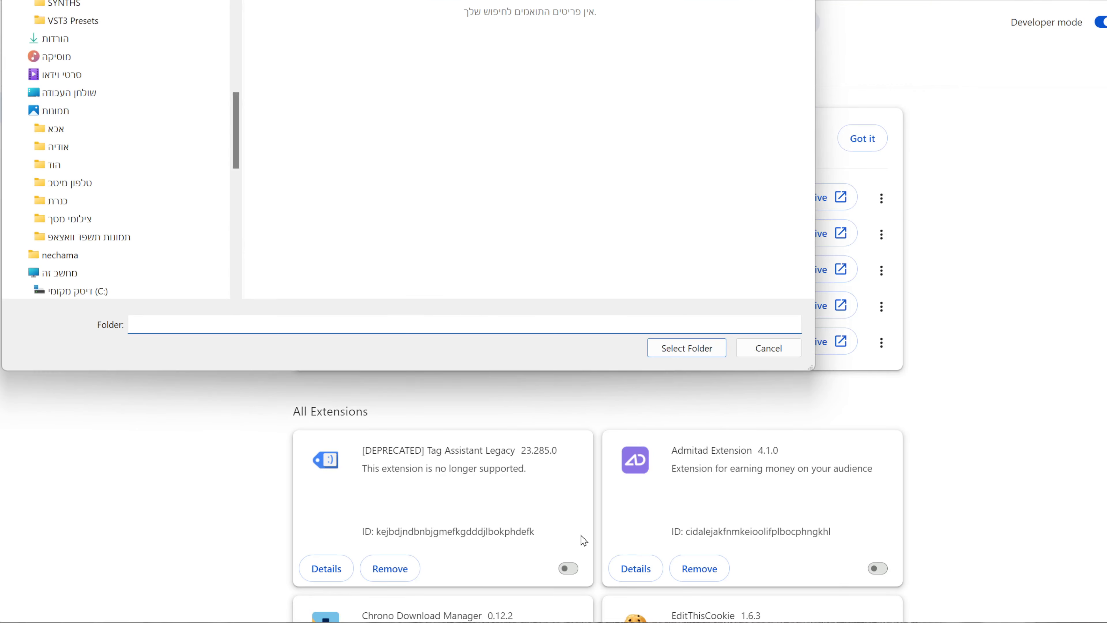
# - With Developer mode on, load the CopyThisCookieByTaskMagic-main folder as an unpacked Chrome extension
pyautogui.click(55, 39)
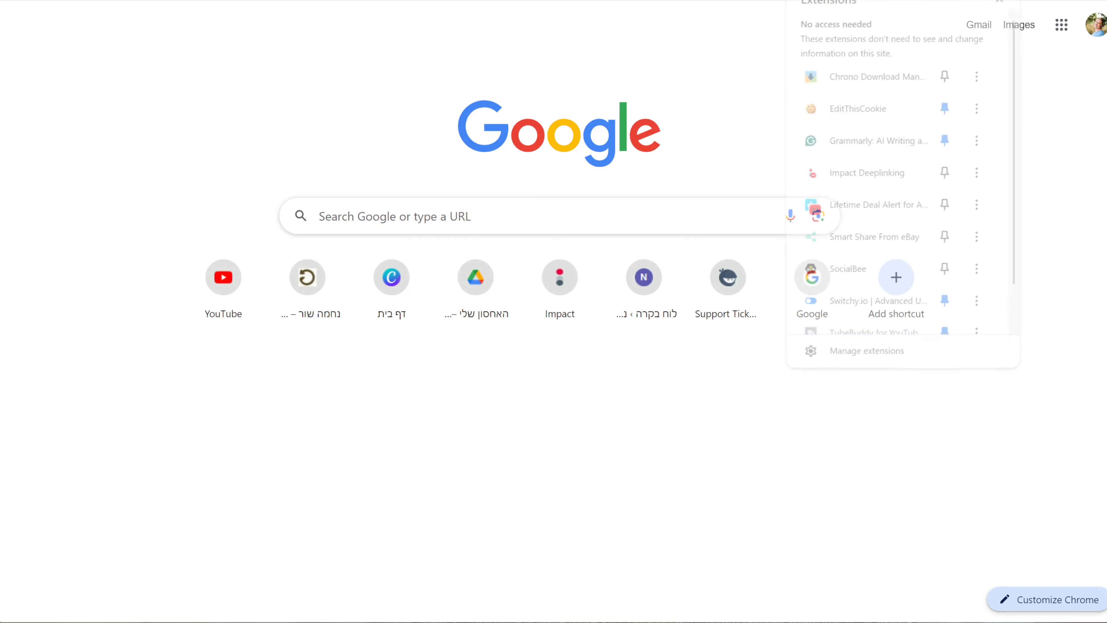
pyautogui.click(915, 363)
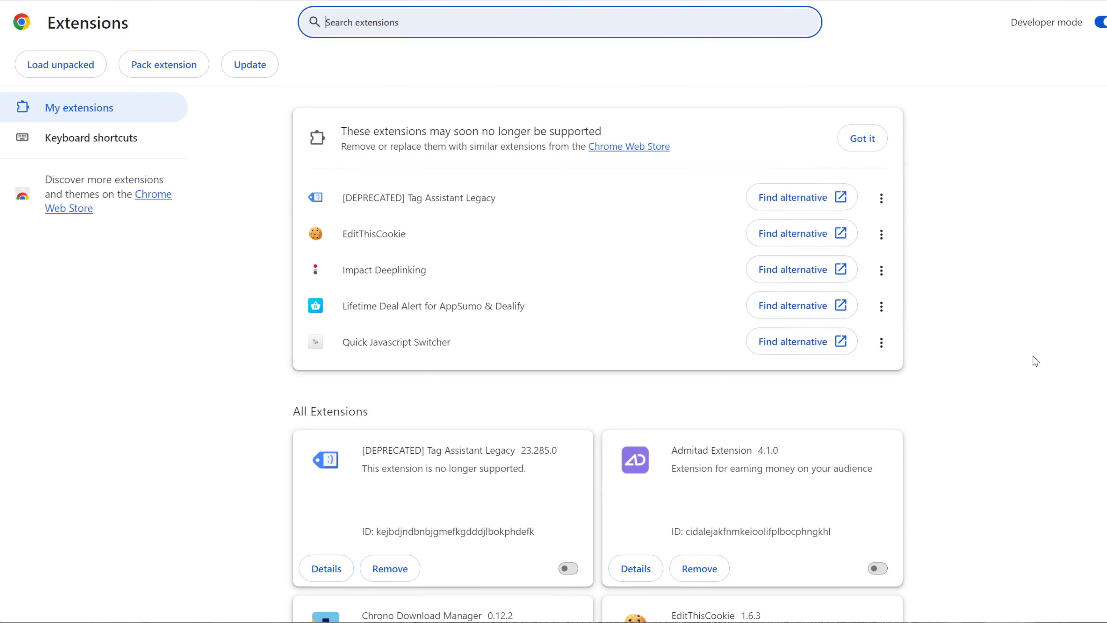
pyautogui.click(1100, 23)
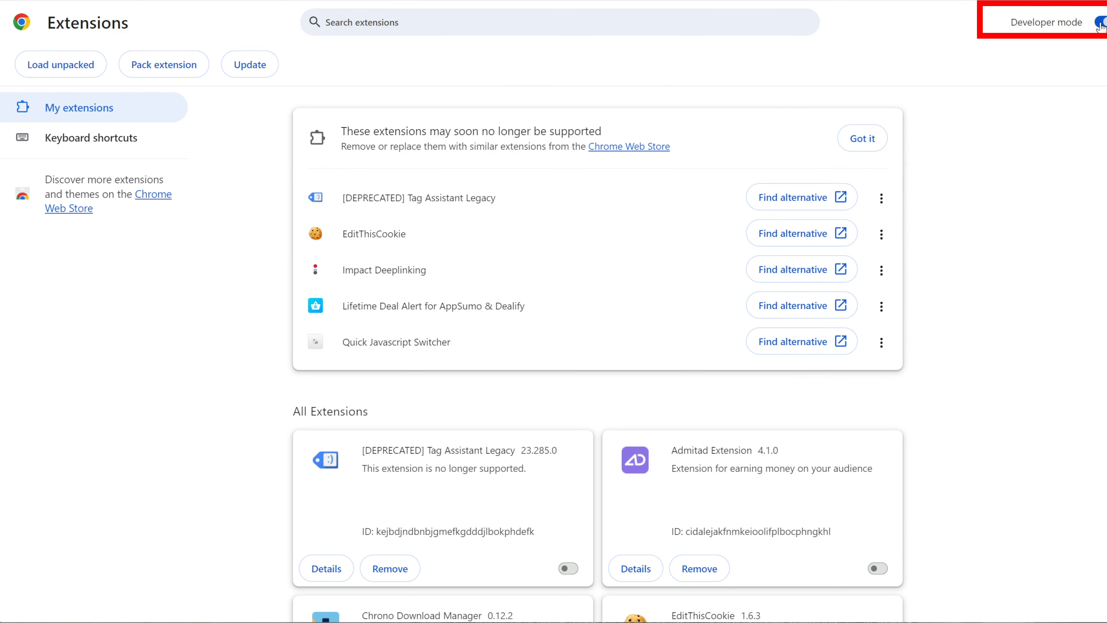
pyautogui.click(1100, 23)
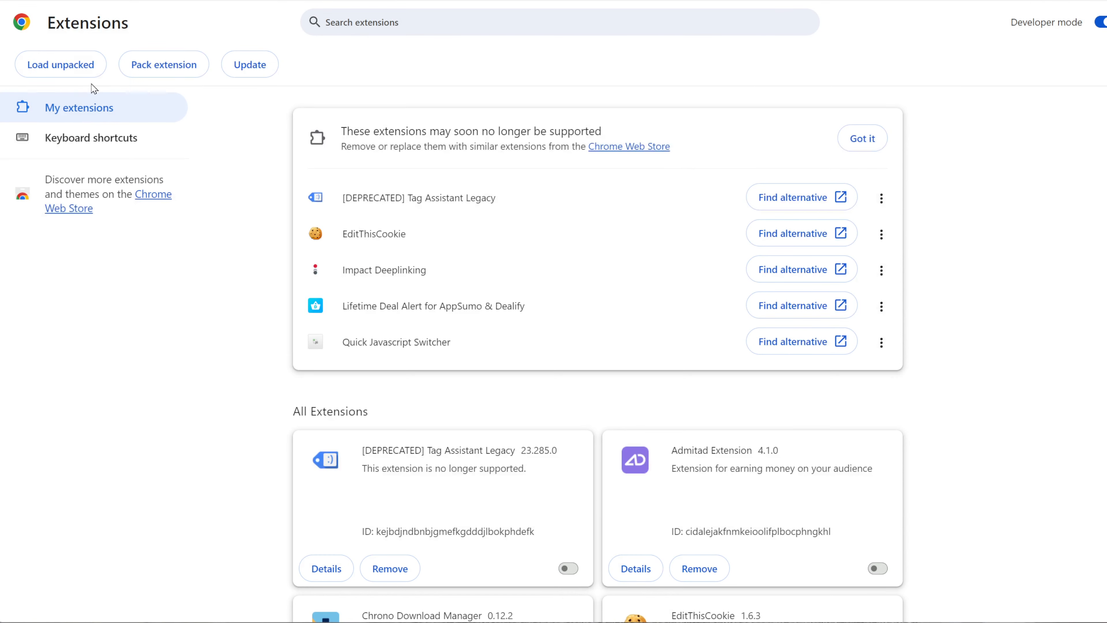
pyautogui.click(57, 75)
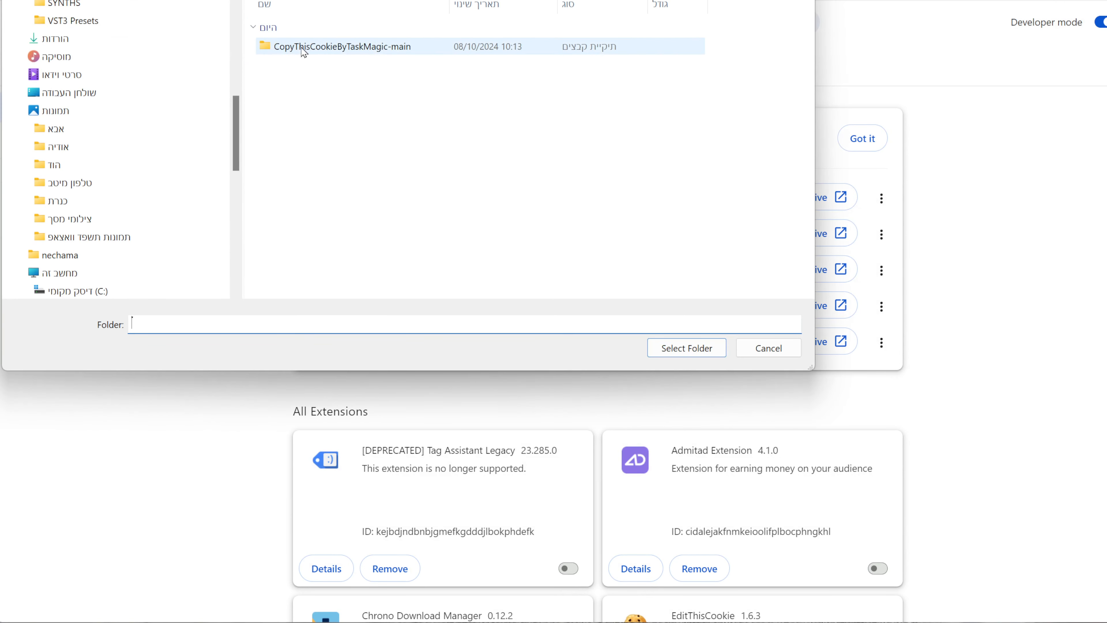
pyautogui.doubleClick(328, 56)
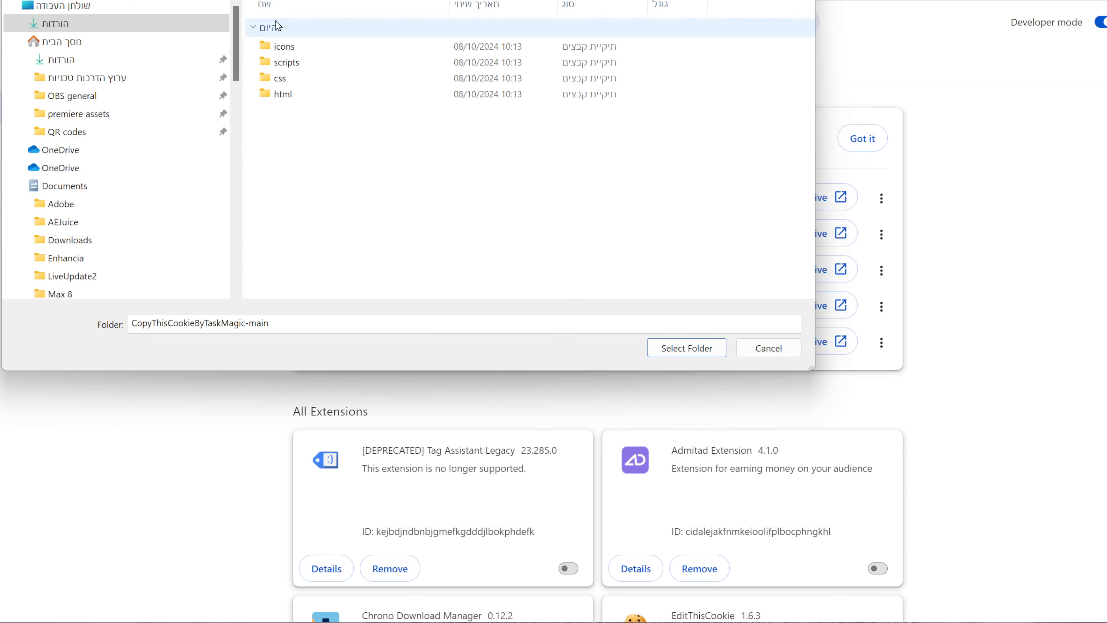
pyautogui.hotkey('alt', 'Up')
pyautogui.click(317, 47)
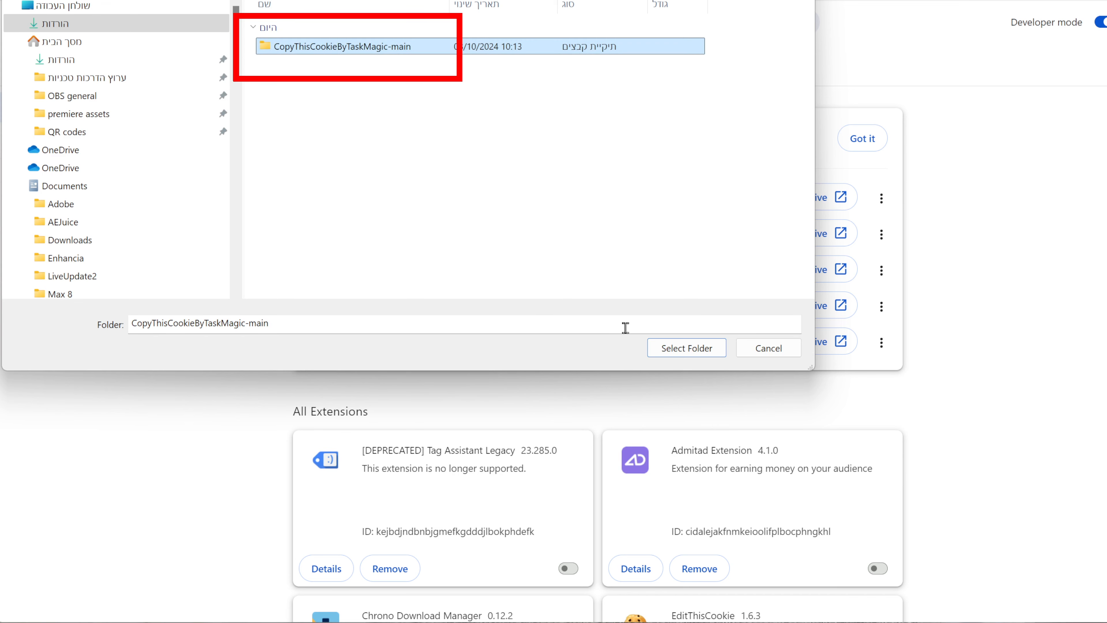
pyautogui.click(700, 353)
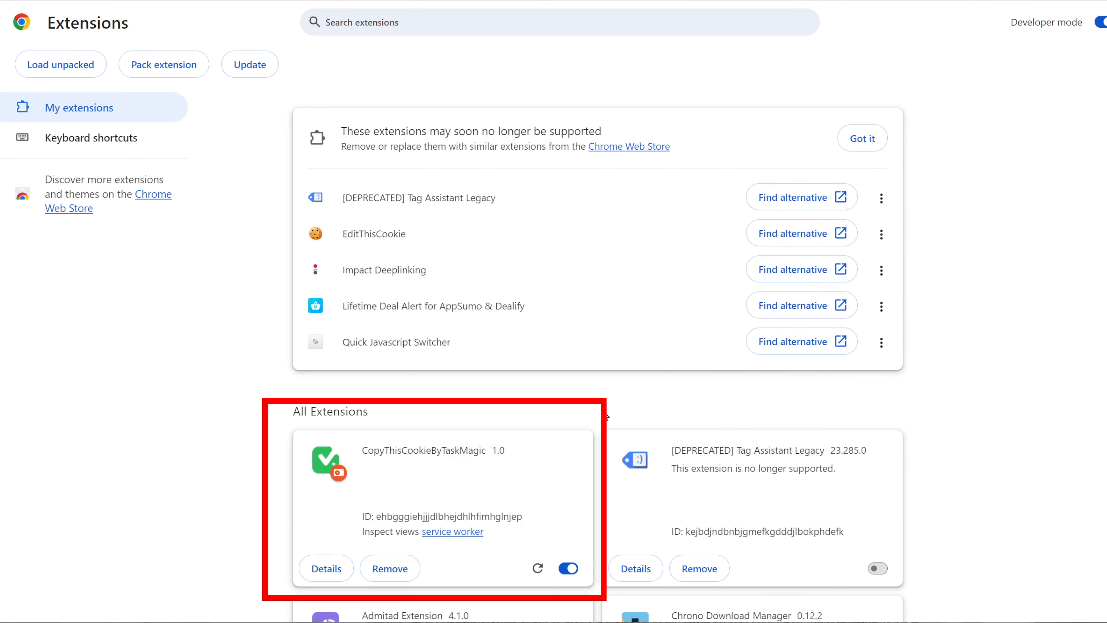
# - Pin CopyThisCookie to the Chrome toolbar and open its copy-cookies popup
pyautogui.scroll(-3, 591, 485)
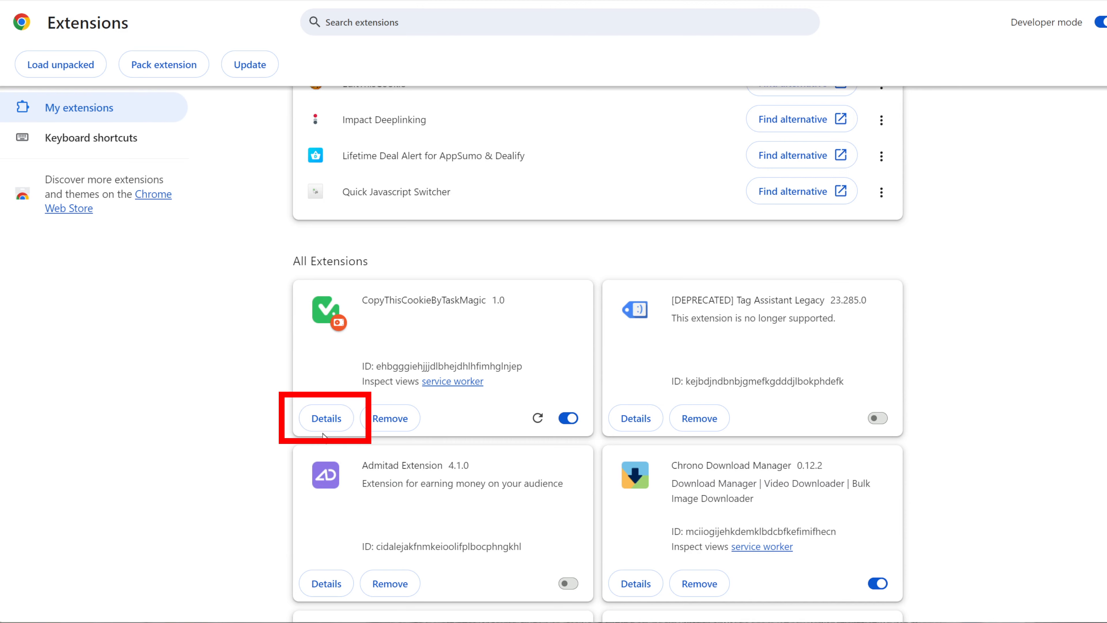
pyautogui.click(326, 420)
pyautogui.scroll(-5, 576, 468)
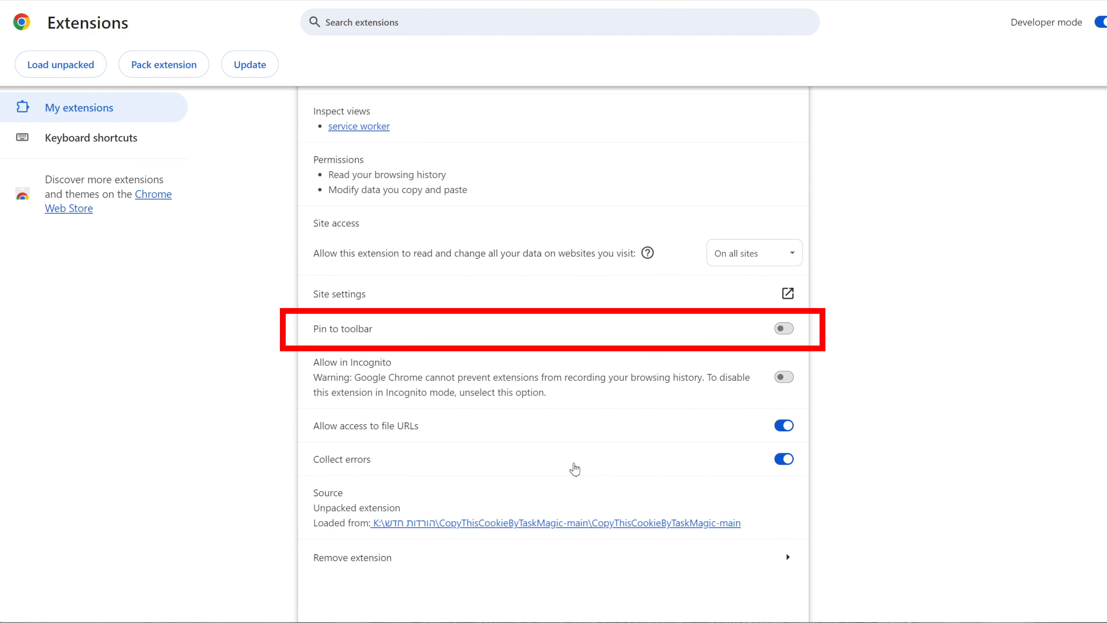
pyautogui.click(784, 328)
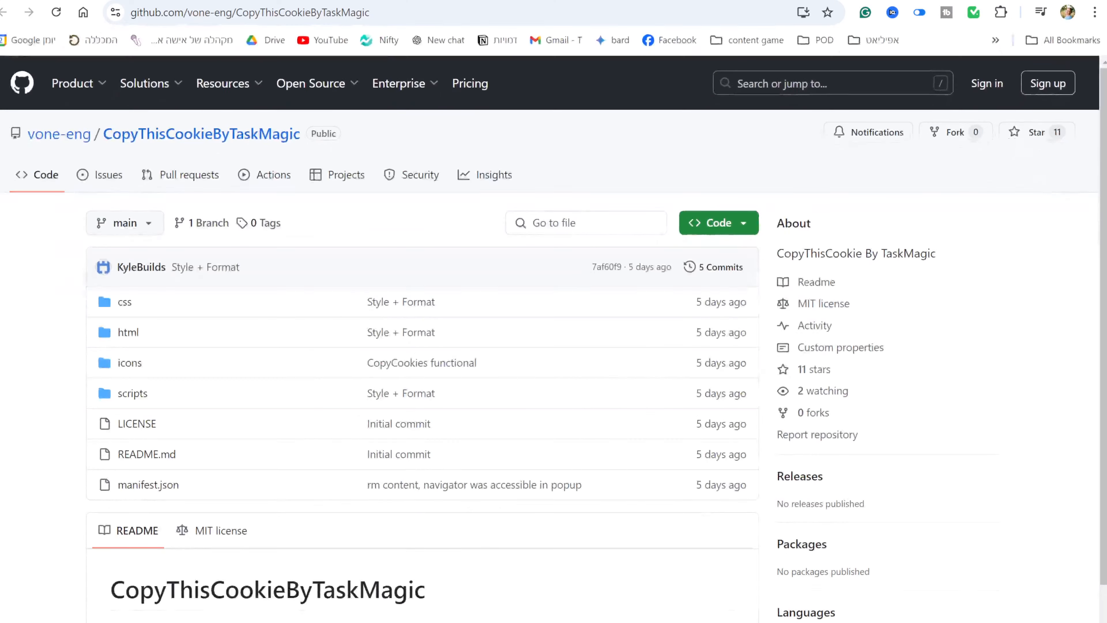
pyautogui.click(973, 17)
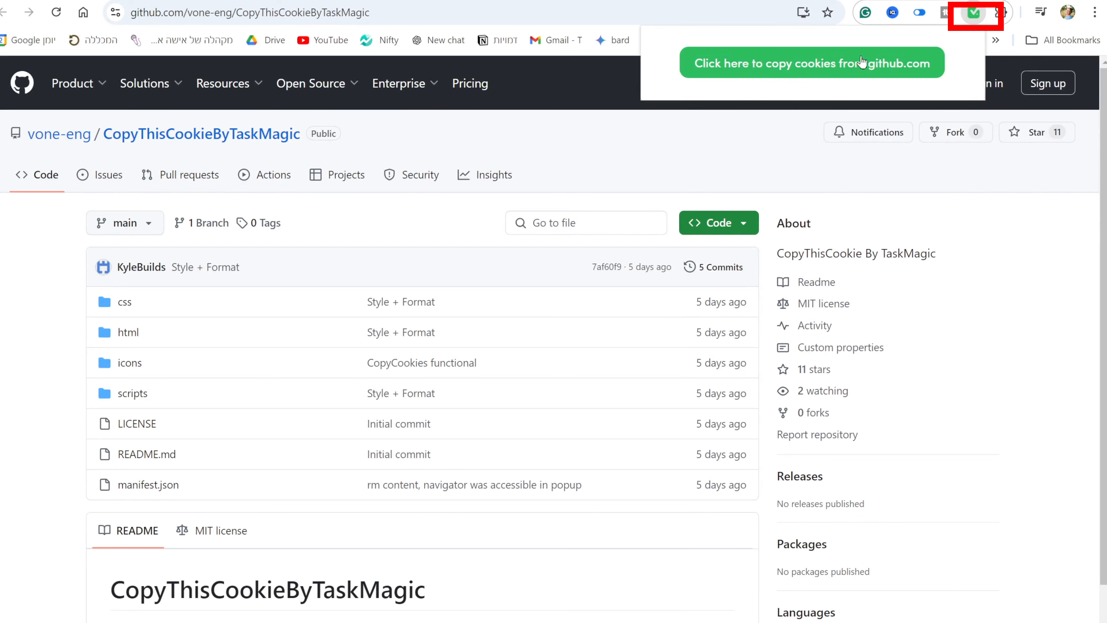
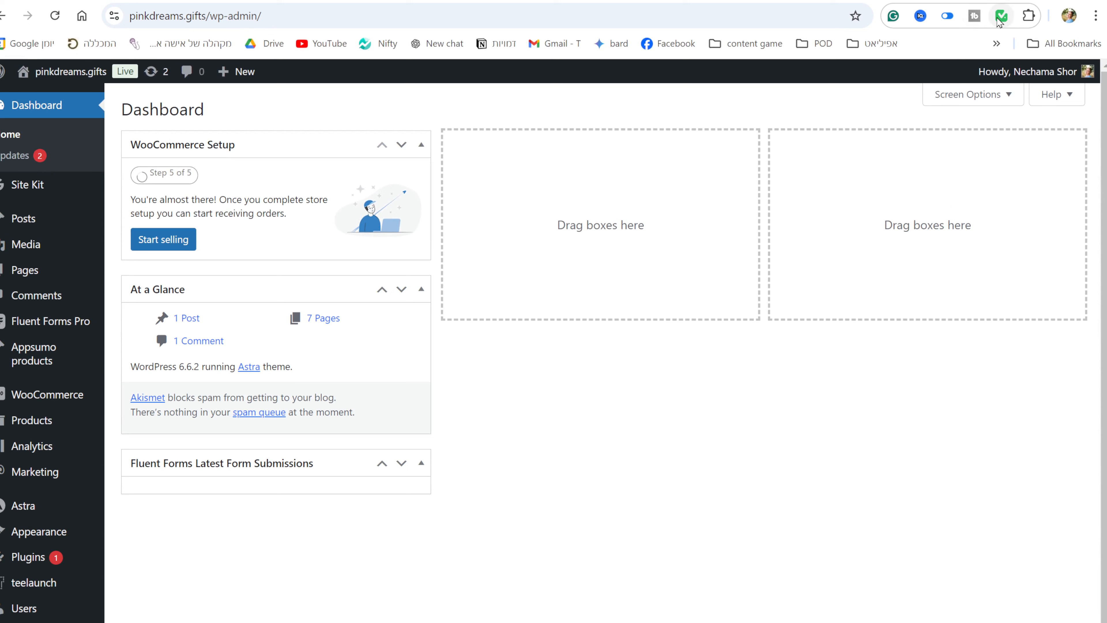
# - Copy the pinkdreams.gifts cookies and paste them into Manage Cookies with Add Cookies enabled
pyautogui.click(1000, 21)
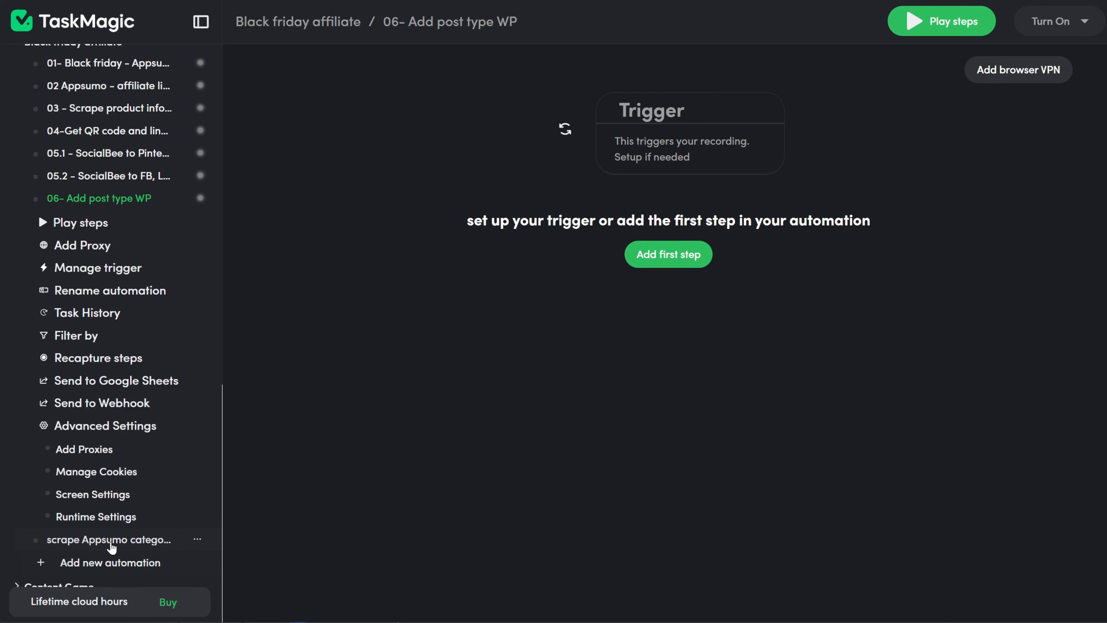
pyautogui.scroll(-2, 111, 534)
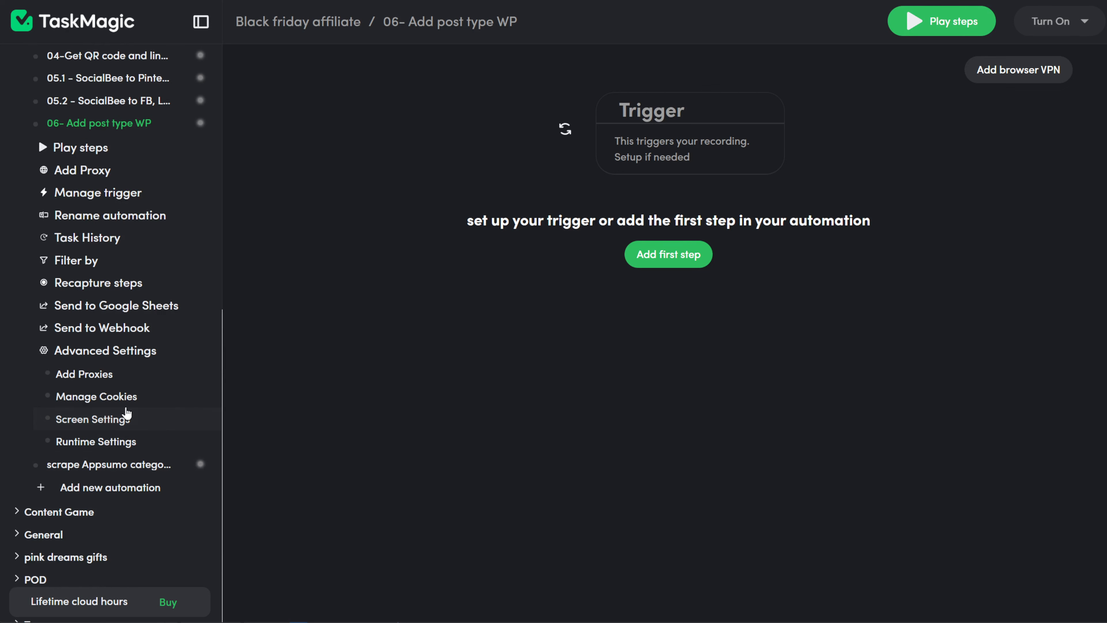
pyautogui.click(116, 395)
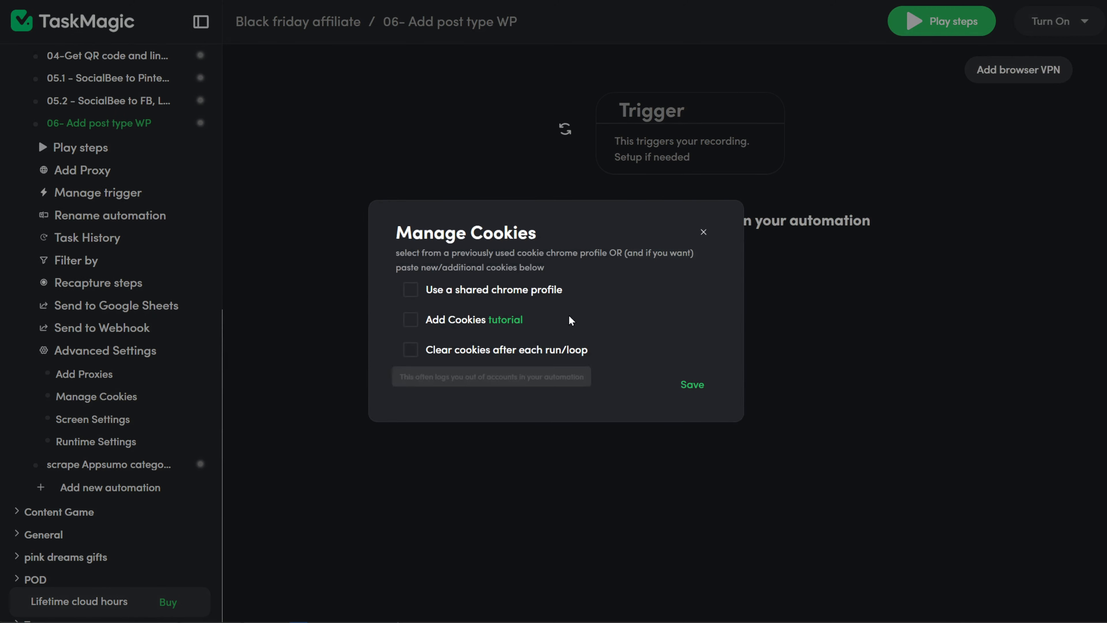
pyautogui.click(457, 319)
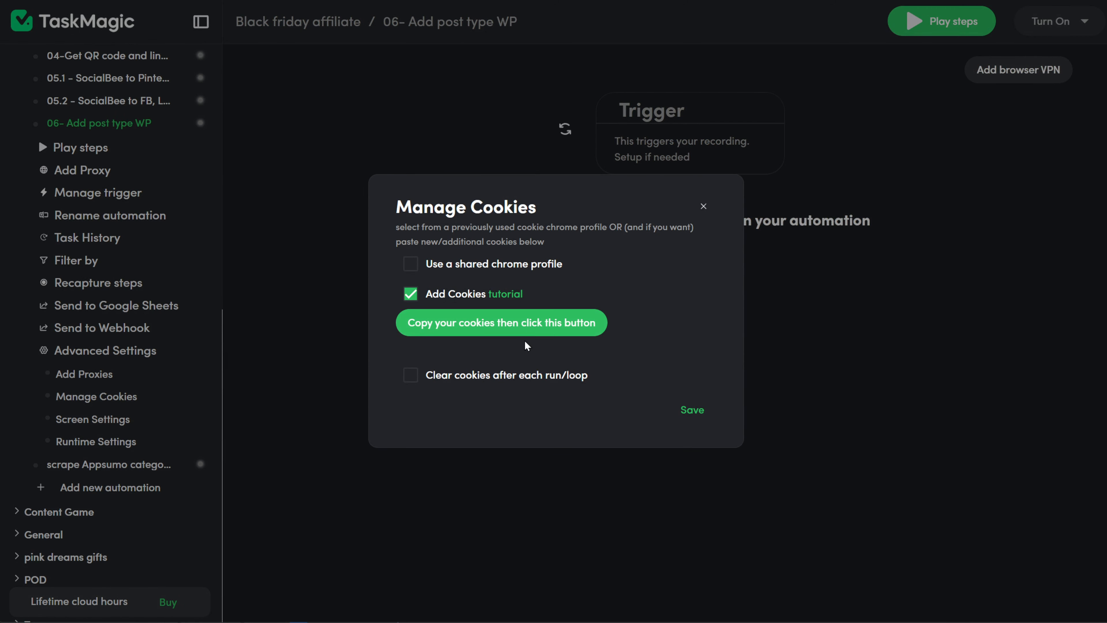
pyautogui.click(531, 333)
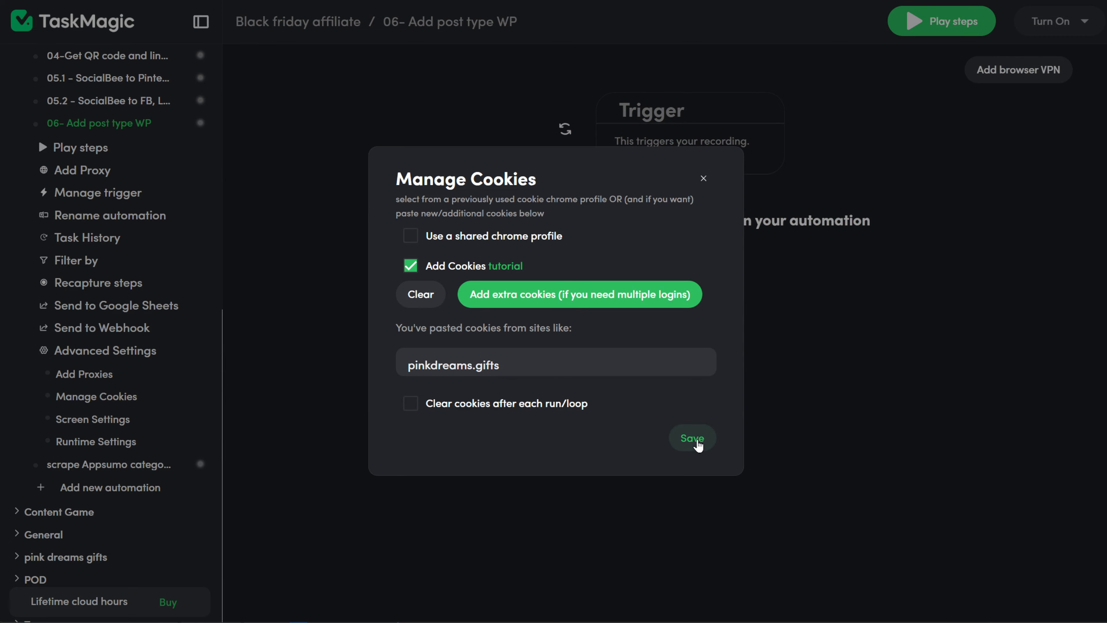
# - Save the cookie settings and make the trigger a List sourced from a Google Sheet
pyautogui.click(693, 438)
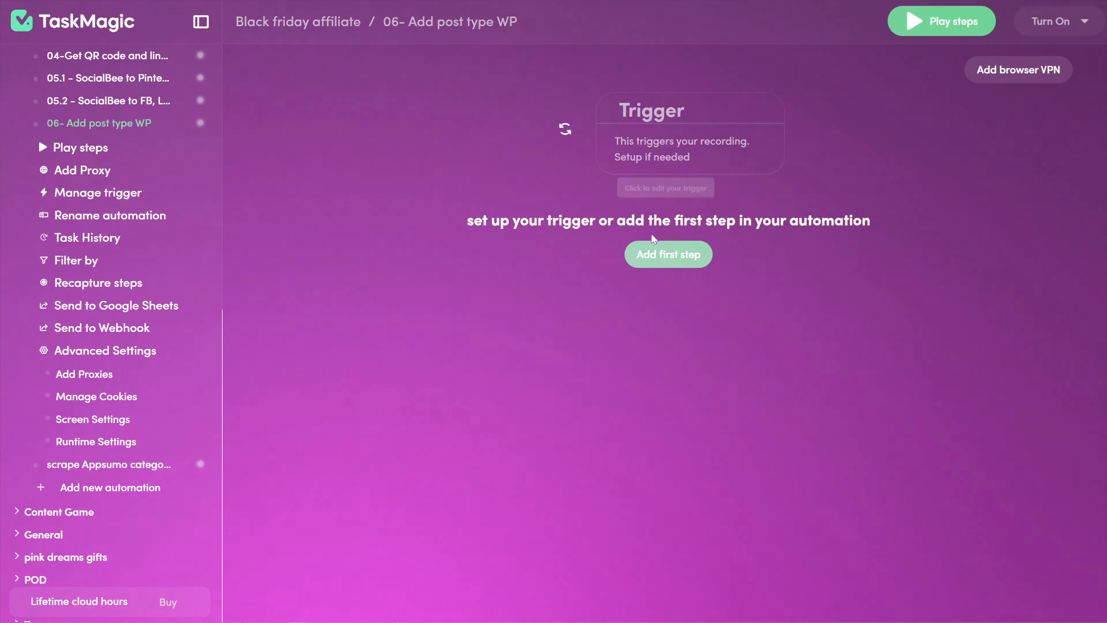
pyautogui.click(689, 148)
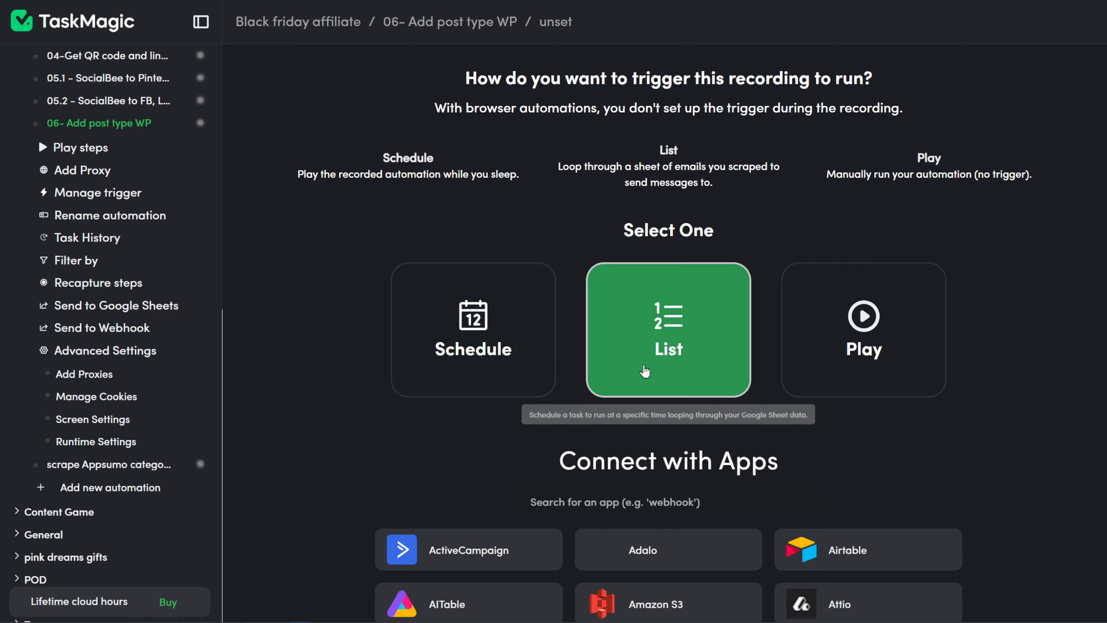
pyautogui.click(646, 356)
pyautogui.click(647, 427)
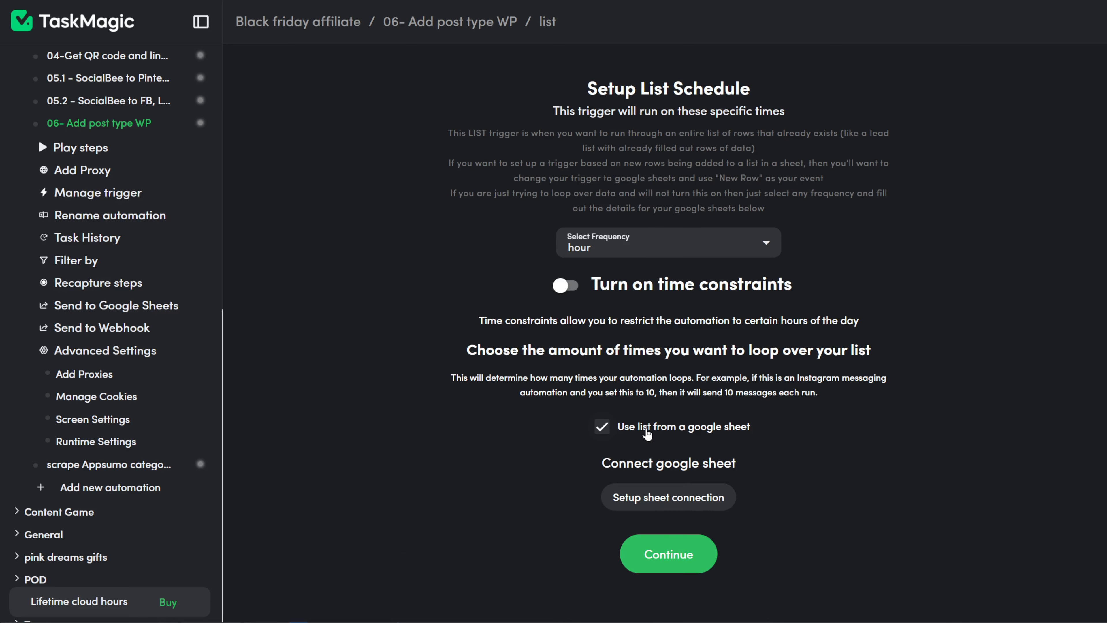
# - Connect the pasted spreadsheet URL's 'video' worksheet, confirm its header row, and continue
pyautogui.click(658, 500)
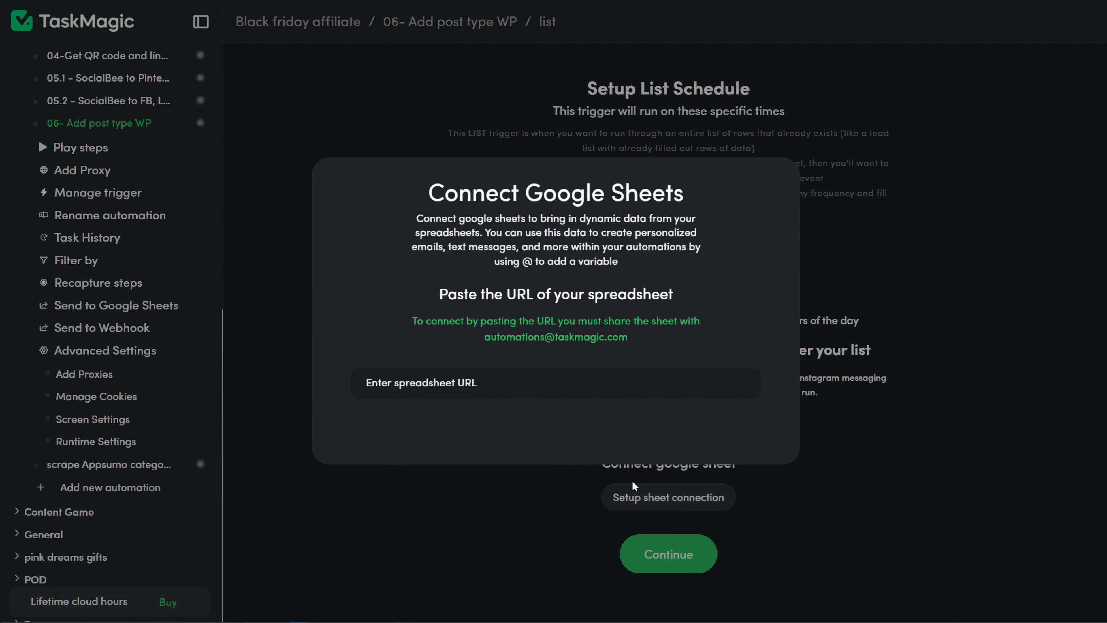
pyautogui.click(497, 383)
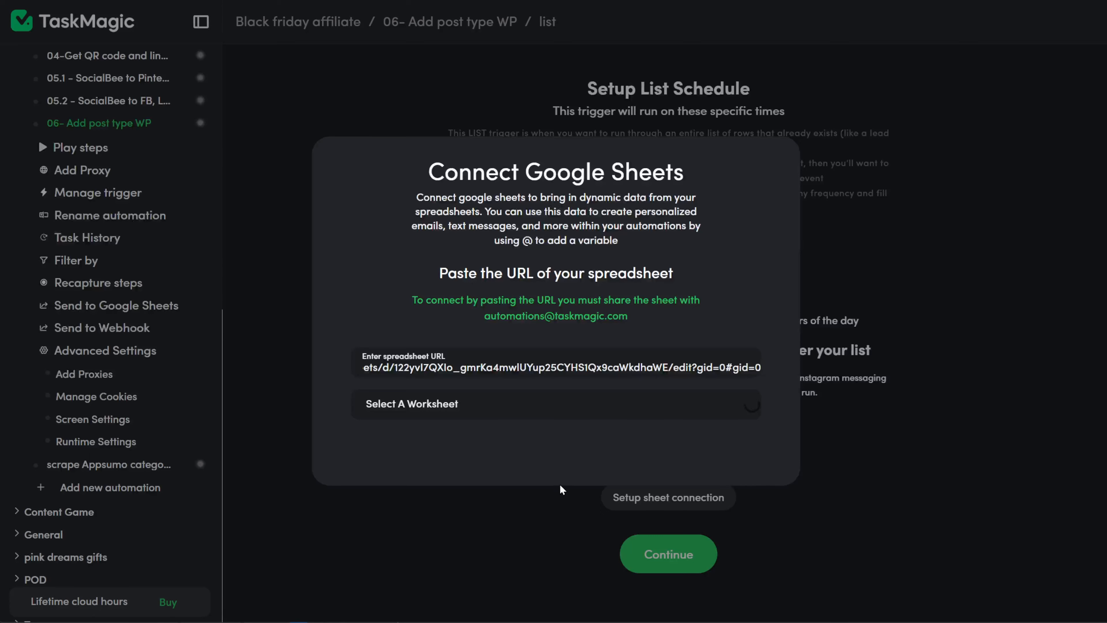
pyautogui.click(606, 405)
pyautogui.click(597, 434)
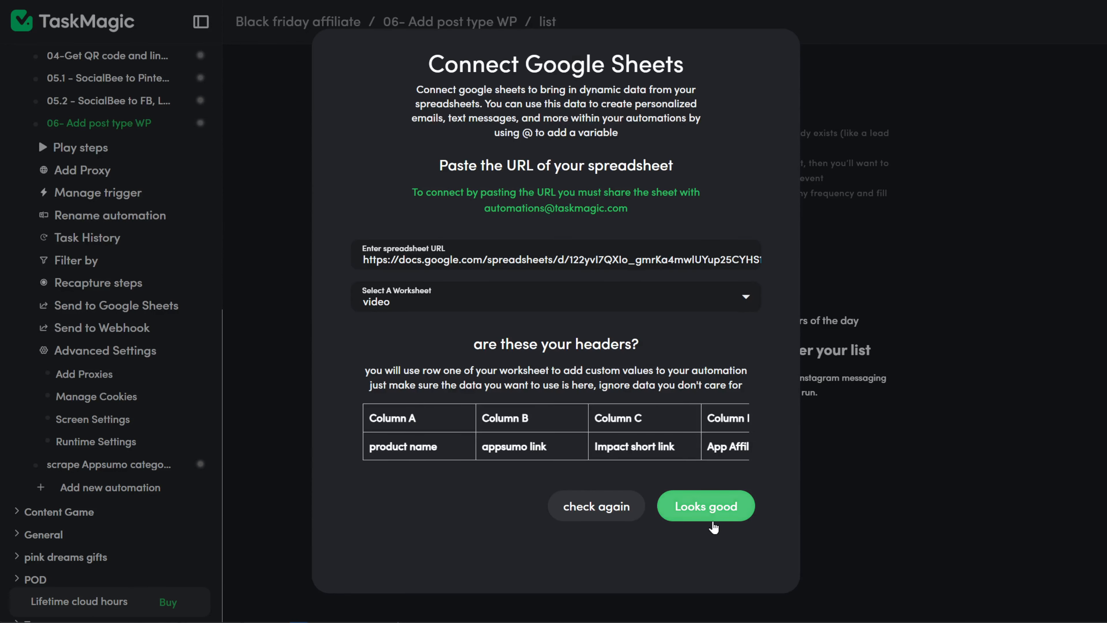
pyautogui.click(710, 515)
pyautogui.scroll(-1, 576, 545)
pyautogui.click(693, 590)
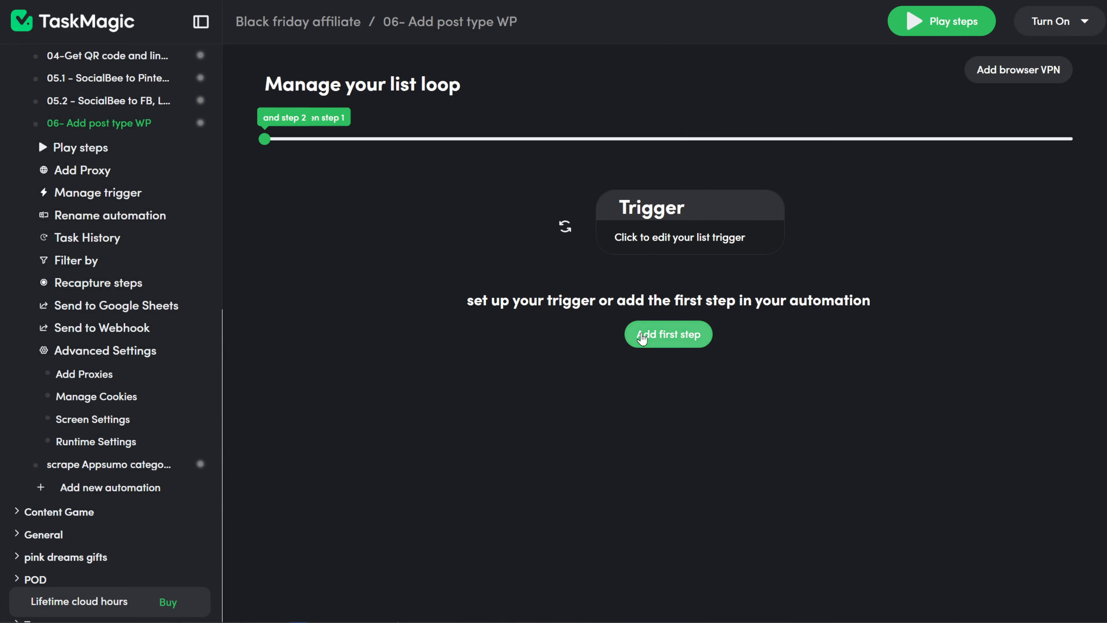
pyautogui.click(642, 338)
# - Record Step 1 going to the pasted new Appsumo product post URL
pyautogui.click(473, 175)
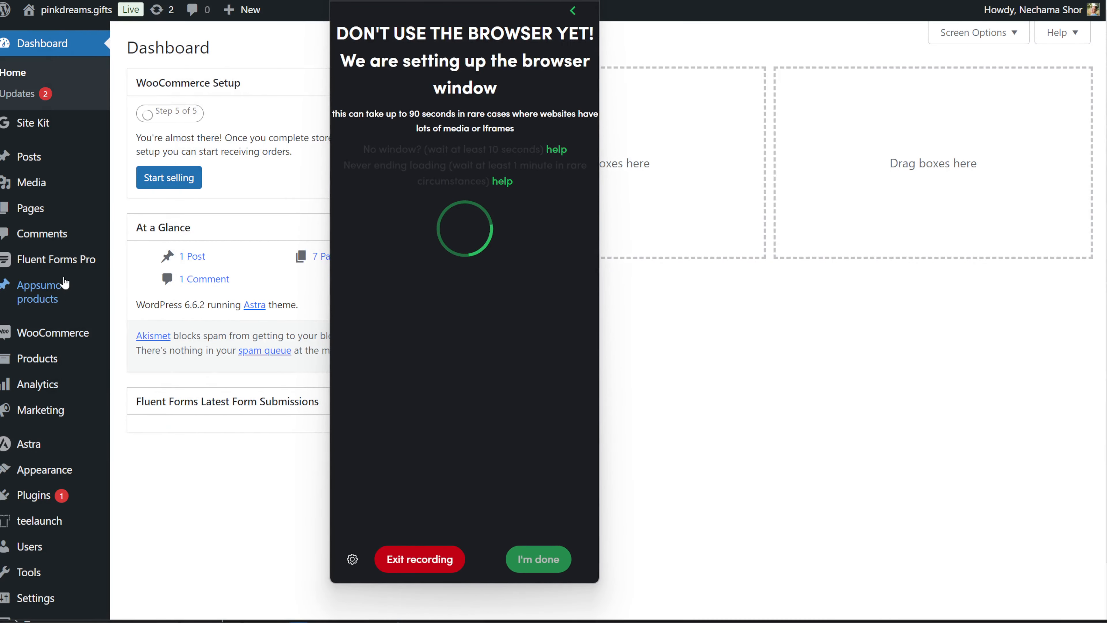
pyautogui.moveTo(64, 300)
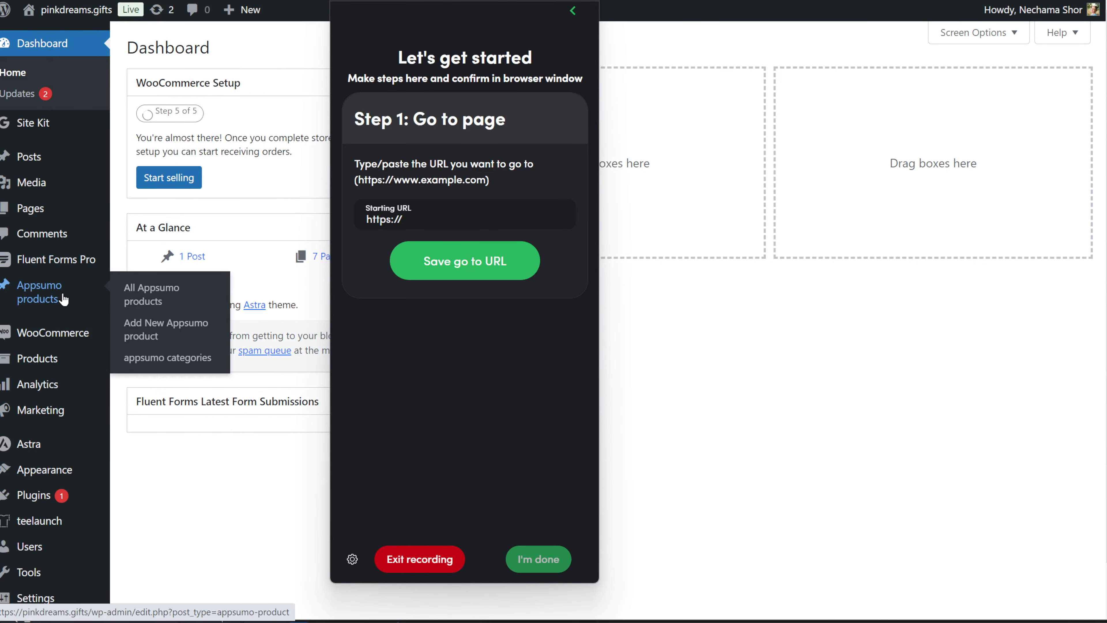
pyautogui.click(185, 337)
pyautogui.moveTo(464, 4); pyautogui.dragTo(121, 12)
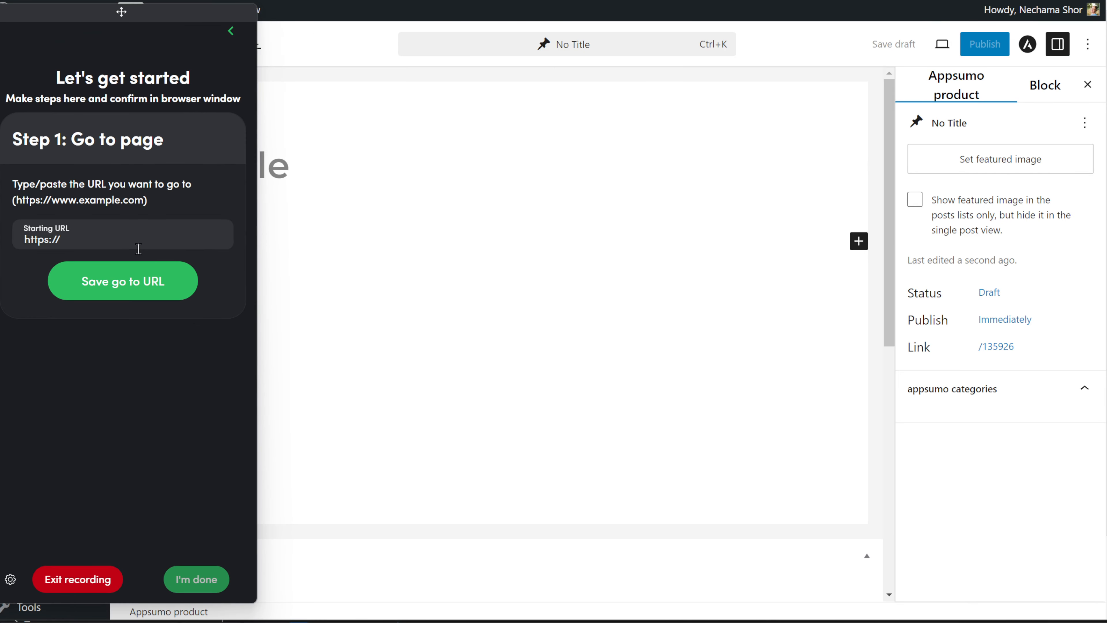
pyautogui.write('https://pinkdreams.gifts/wp-admin/post-new.php?post_type=appsumo-product')
pyautogui.click(112, 293)
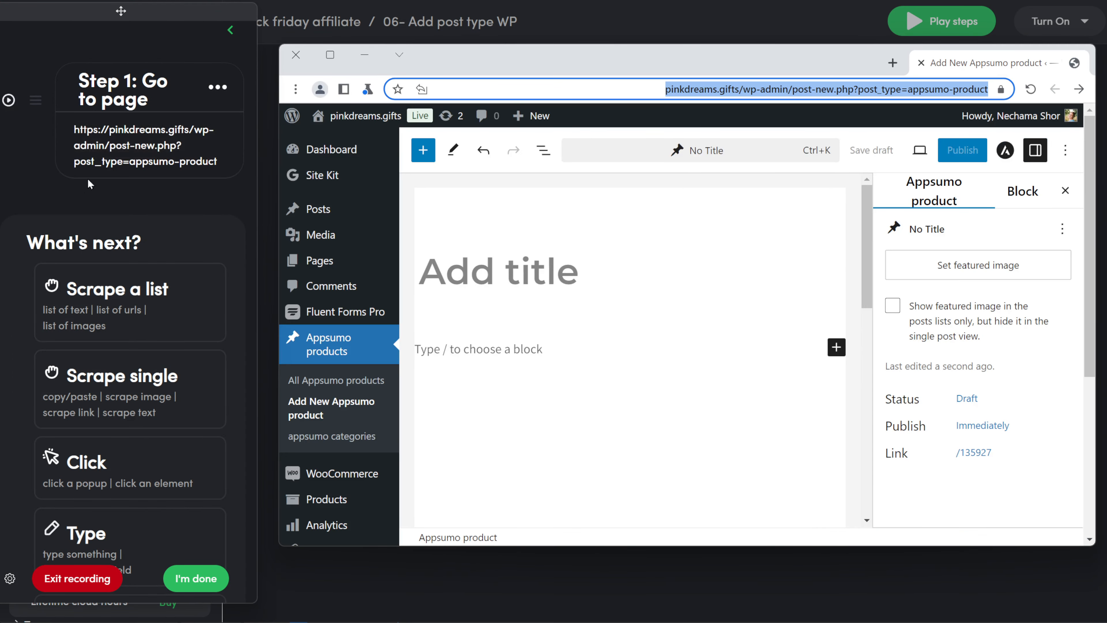
# - Add Step 2, a 0.1-minute delay
pyautogui.scroll(-10, 123, 222)
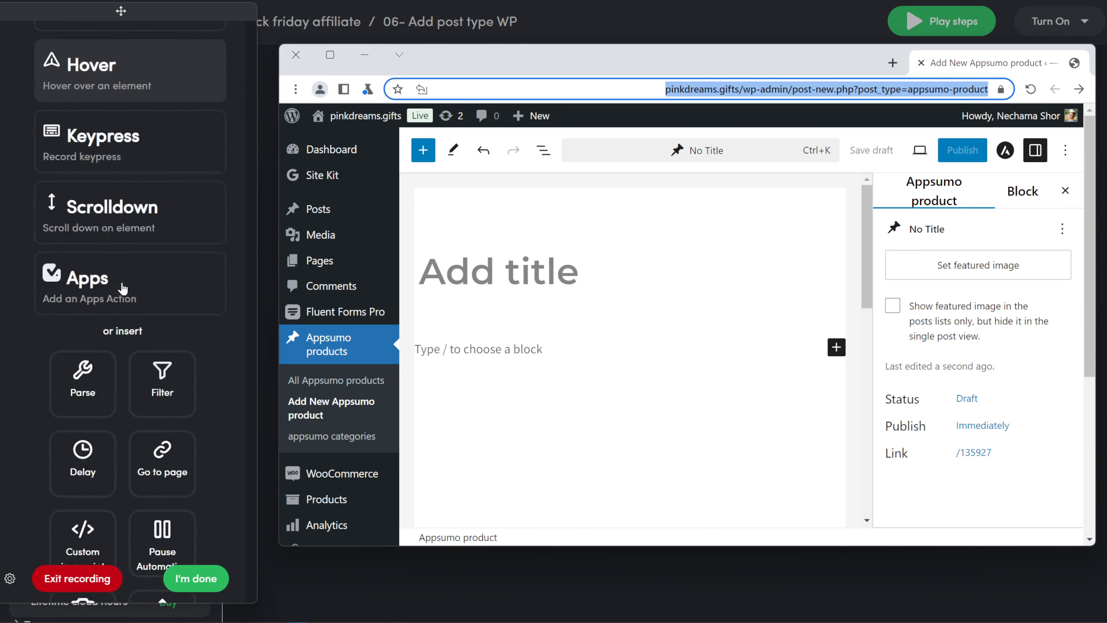
pyautogui.click(84, 336)
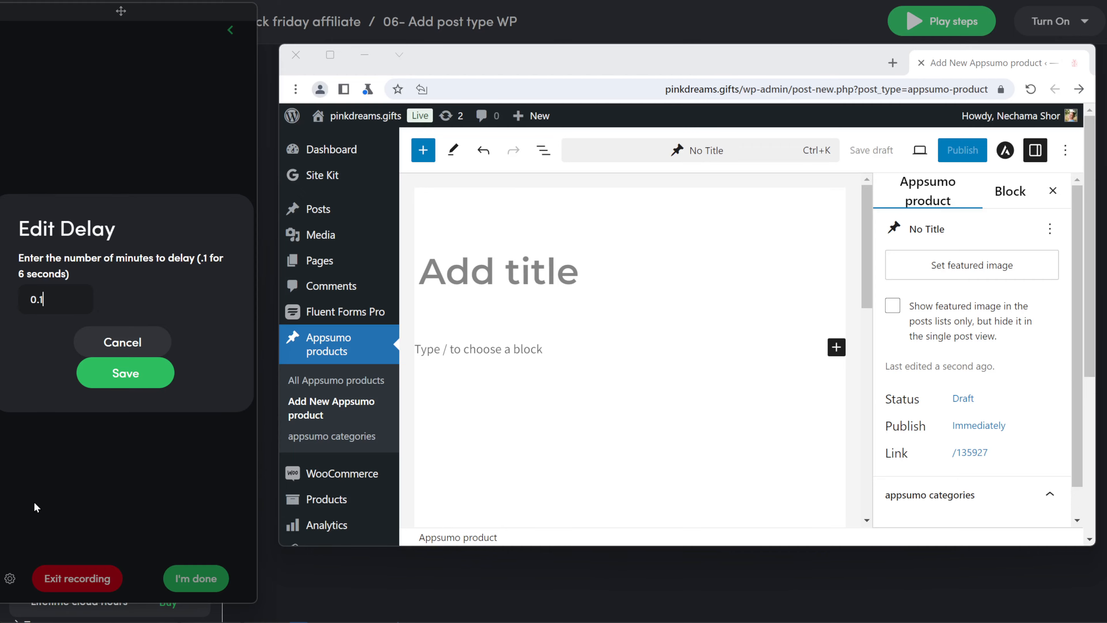
pyautogui.click(126, 372)
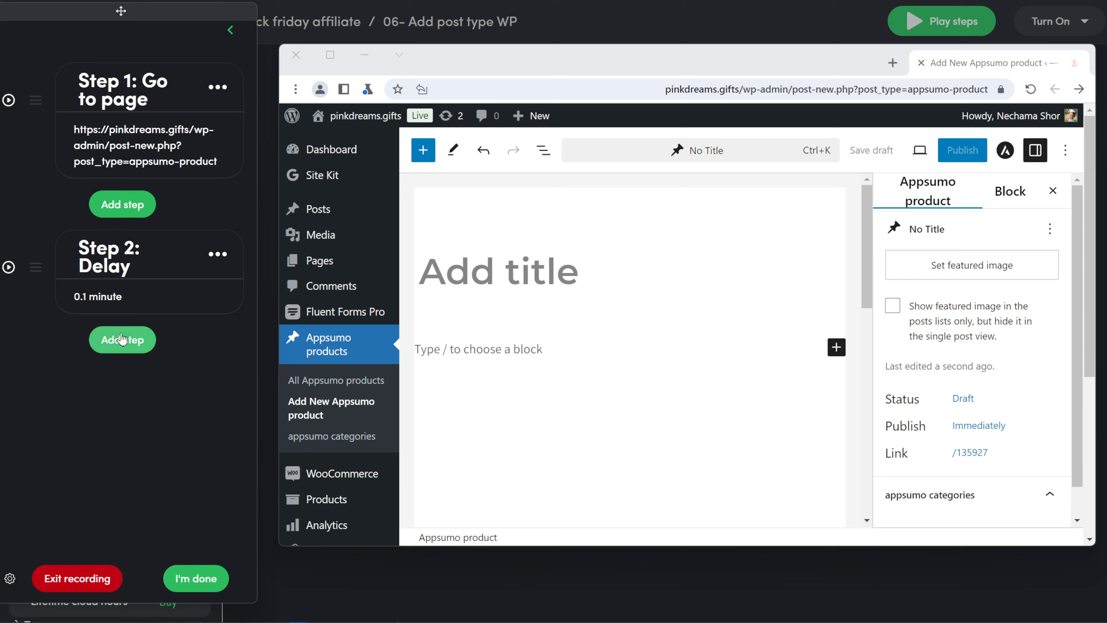
# - Add Step 3 typing the product_name variable into the post title field
pyautogui.click(122, 339)
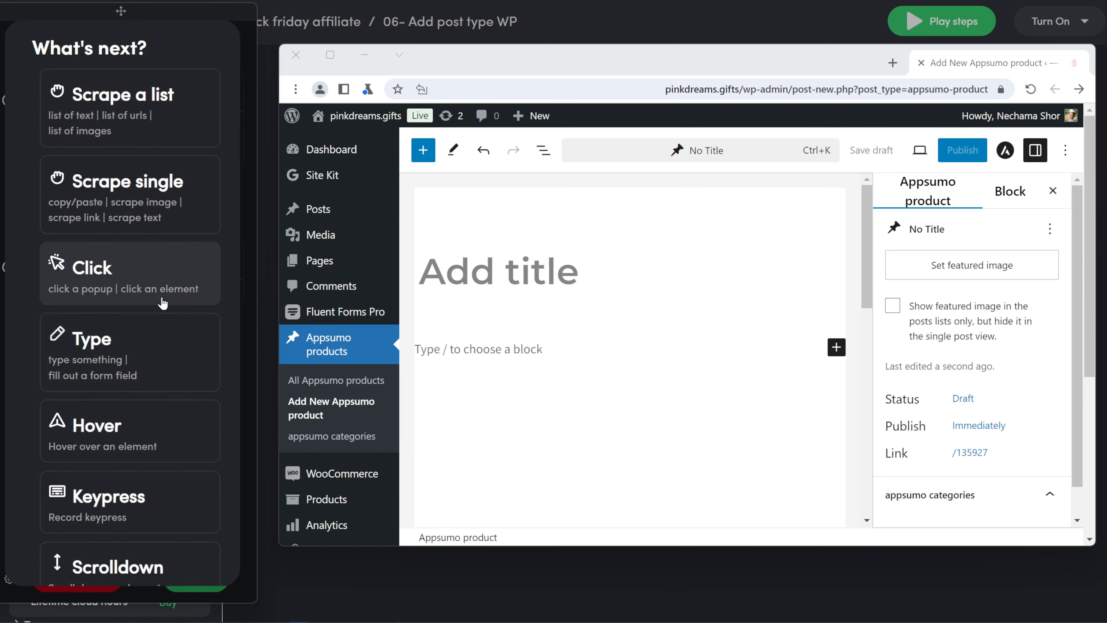
pyautogui.click(122, 340)
pyautogui.click(502, 282)
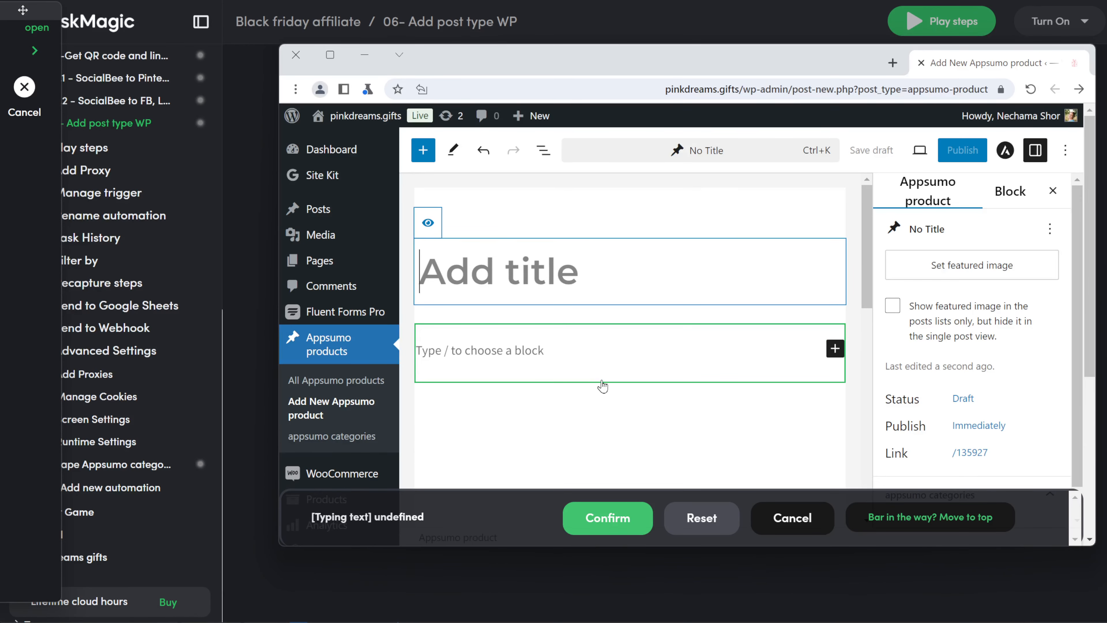
pyautogui.write('title')
pyautogui.click(615, 518)
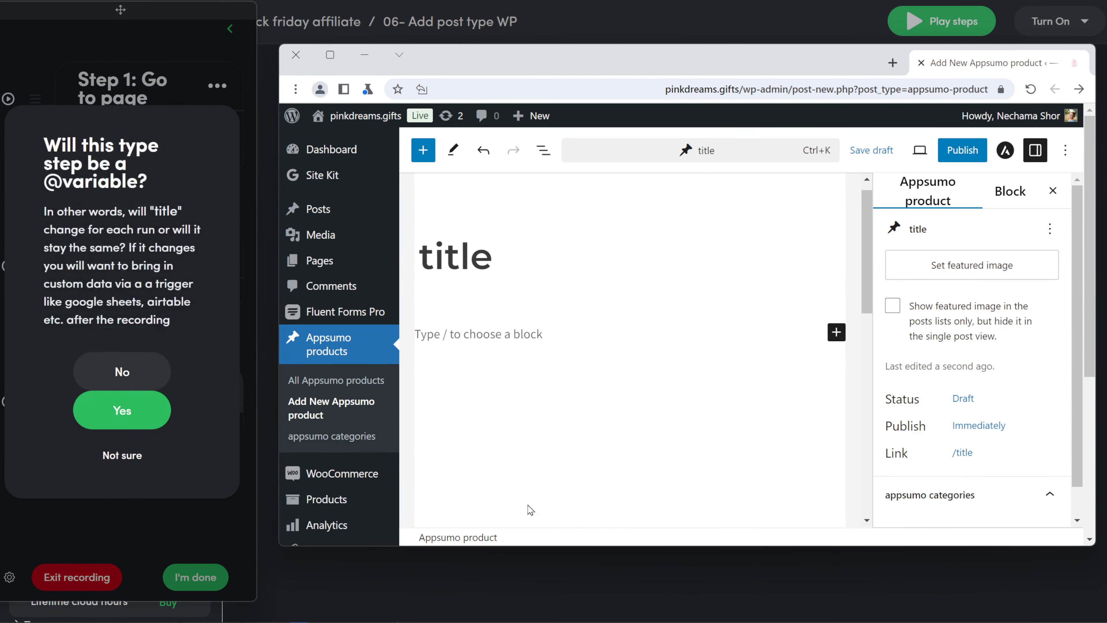
pyautogui.click(147, 410)
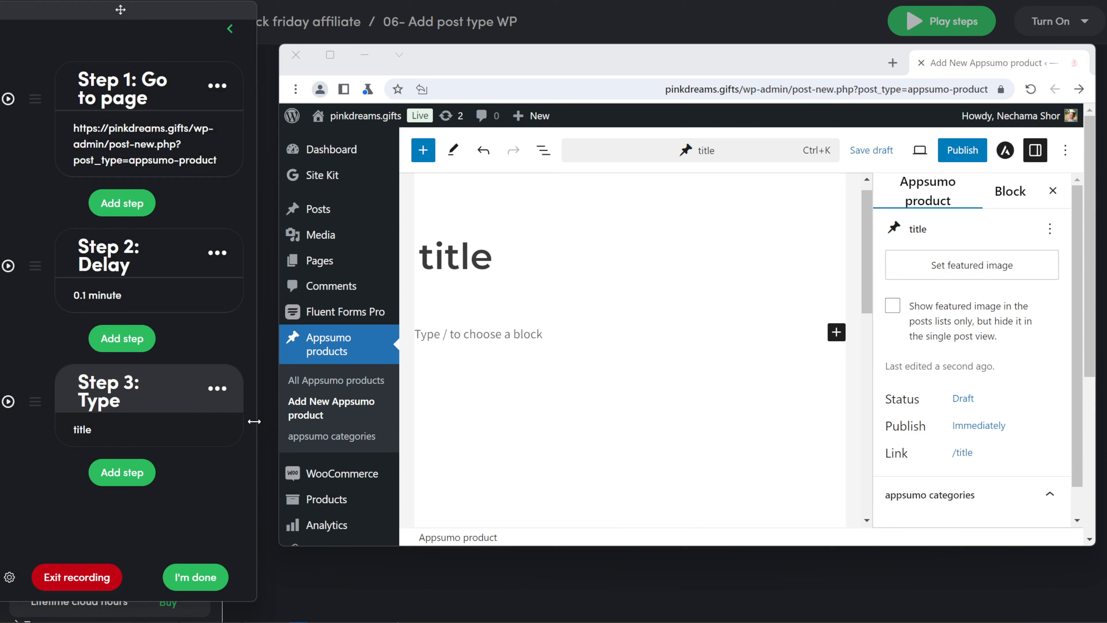
pyautogui.click(145, 434)
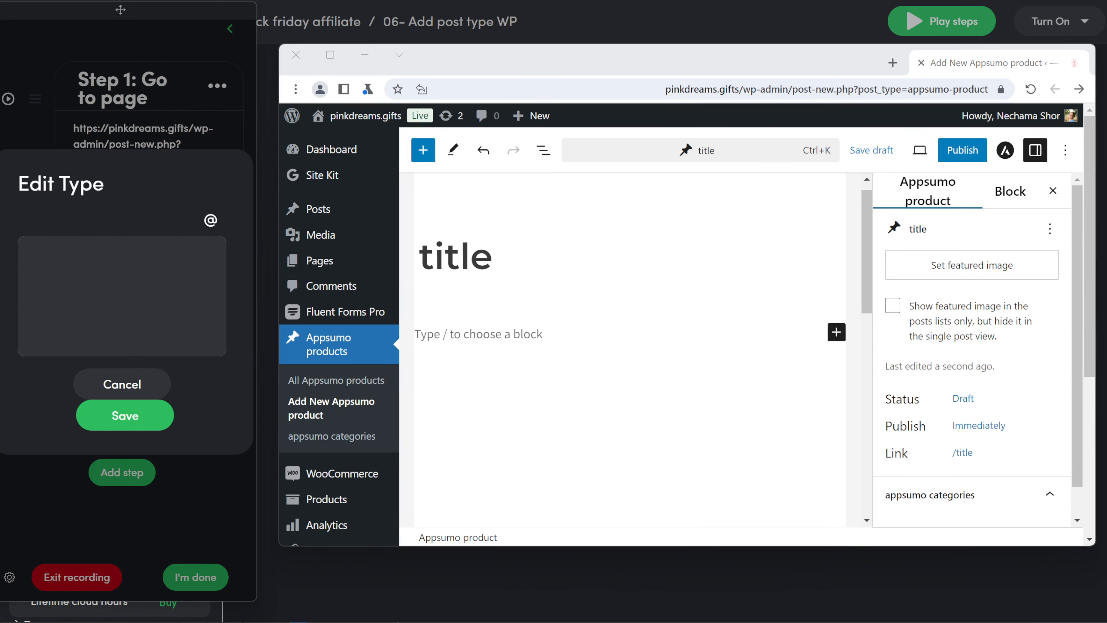
pyautogui.click(211, 221)
pyautogui.scroll(-2, 88, 289)
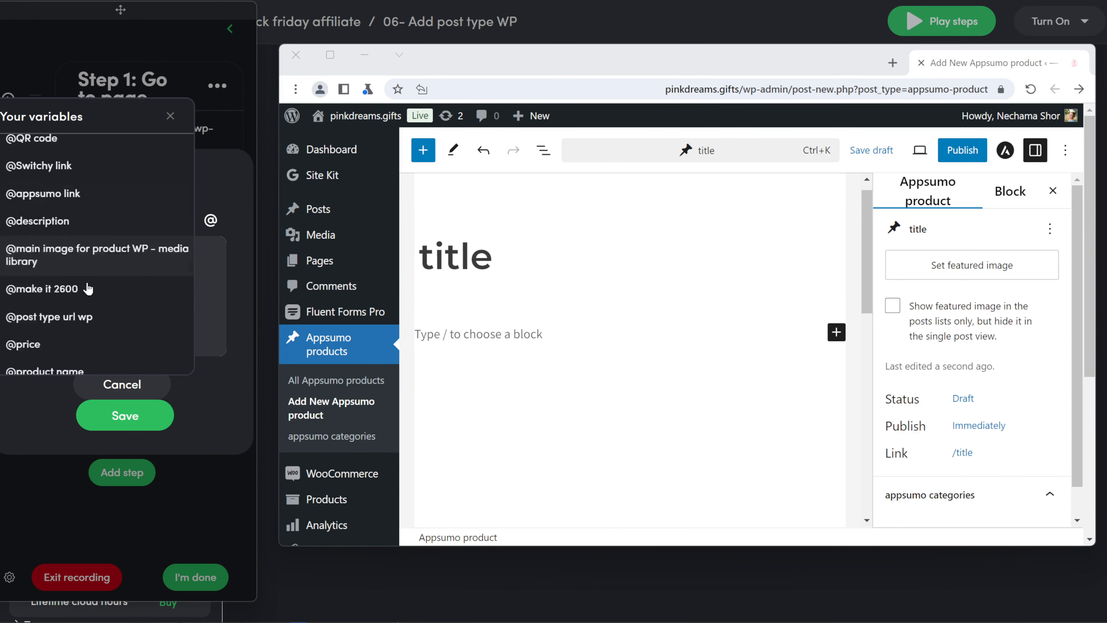
pyautogui.scroll(-3, 88, 289)
pyautogui.click(103, 275)
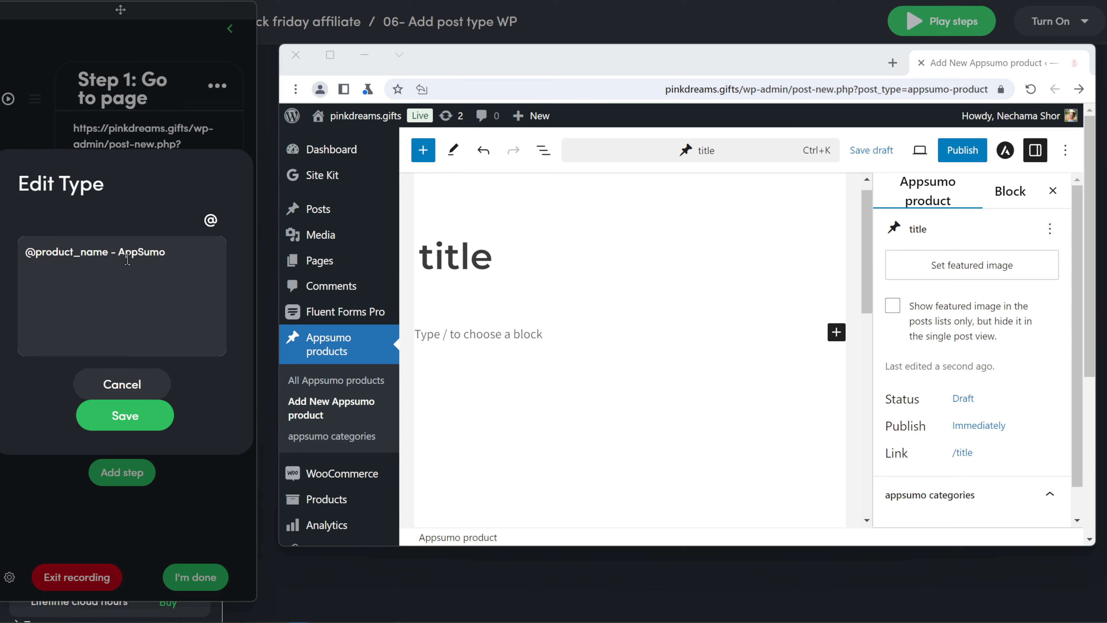
pyautogui.click(125, 415)
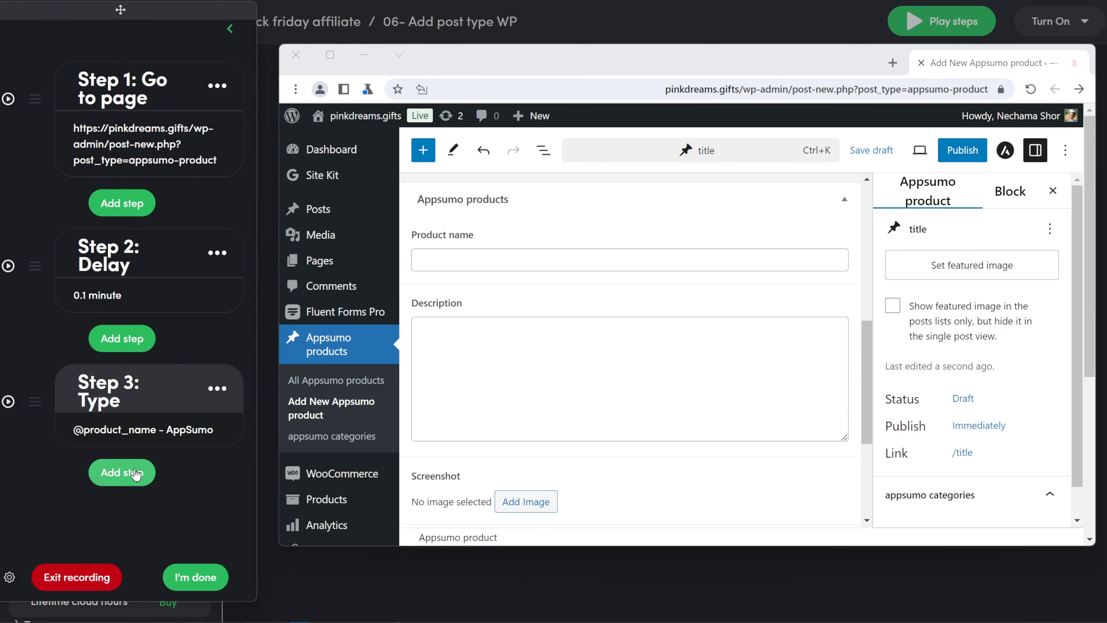
# - Add Step 4 typing the product name plus an AppSumo suffix into the Product name field
pyautogui.click(434, 261)
pyautogui.write('title')
pyautogui.click(607, 518)
pyautogui.click(121, 413)
pyautogui.click(129, 493)
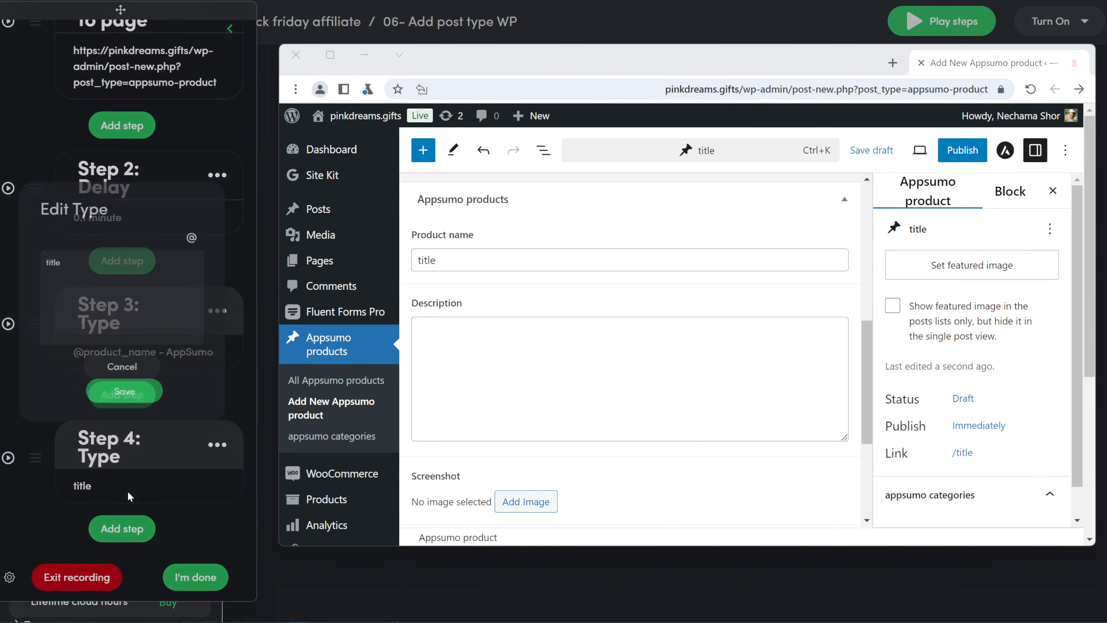
pyautogui.press('BackSpace')
pyautogui.press('BackSpace')
pyautogui.press('BackSpace')
pyautogui.press('BackSpace')
pyautogui.press('BackSpace')
pyautogui.click(210, 221)
pyautogui.click(66, 282)
pyautogui.write('- Appsumo deal')
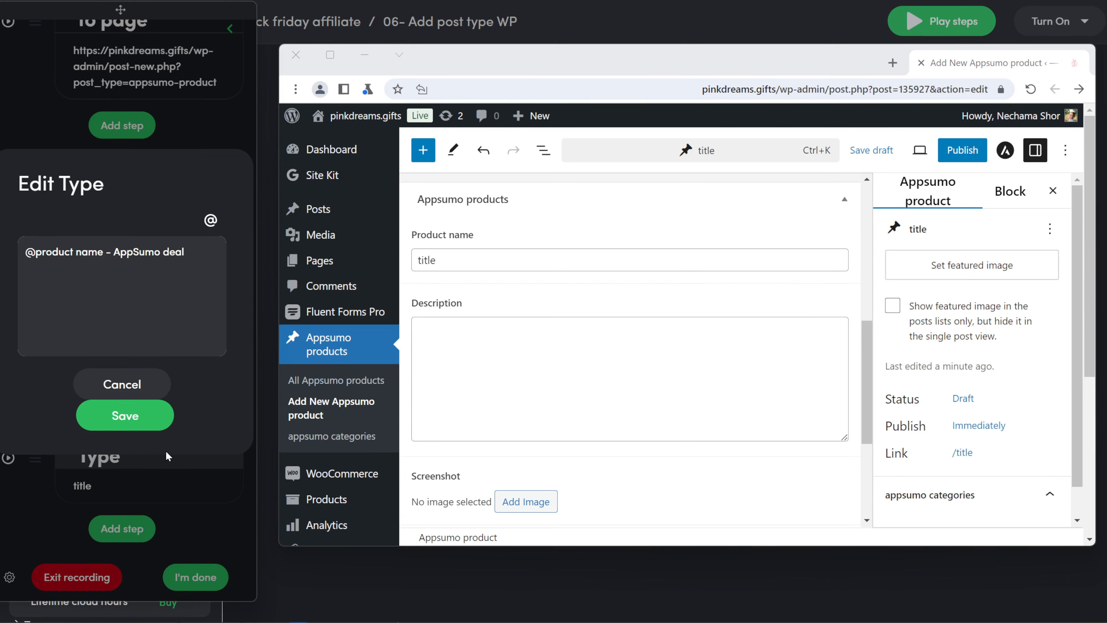
pyautogui.click(160, 420)
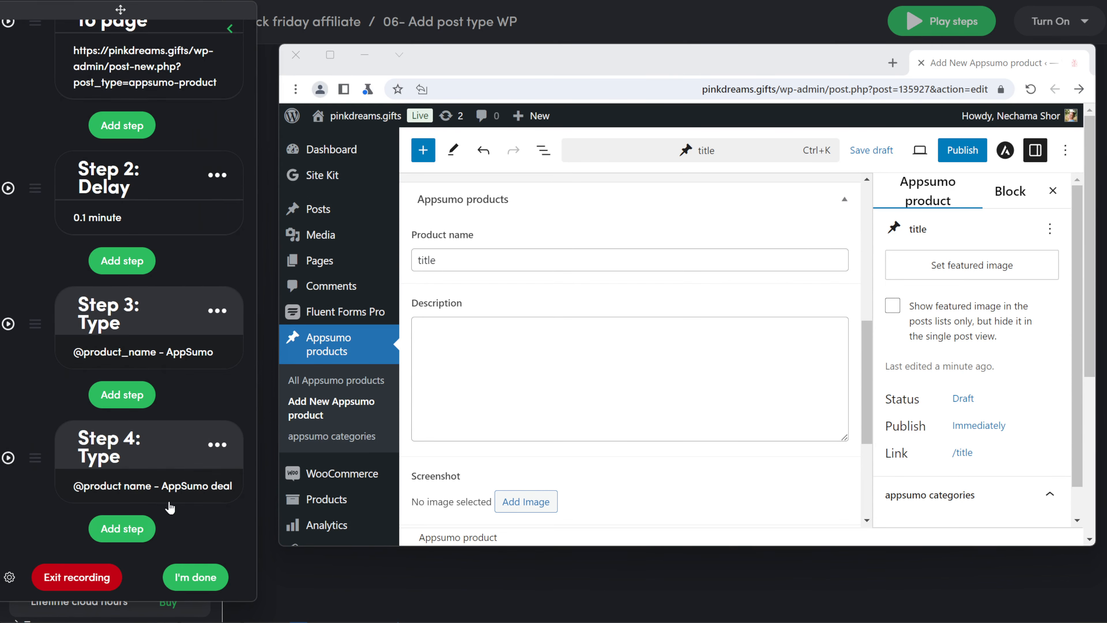
pyautogui.click(136, 528)
pyautogui.click(505, 403)
pyautogui.click(608, 518)
pyautogui.click(131, 413)
pyautogui.scroll(-5, 179, 370)
pyautogui.click(148, 492)
pyautogui.write('@')
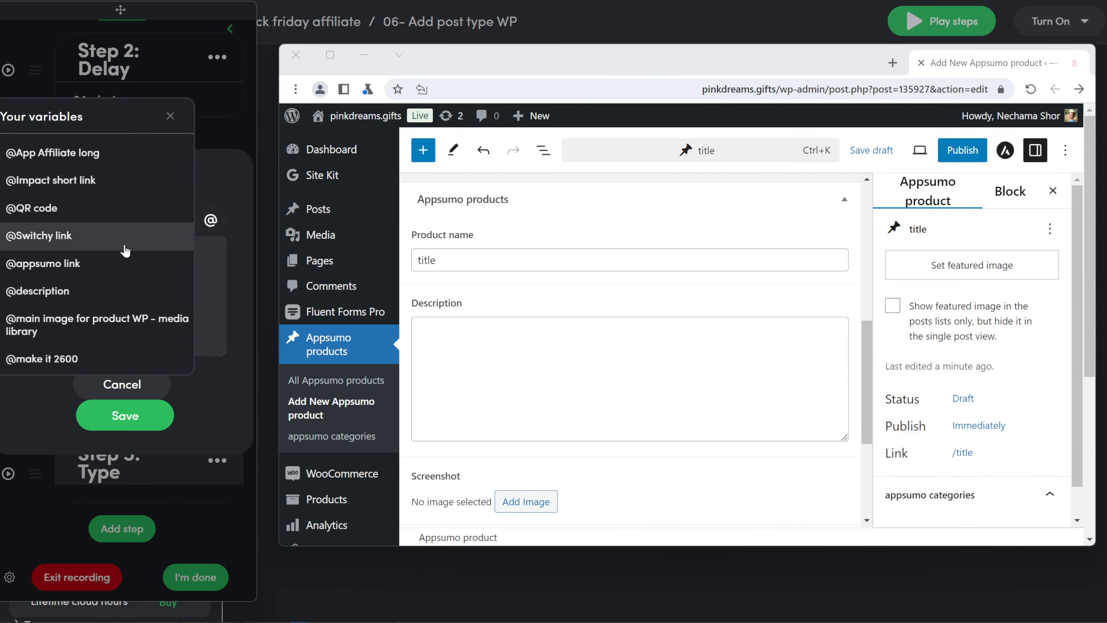
pyautogui.scroll(-6, 112, 293)
pyautogui.click(66, 325)
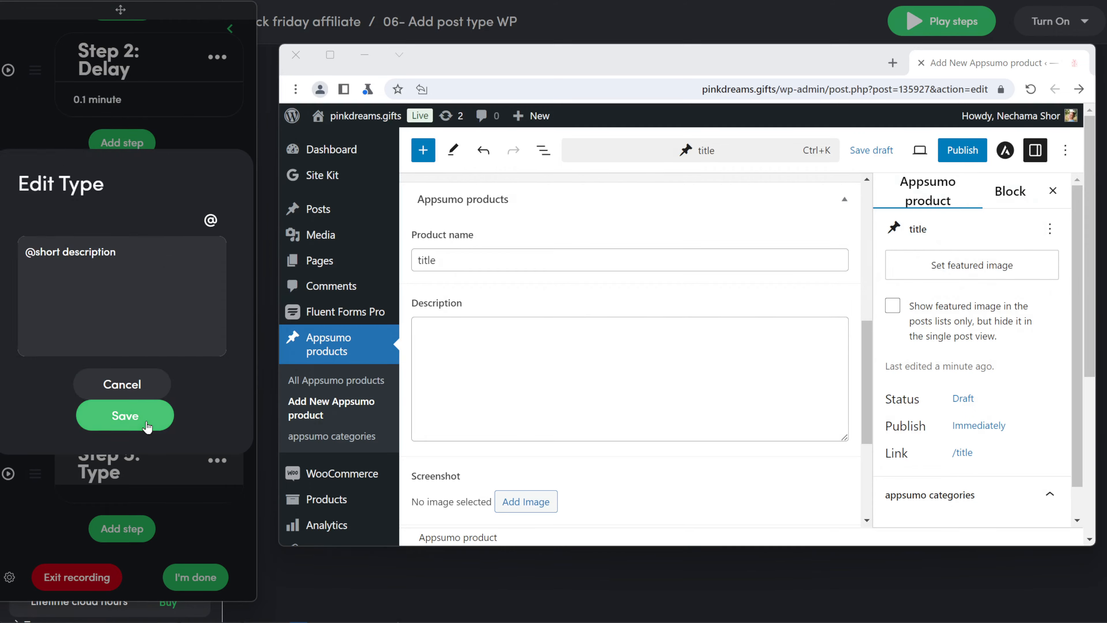
pyautogui.click(125, 416)
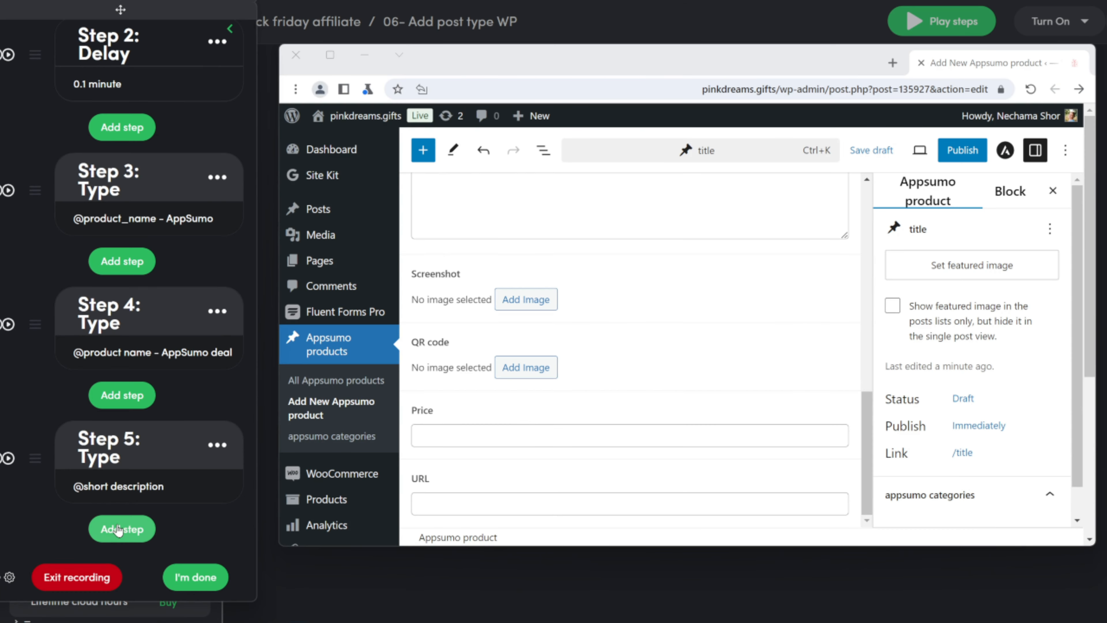
pyautogui.click(118, 529)
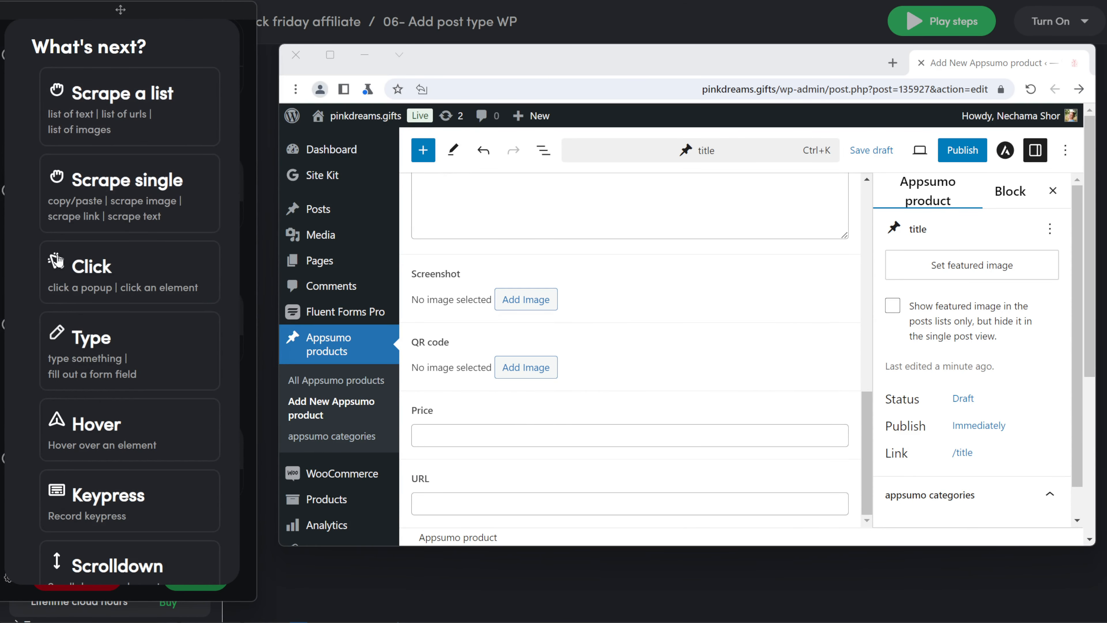
# - Record click Steps 6 and 7 on the Screenshot field's Add Image and Upload files
pyautogui.click(84, 267)
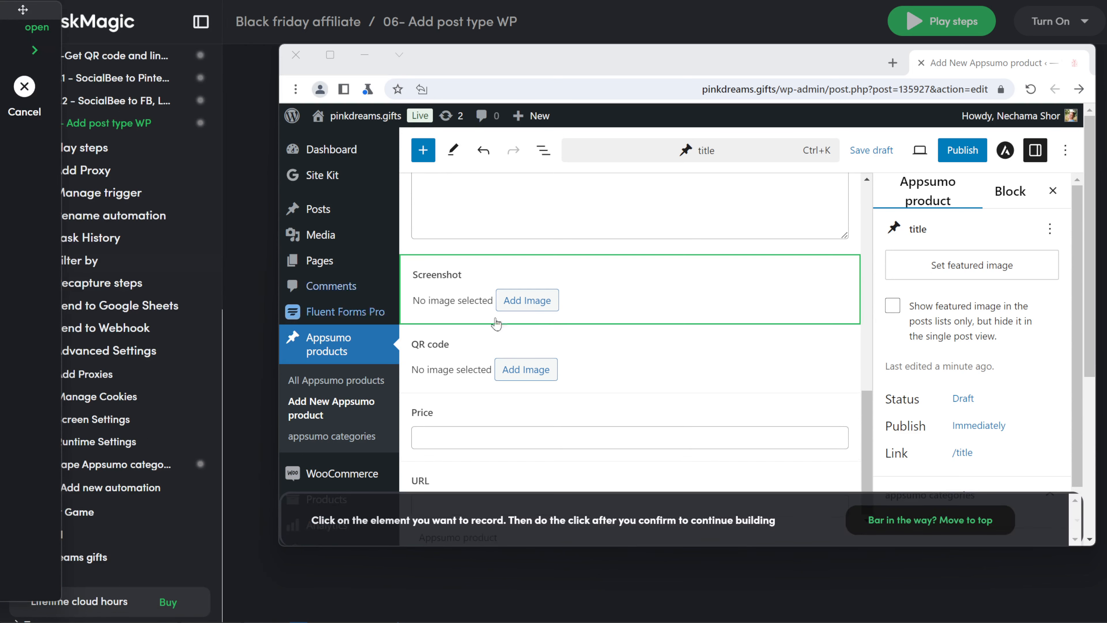
pyautogui.click(540, 309)
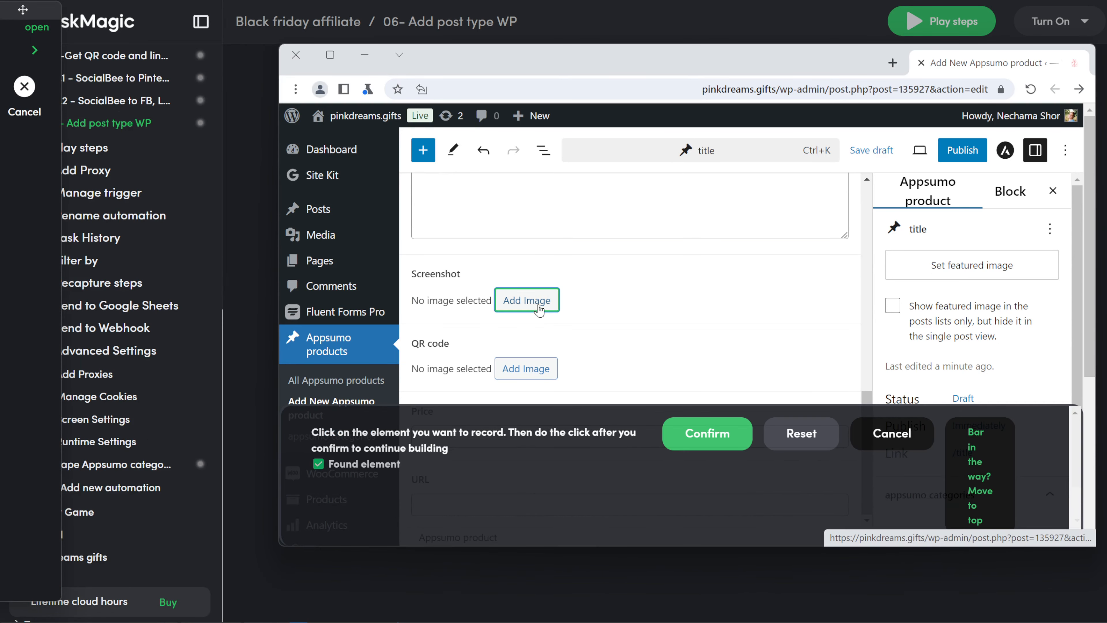
pyautogui.click(697, 425)
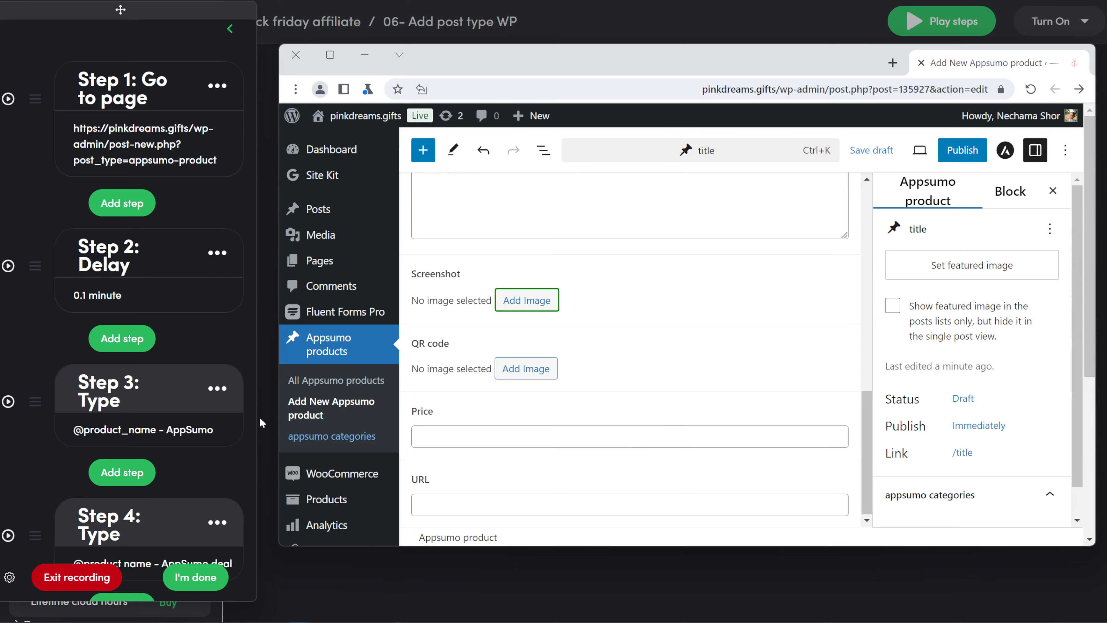
pyautogui.scroll(-8, 153, 536)
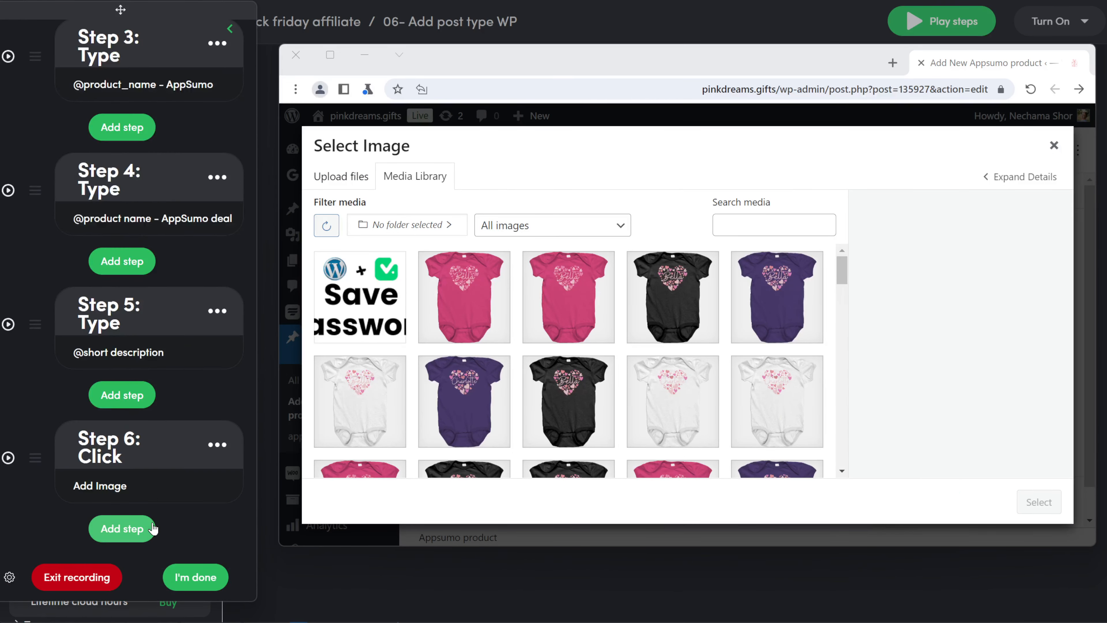
pyautogui.click(154, 524)
pyautogui.click(143, 285)
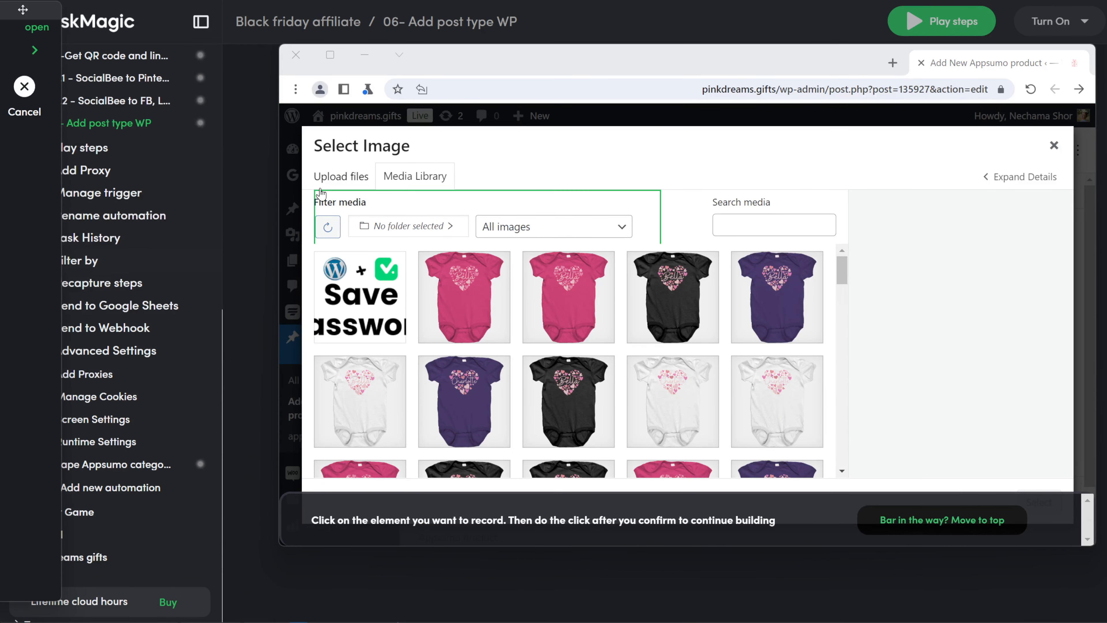
pyautogui.click(309, 188)
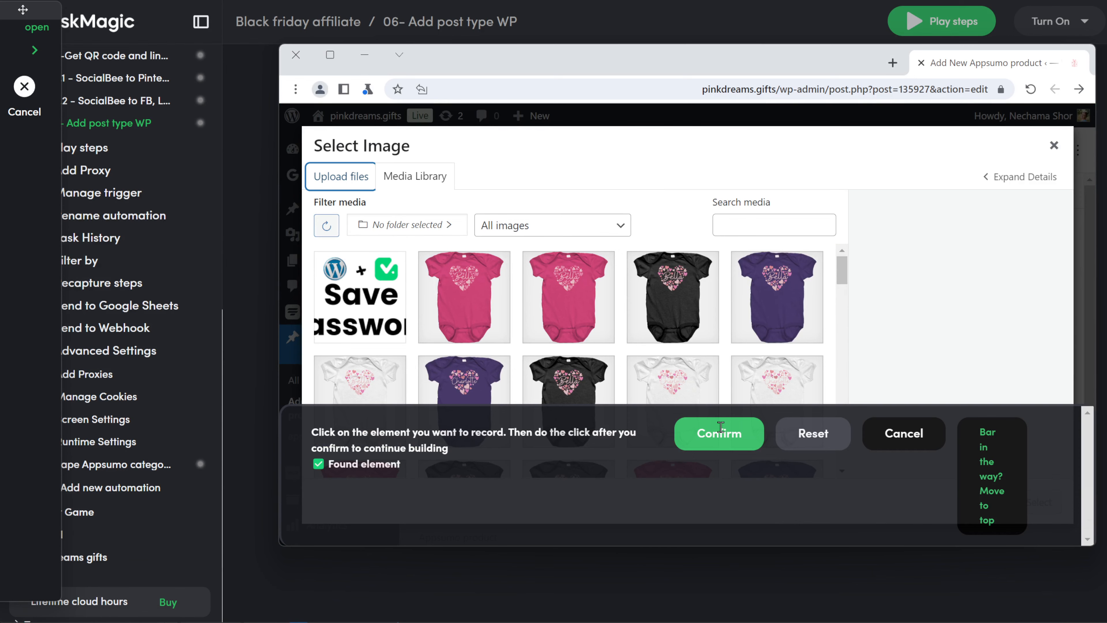
pyautogui.click(717, 433)
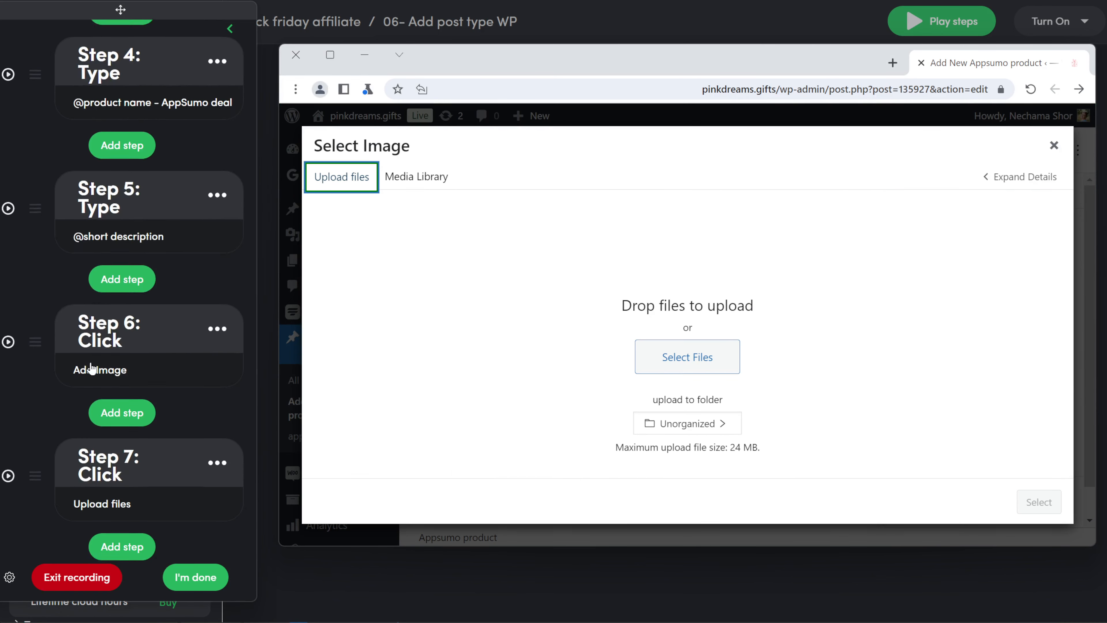
# - Record Step 8 clicking Select Files and upload acf .png
pyautogui.click(132, 529)
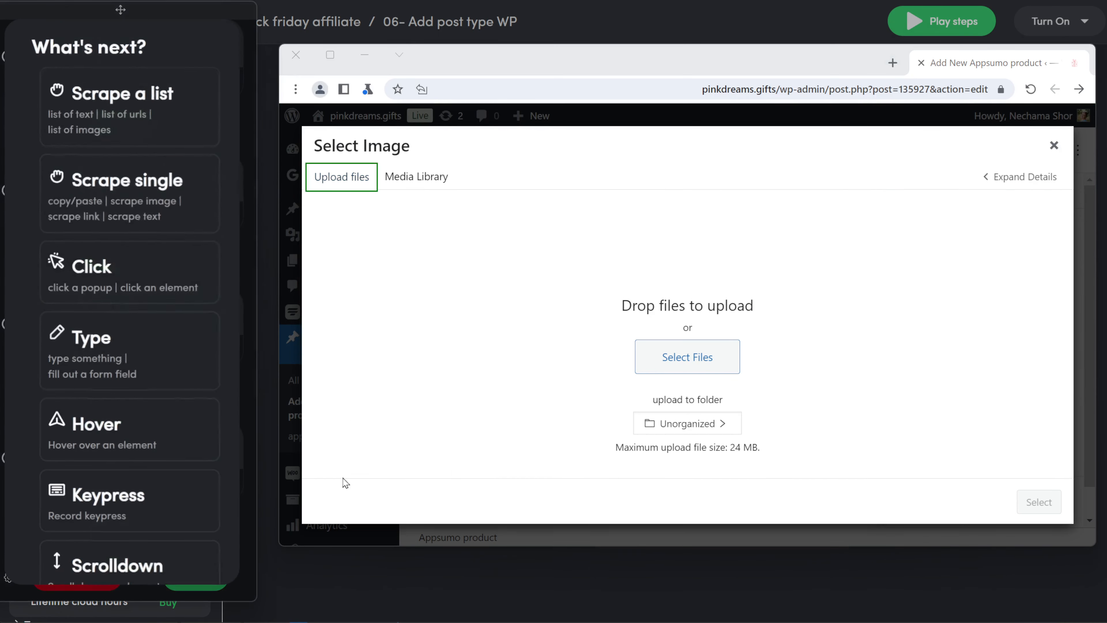
pyautogui.click(185, 292)
pyautogui.click(672, 369)
pyautogui.click(714, 436)
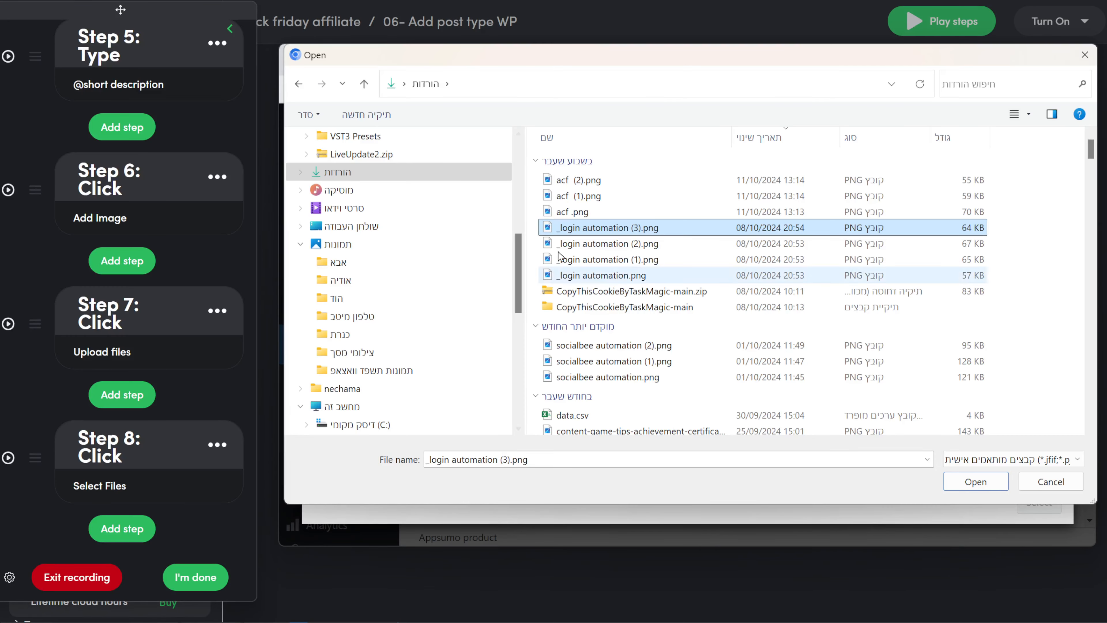
pyautogui.click(581, 214)
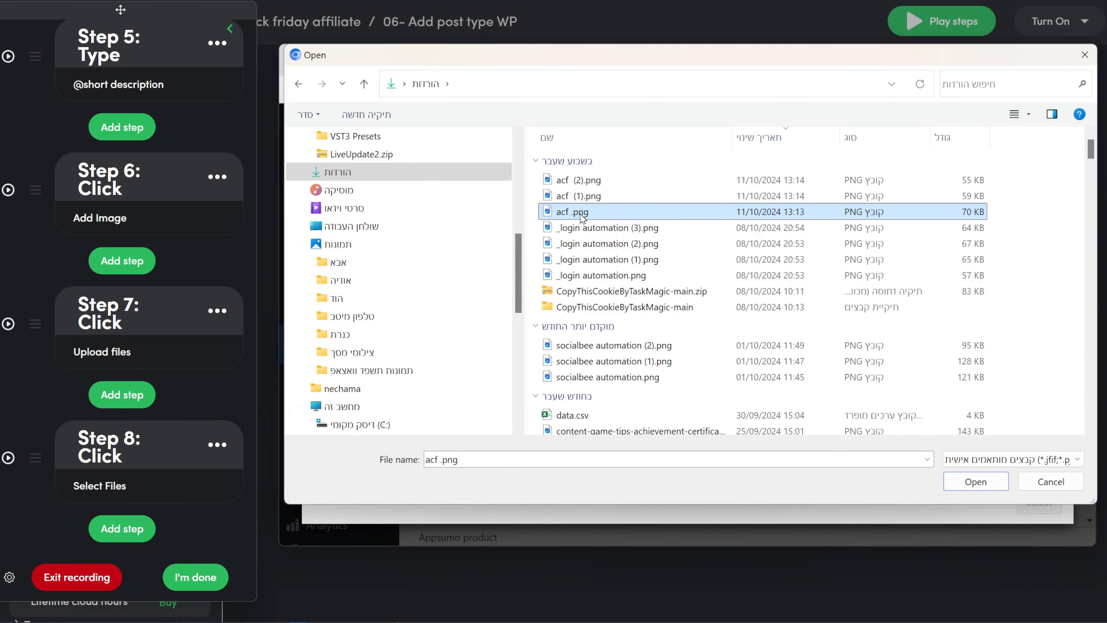
pyautogui.click(945, 484)
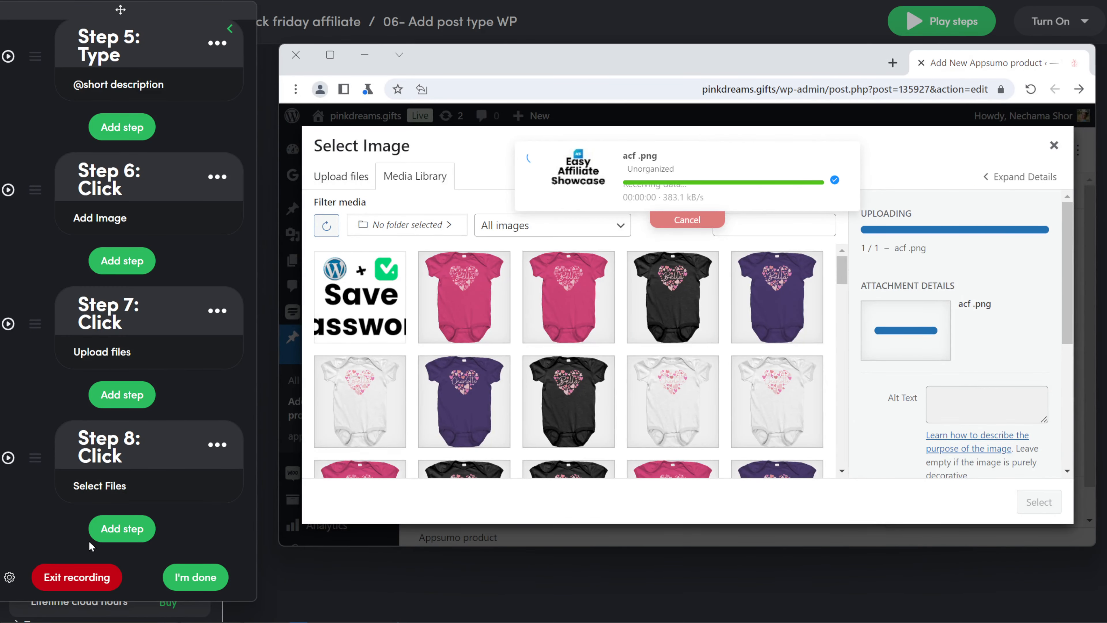
pyautogui.click(111, 498)
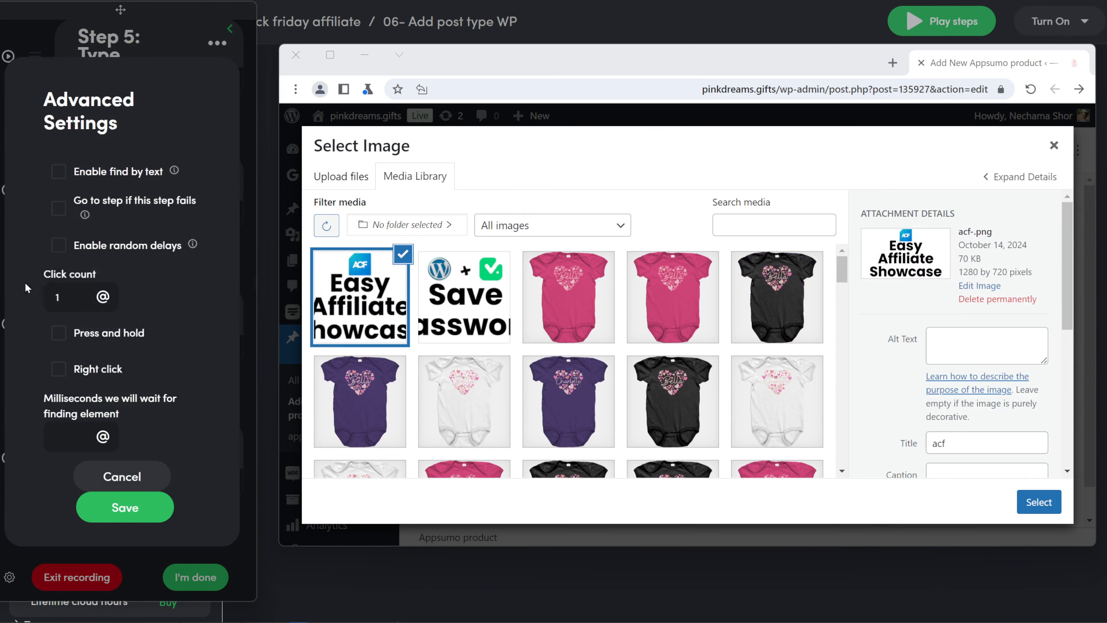
pyautogui.click(134, 477)
pyautogui.click(217, 445)
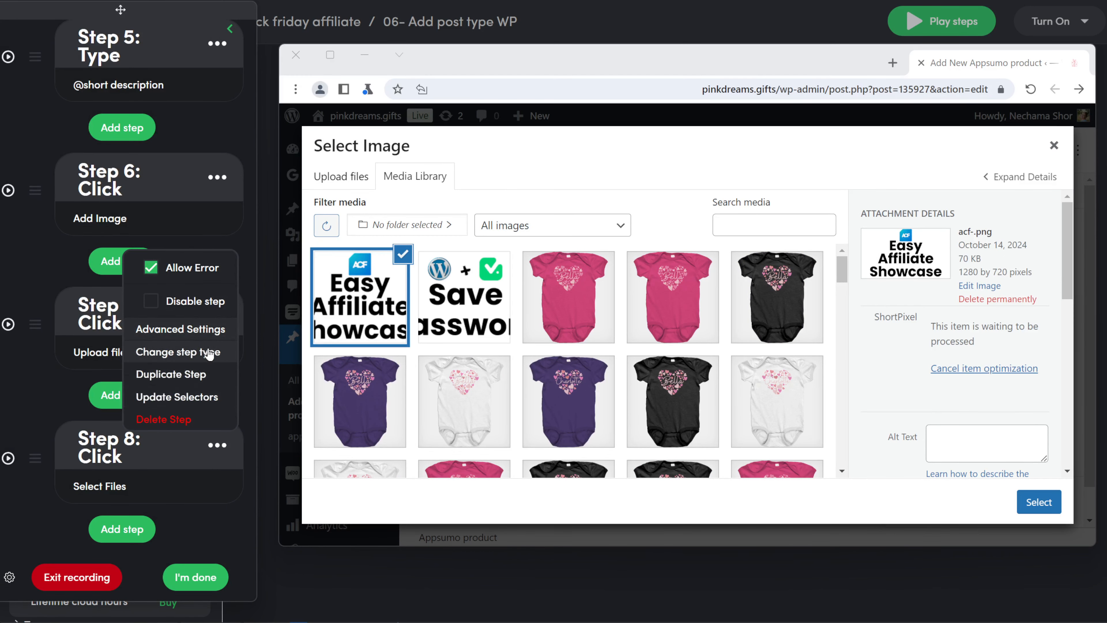
pyautogui.click(197, 352)
pyautogui.click(183, 279)
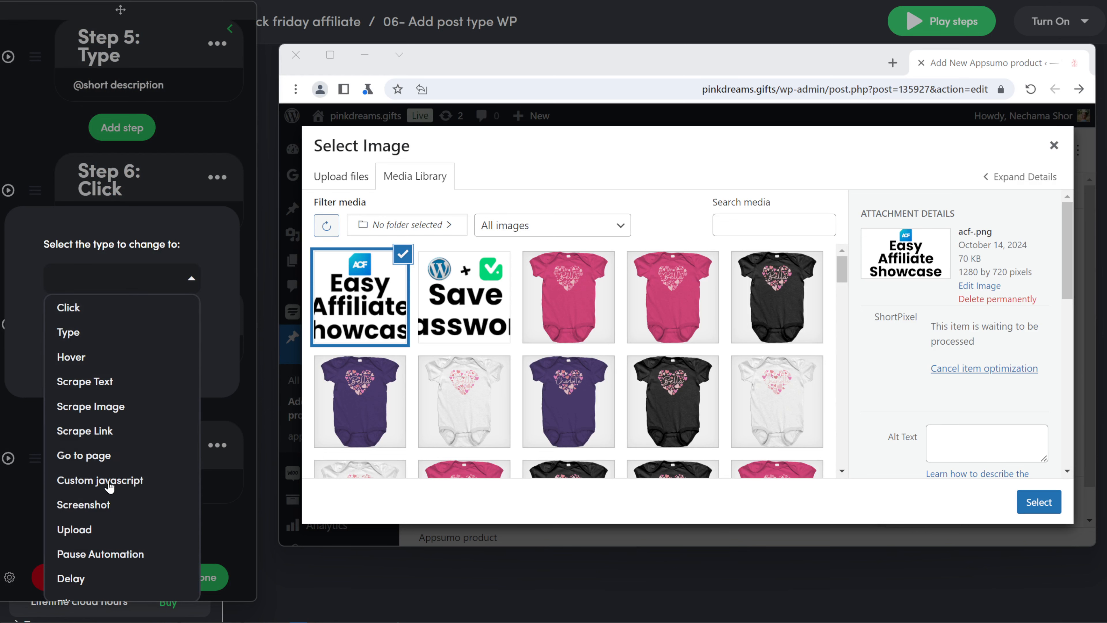
pyautogui.click(103, 529)
pyautogui.click(126, 359)
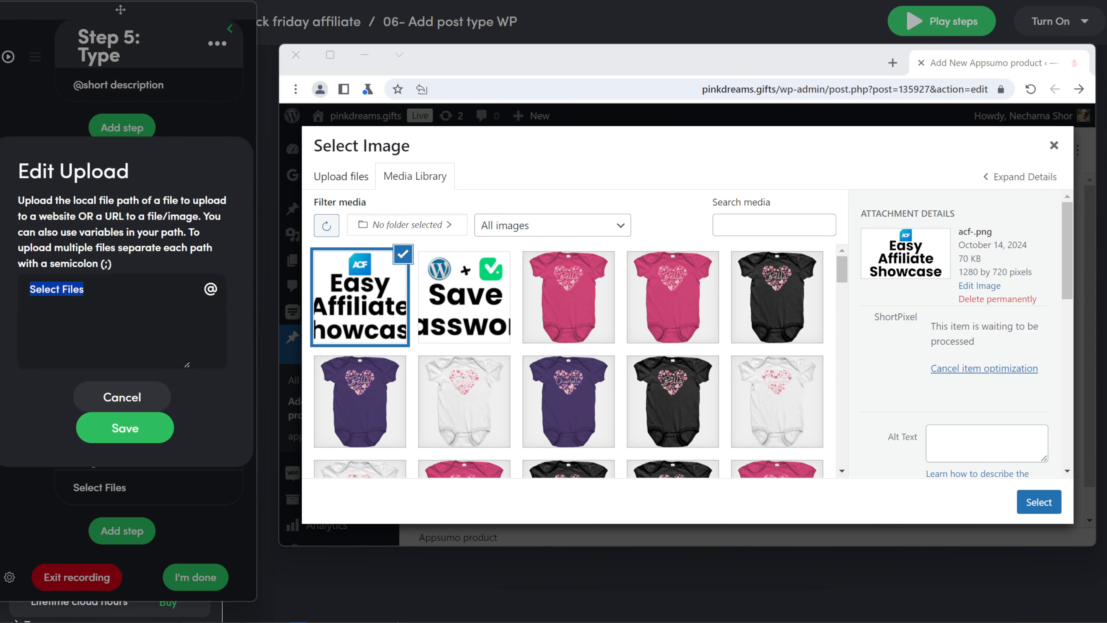
pyautogui.click(210, 289)
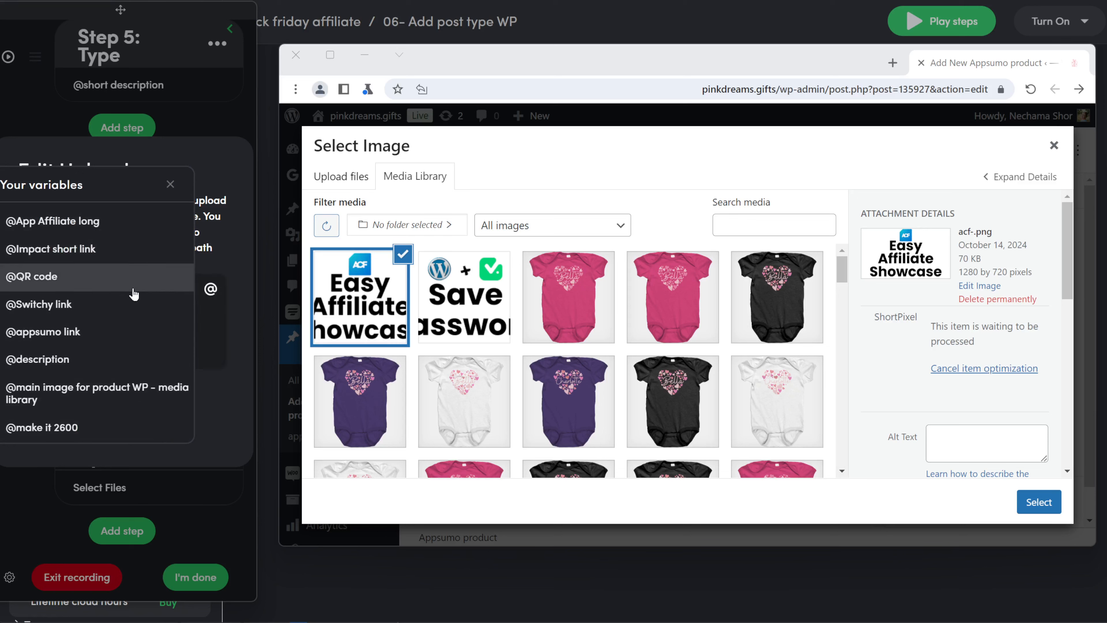
pyautogui.scroll(-8, 127, 331)
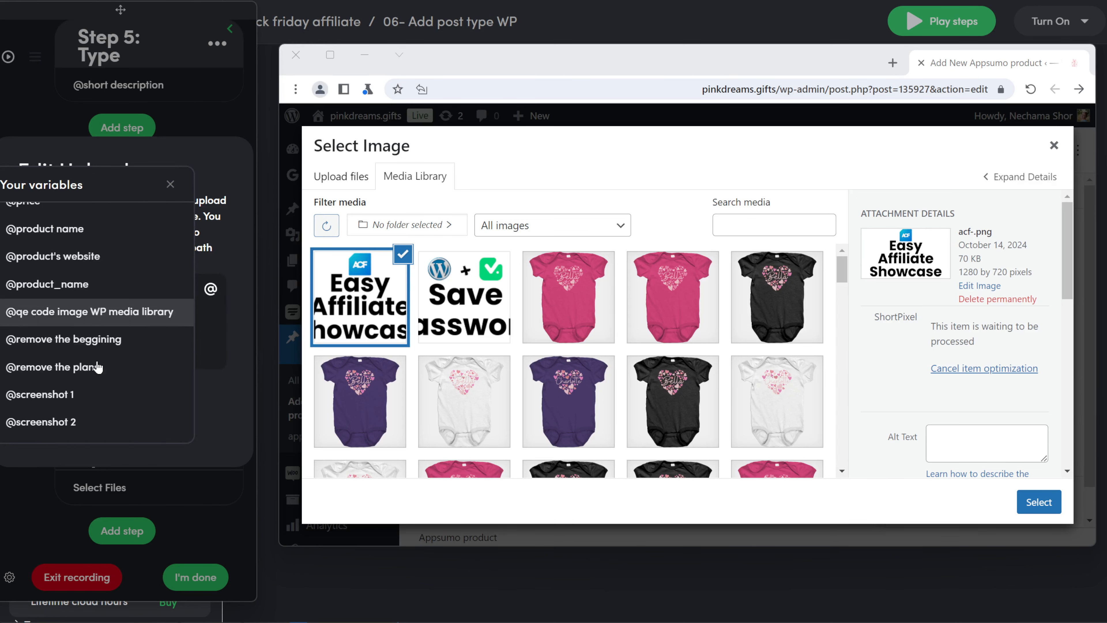
pyautogui.click(93, 302)
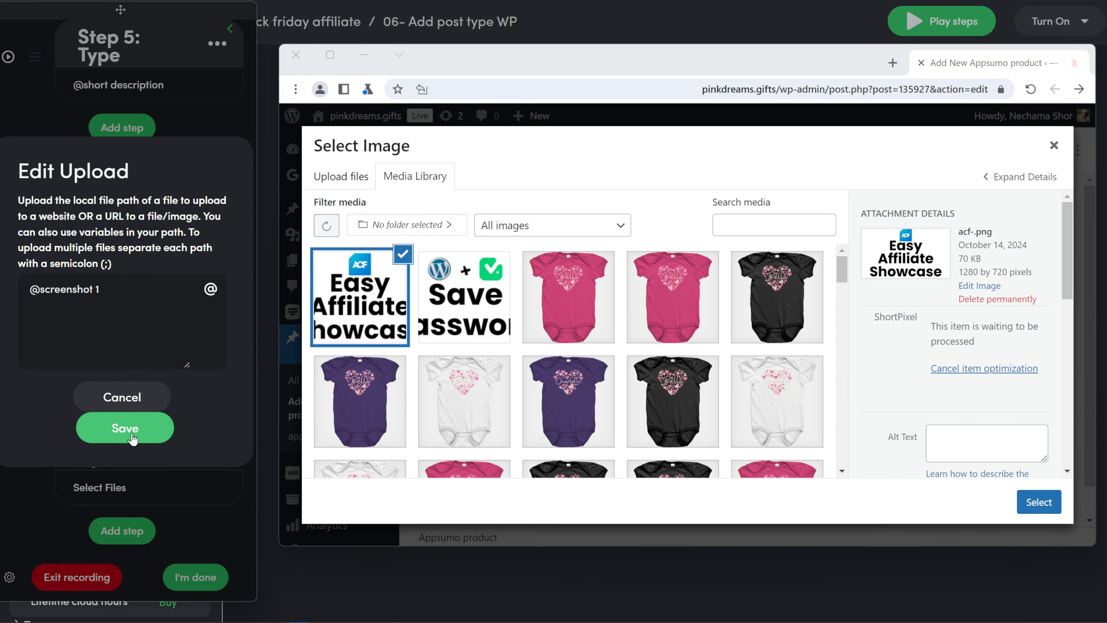
pyautogui.click(132, 436)
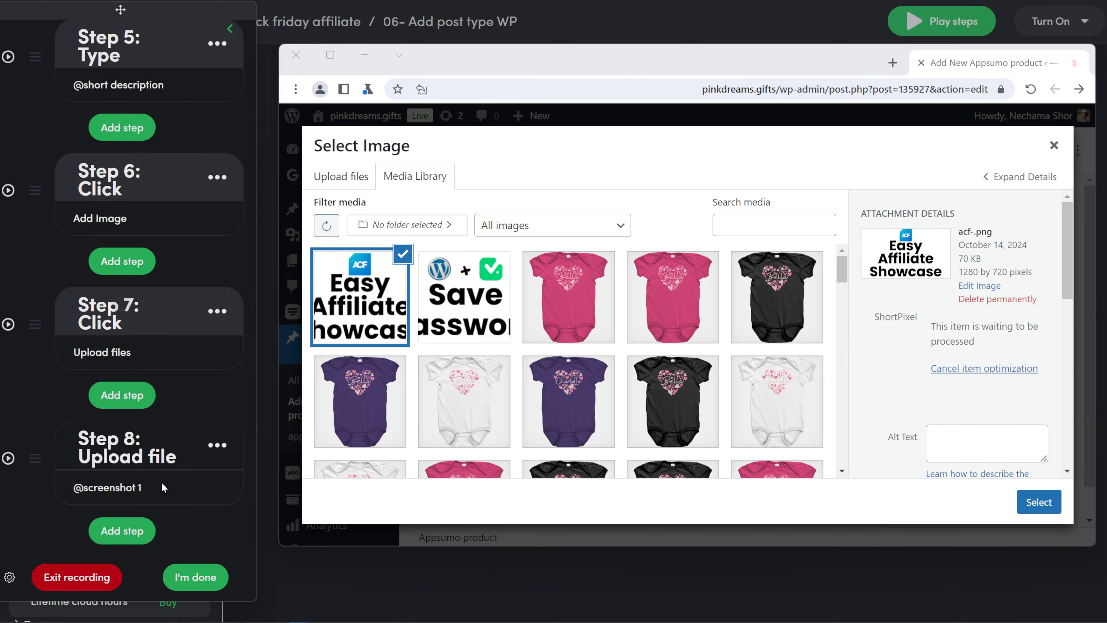
# - Add Step 9, a 0.1-minute delay, after the upload step
pyautogui.click(109, 528)
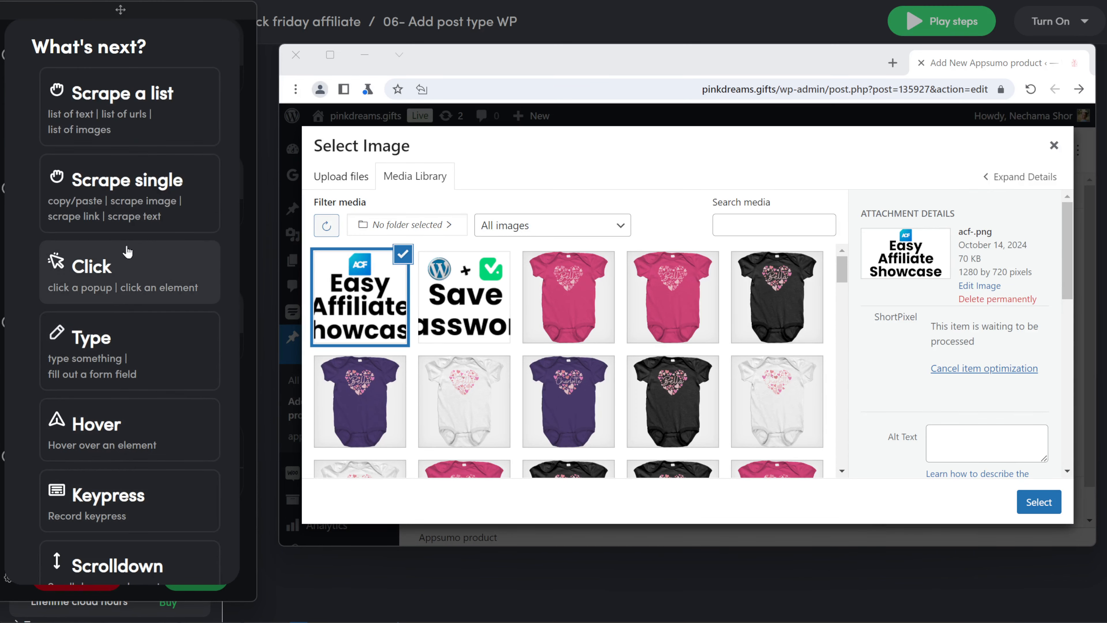
pyautogui.scroll(-5, 131, 305)
pyautogui.click(89, 448)
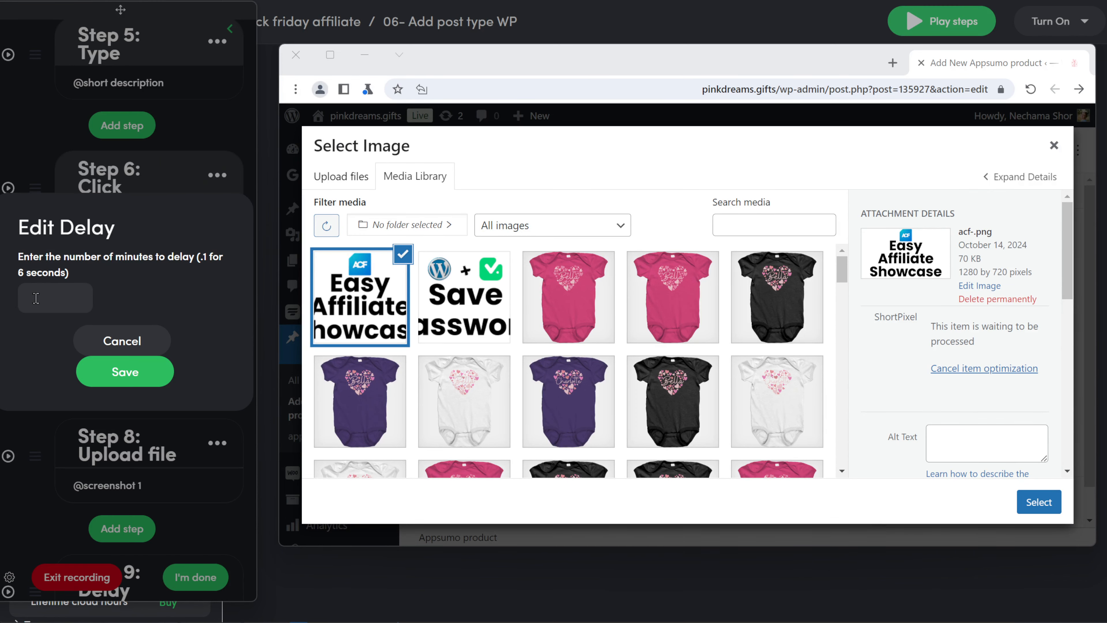
pyautogui.write('0.1')
pyautogui.click(125, 372)
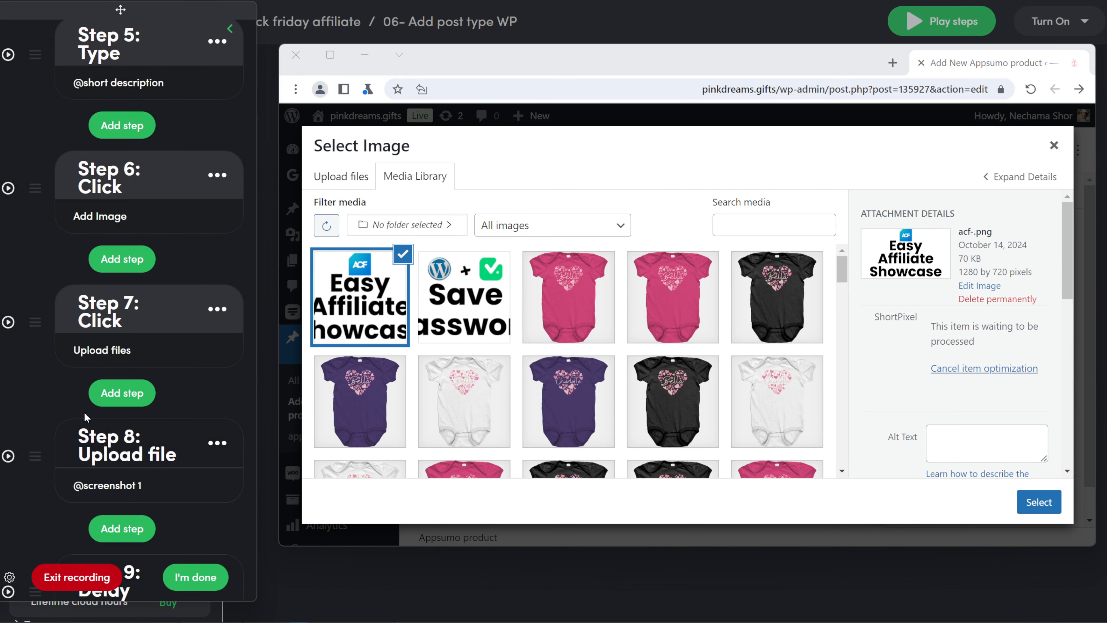
pyautogui.click(123, 530)
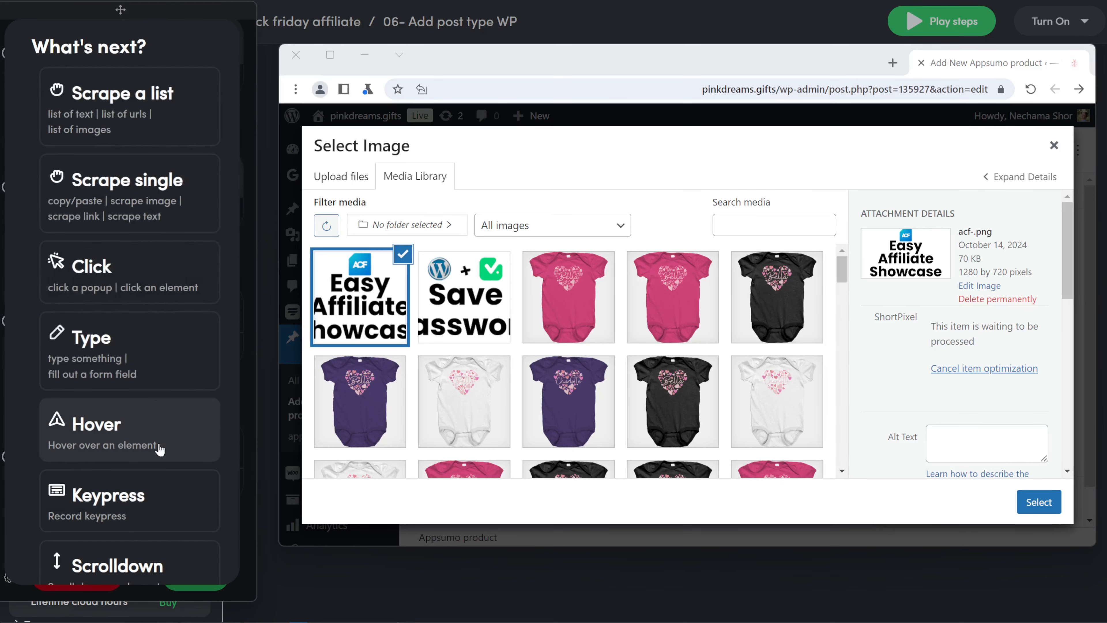
pyautogui.click(140, 284)
pyautogui.click(25, 87)
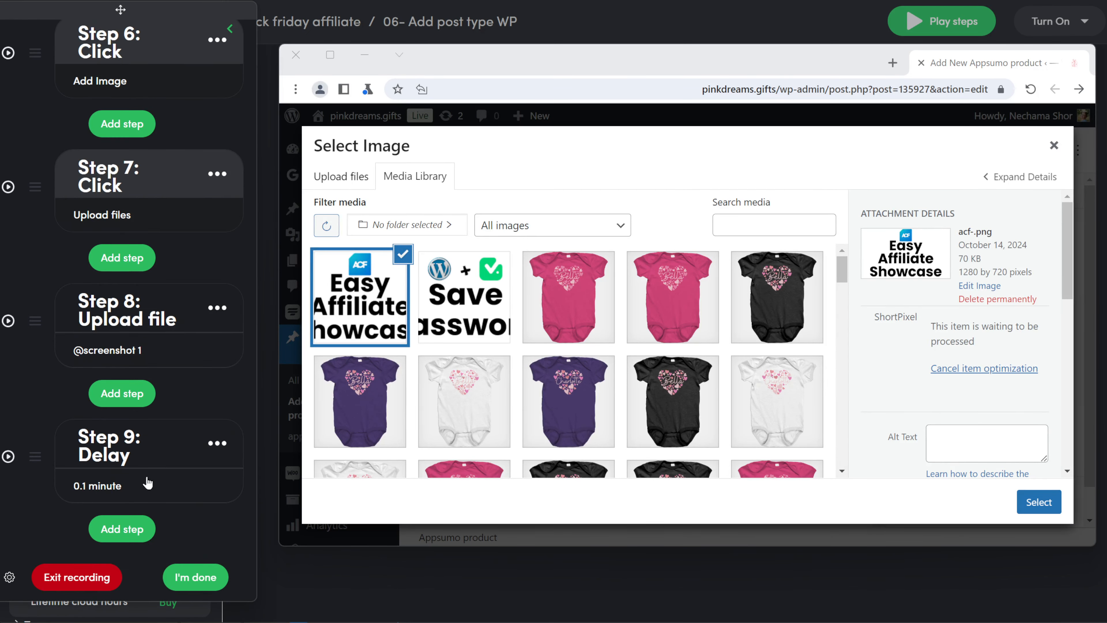
pyautogui.click(146, 541)
pyautogui.click(100, 344)
pyautogui.scroll(-5, 916, 393)
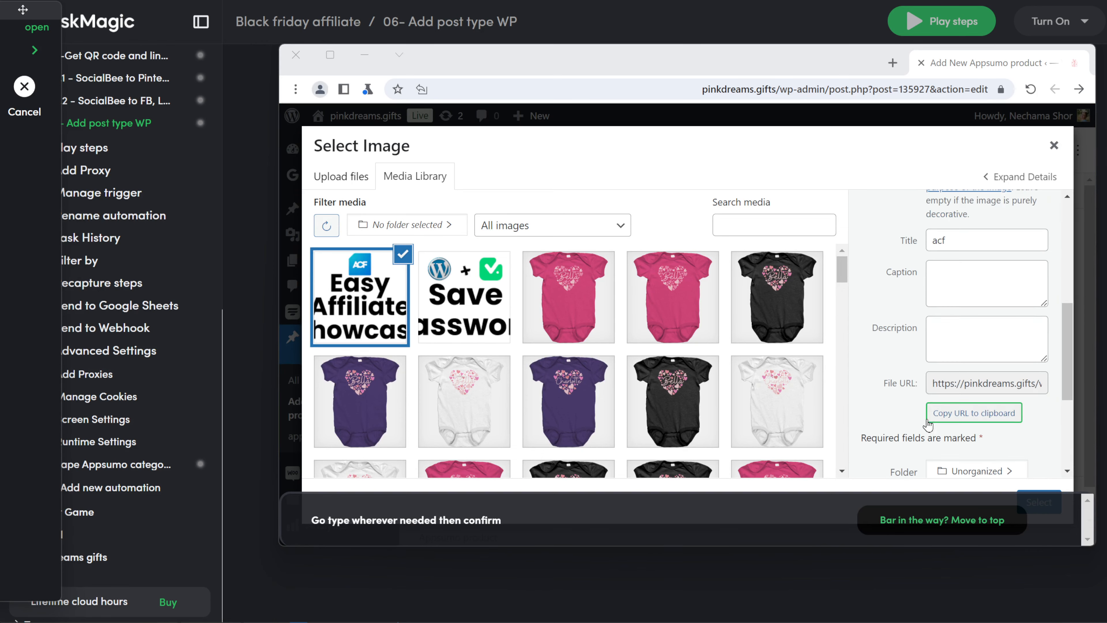
pyautogui.click(942, 211)
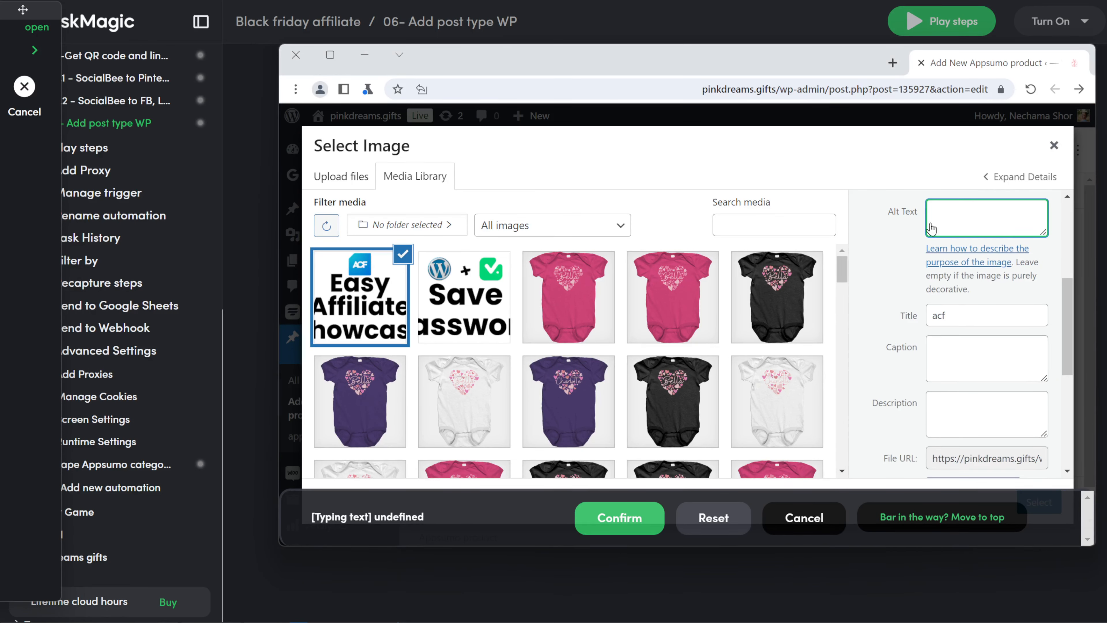
pyautogui.click(618, 517)
pyautogui.click(113, 422)
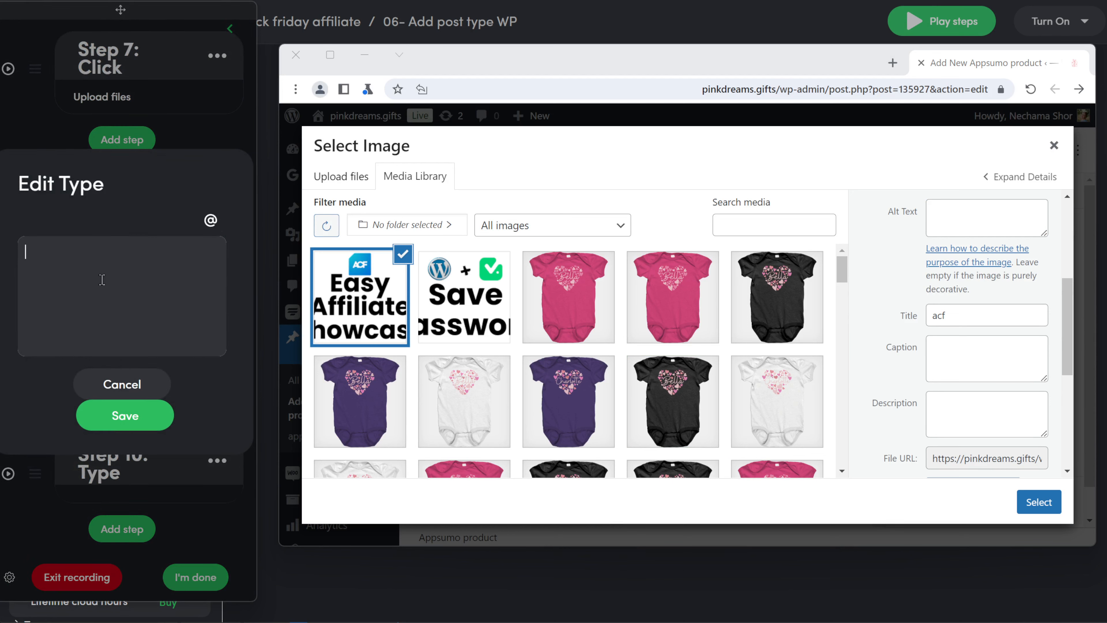
pyautogui.click(211, 220)
pyautogui.scroll(-3, 89, 279)
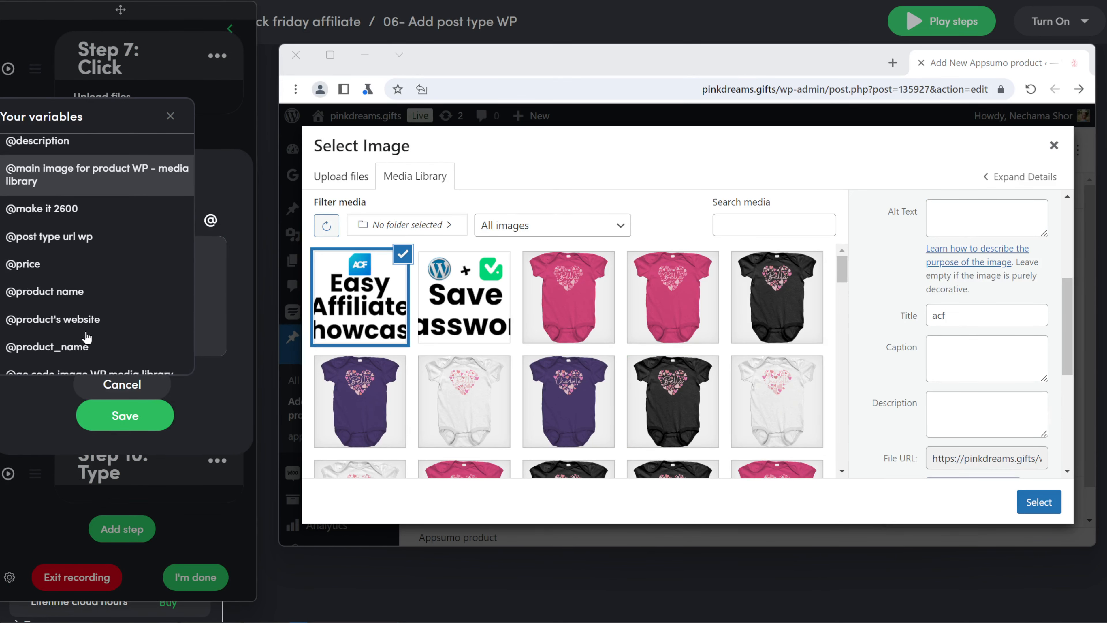
pyautogui.click(87, 292)
pyautogui.click(125, 415)
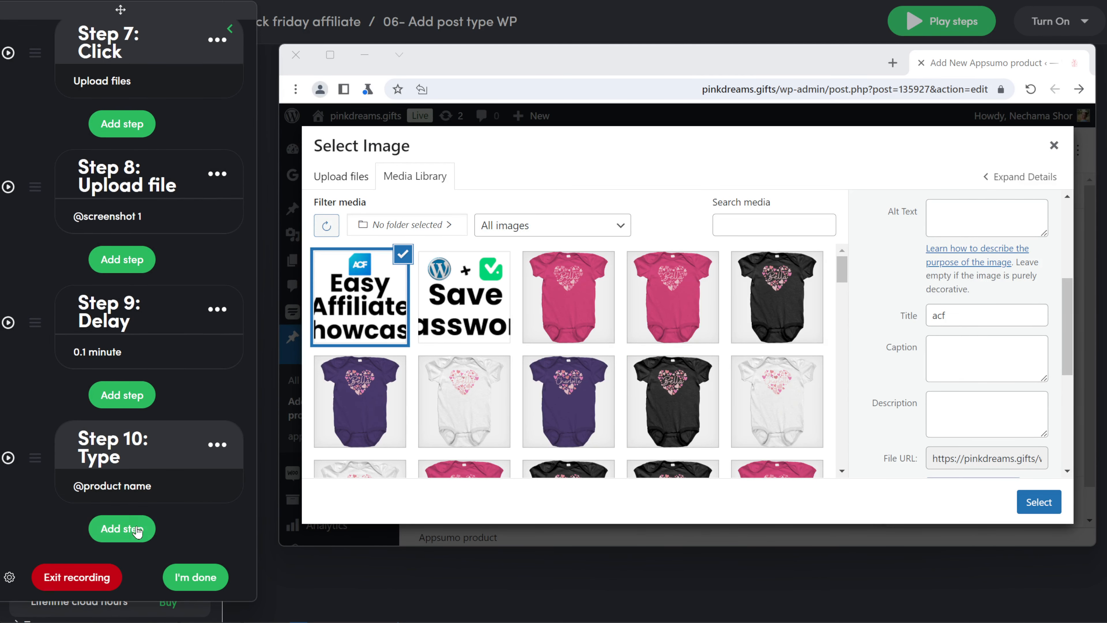
pyautogui.click(130, 533)
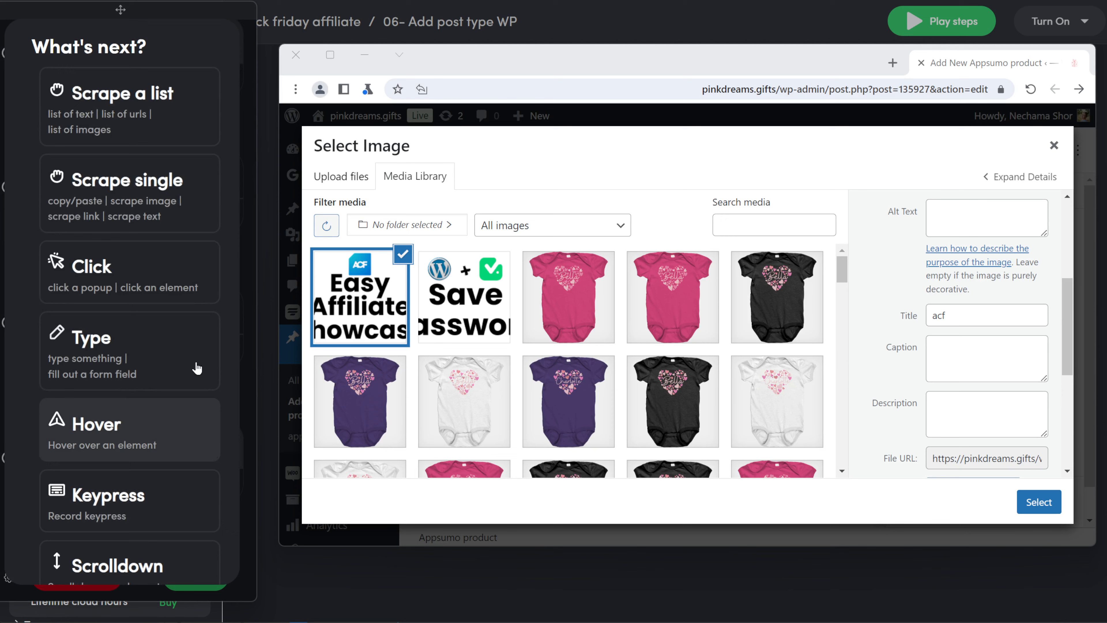
pyautogui.click(137, 351)
pyautogui.click(988, 371)
pyautogui.click(619, 517)
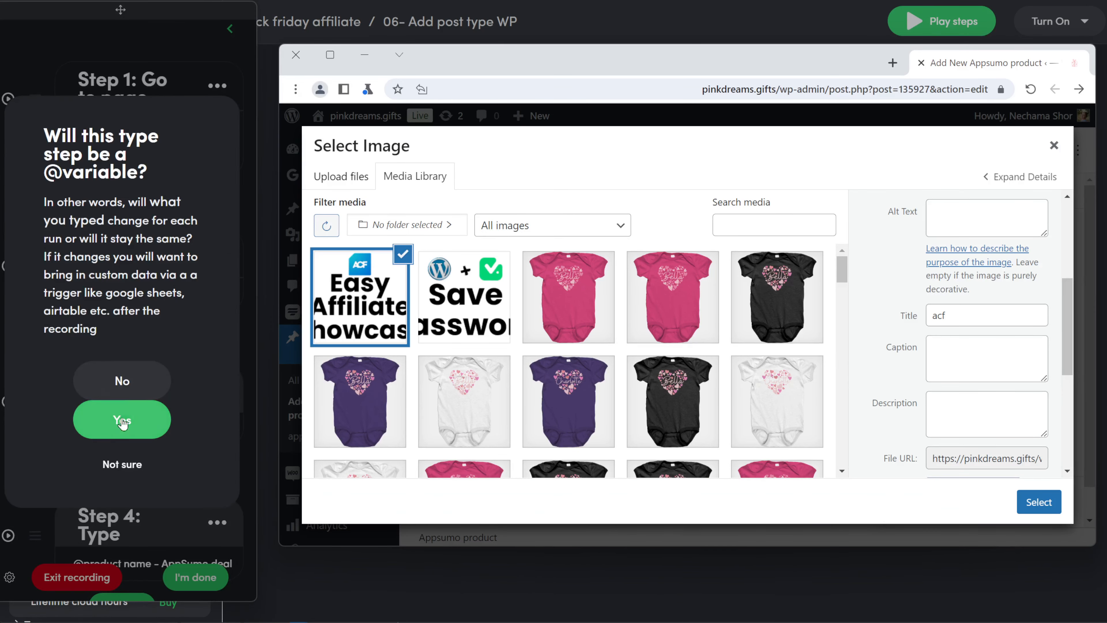
pyautogui.click(123, 381)
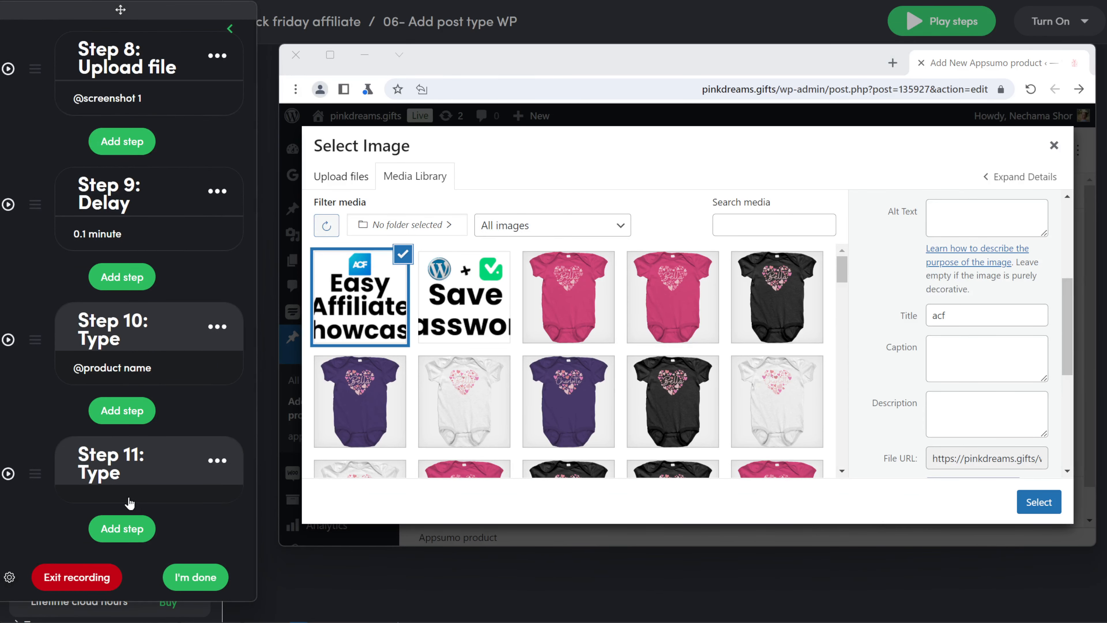
pyautogui.click(129, 501)
pyautogui.click(216, 227)
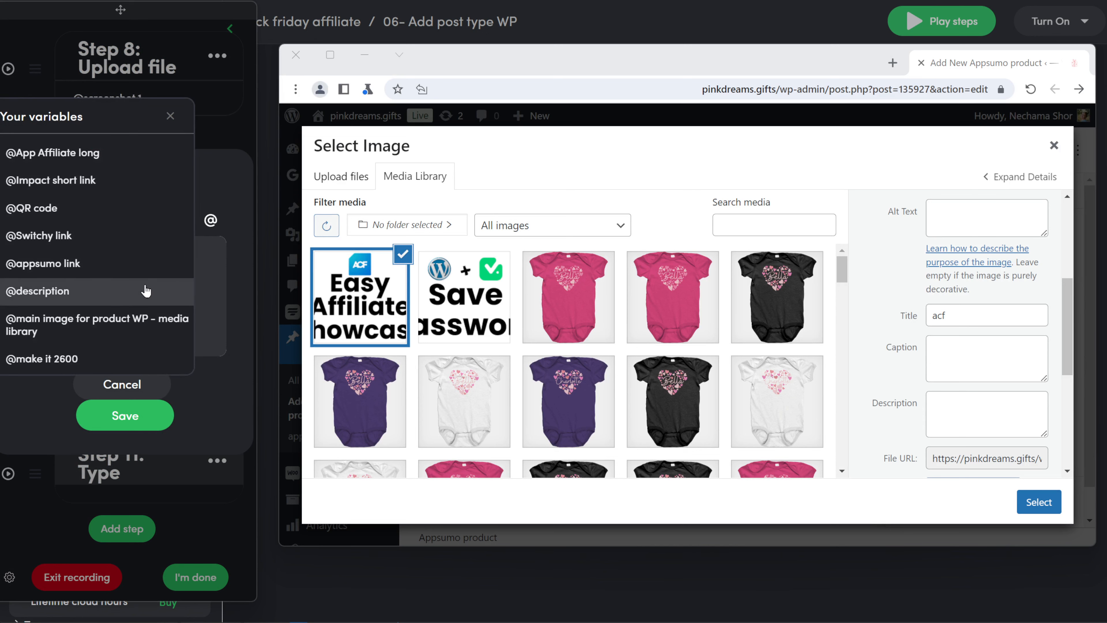
pyautogui.scroll(-5, 89, 199)
pyautogui.click(82, 216)
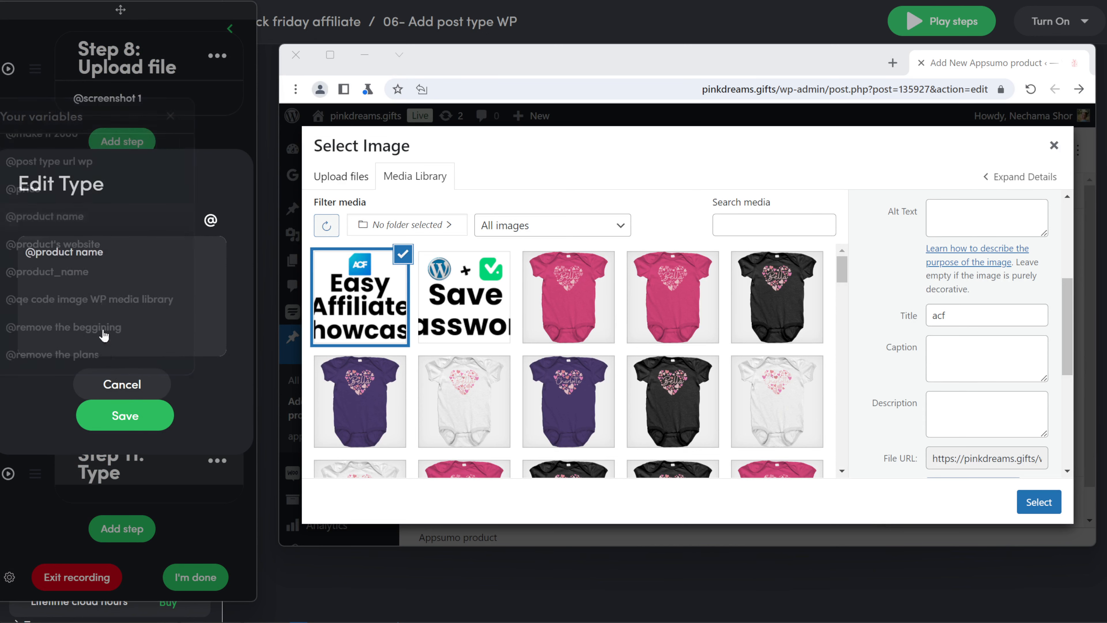
pyautogui.click(124, 397)
# - Record another typing step into the Description field, set to use a variable
pyautogui.click(127, 545)
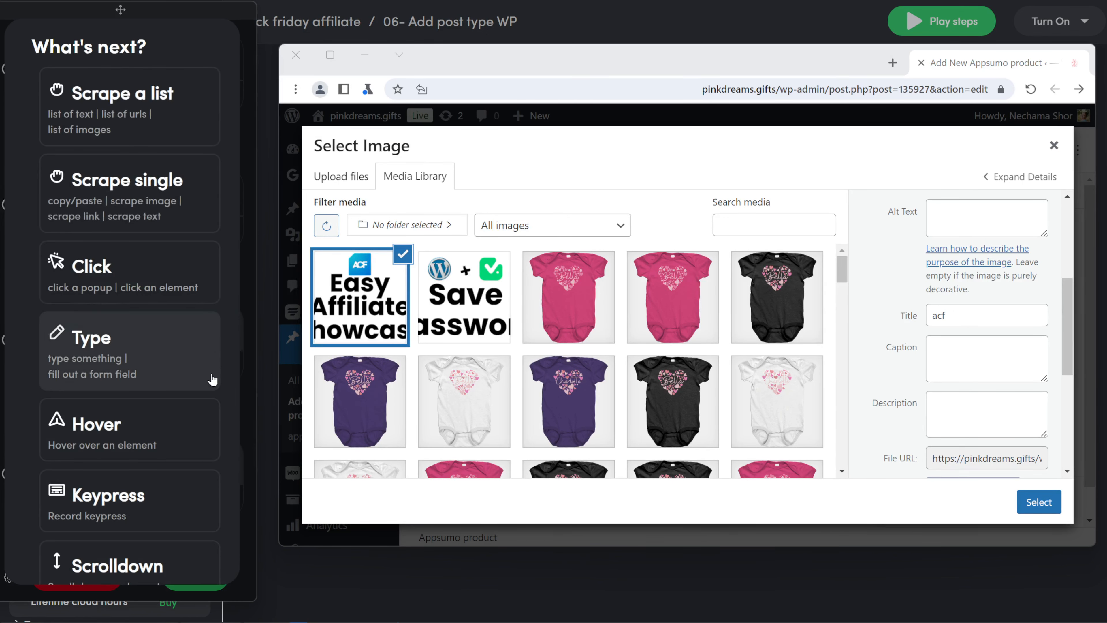
pyautogui.click(129, 338)
pyautogui.click(982, 418)
pyautogui.click(620, 514)
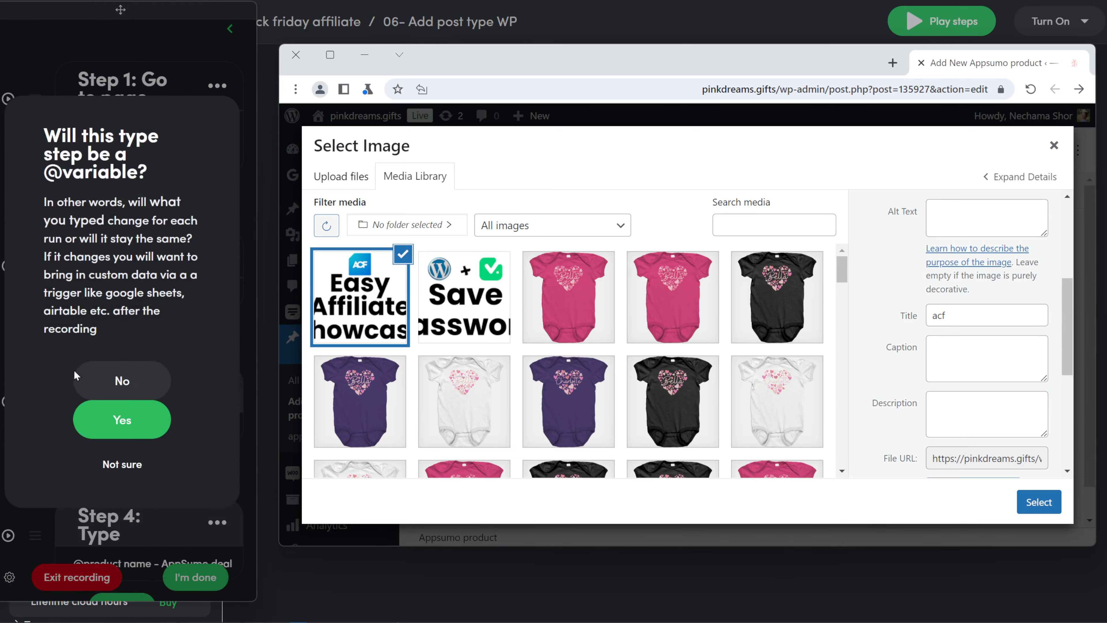
pyautogui.click(123, 420)
pyautogui.click(89, 267)
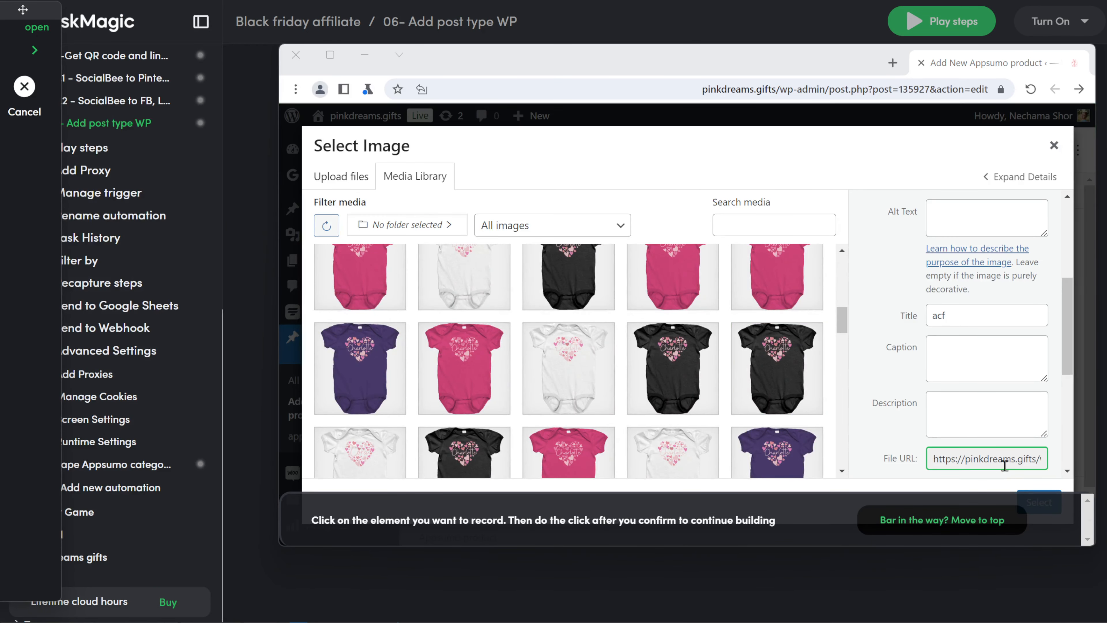
# - Record Step 13 clicking Select in the image picker to apply the screenshot
pyautogui.click(962, 519)
pyautogui.click(1042, 502)
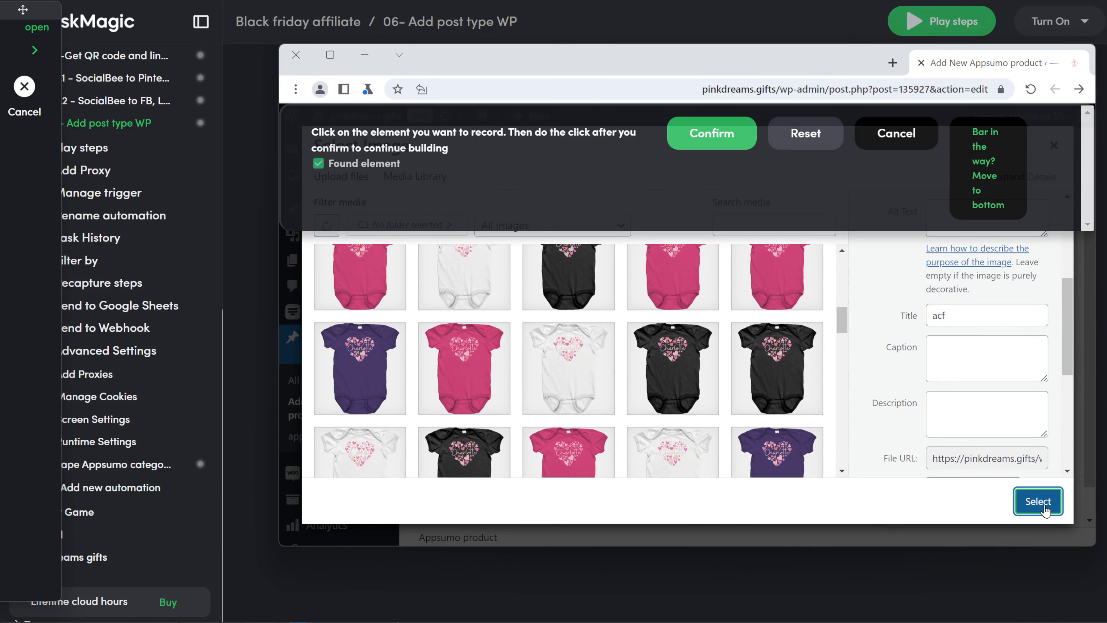
pyautogui.click(711, 133)
pyautogui.click(1038, 502)
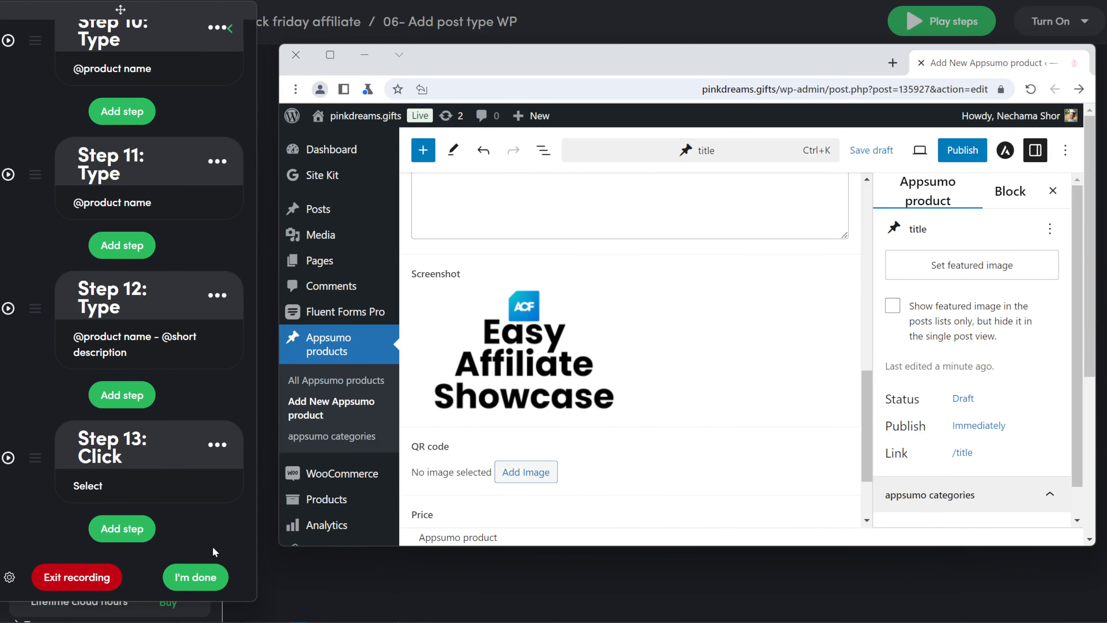
# - Record Step 14 clicking the QR code's Add Image link and test-run it
pyautogui.click(111, 526)
pyautogui.click(94, 275)
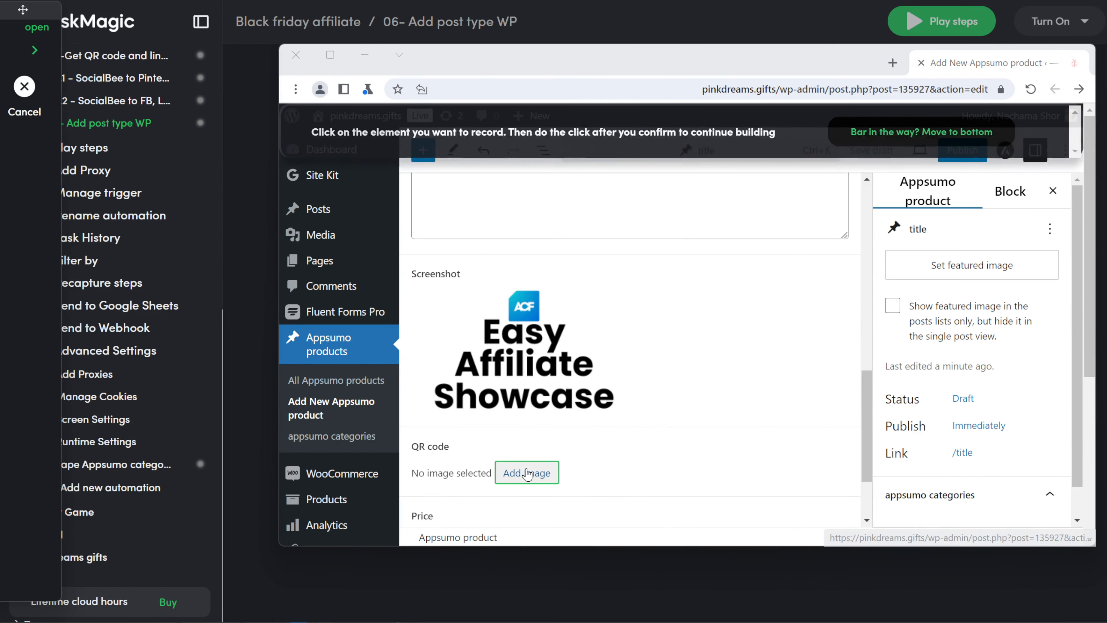
pyautogui.click(527, 473)
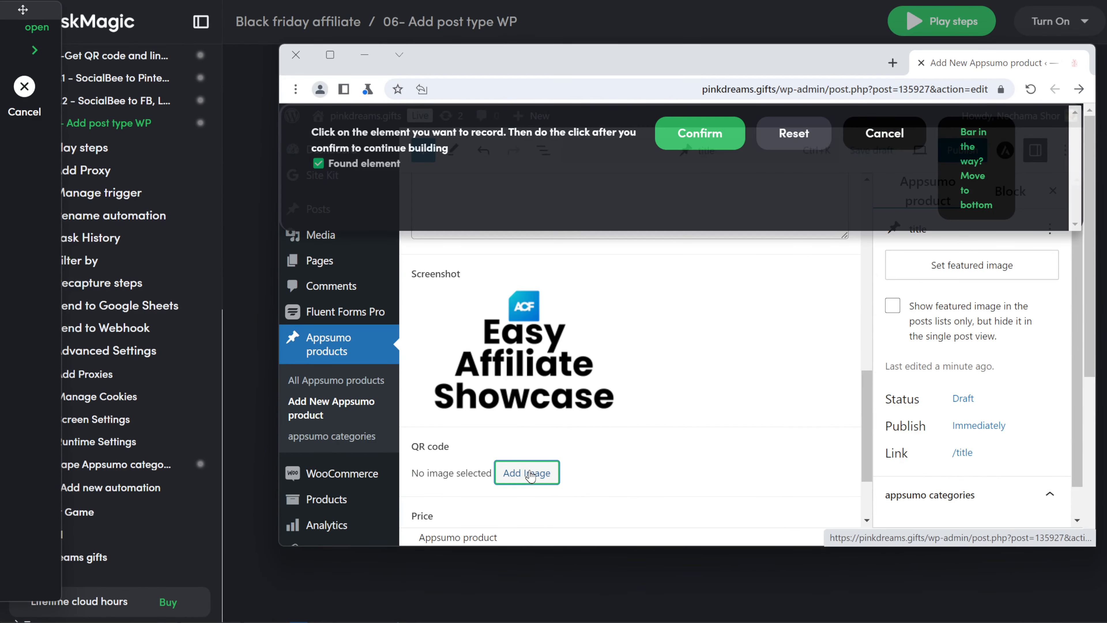
pyautogui.click(701, 131)
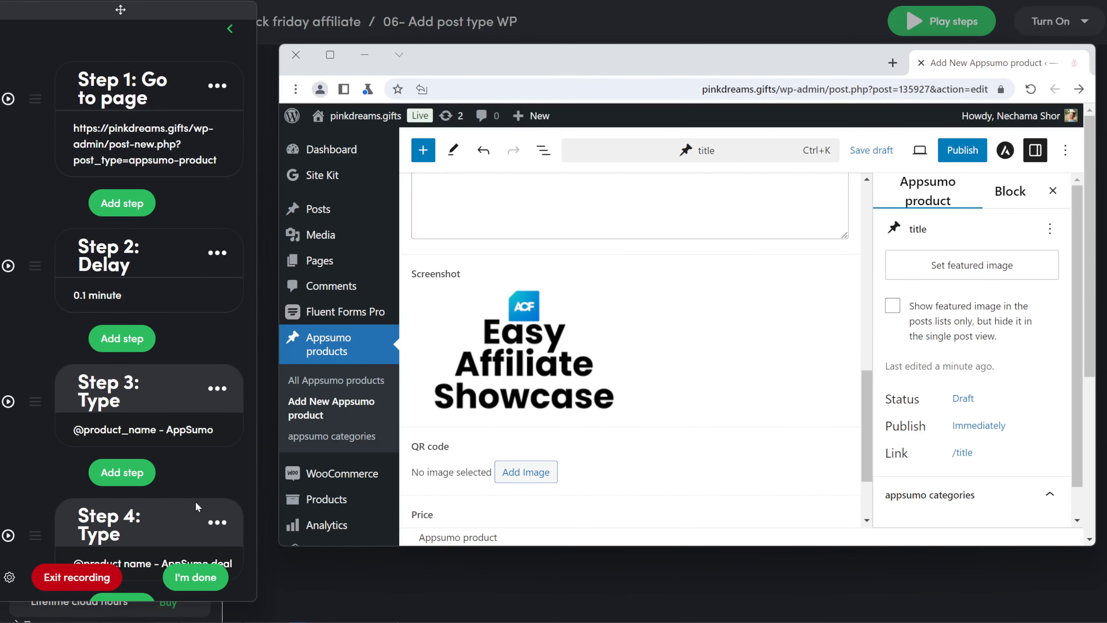
pyautogui.scroll(-20, 154, 474)
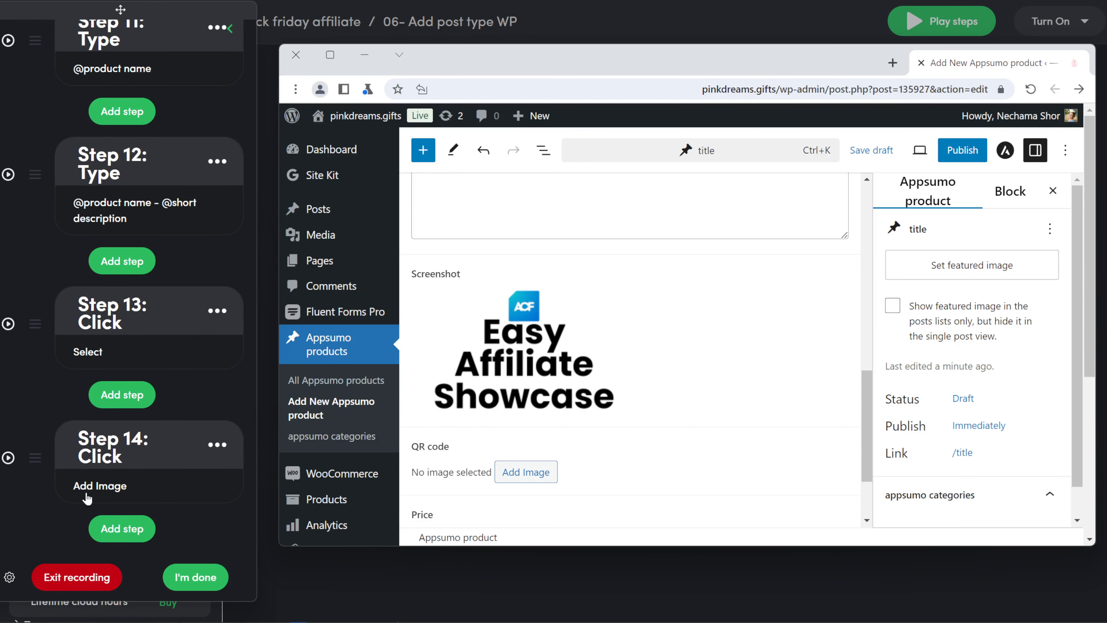
pyautogui.click(4, 466)
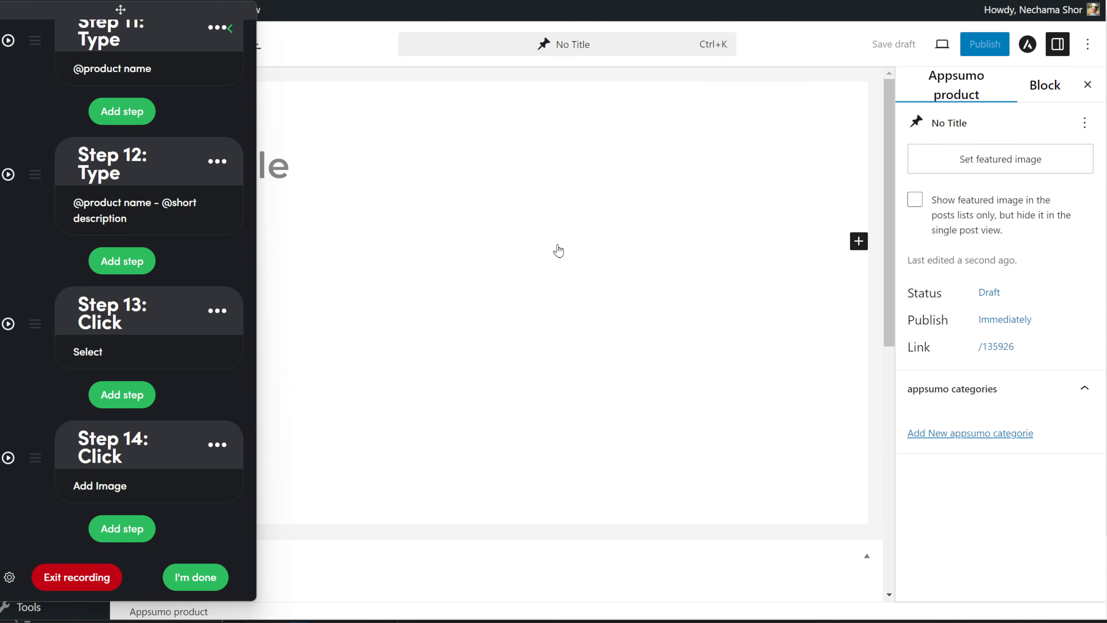
# - Shift the Chrome window left and open the three-dot menu's More tools list
pyautogui.moveTo(991, 0); pyautogui.dragTo(946, 0)
pyautogui.click(1056, 28)
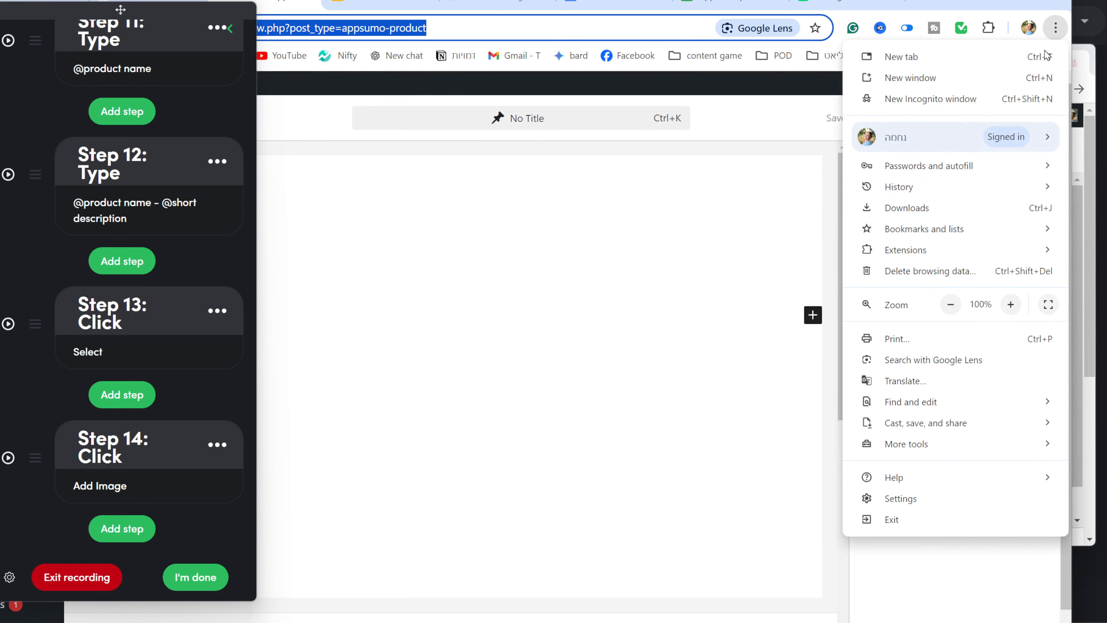
pyautogui.moveTo(940, 453)
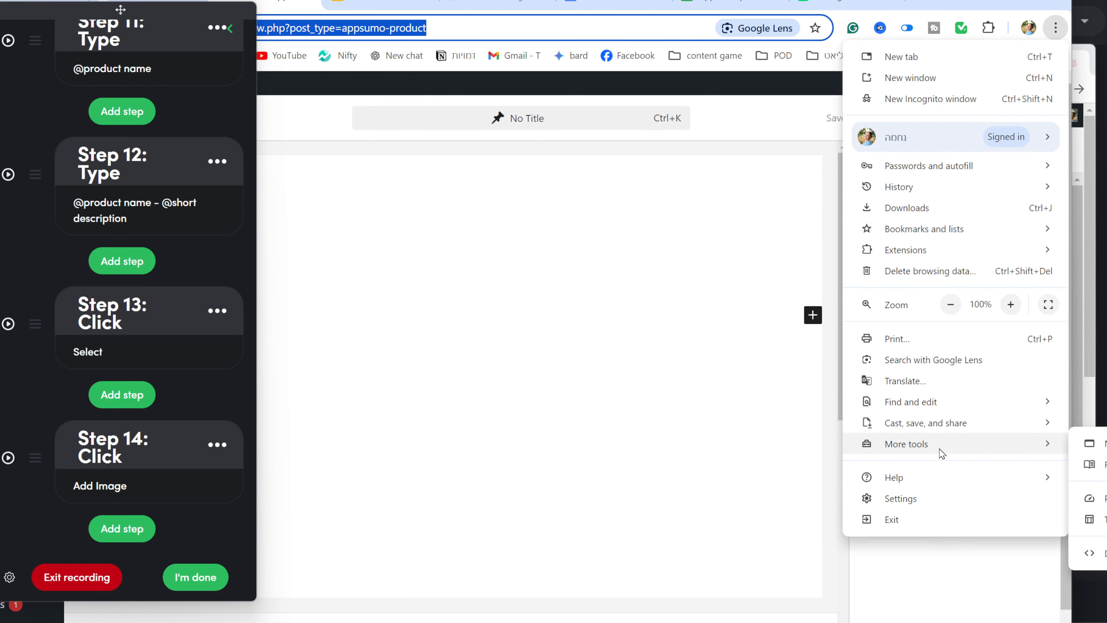
pyautogui.click(937, 2)
pyautogui.moveTo(954, 1); pyautogui.dragTo(768, 1)
pyautogui.click(870, 30)
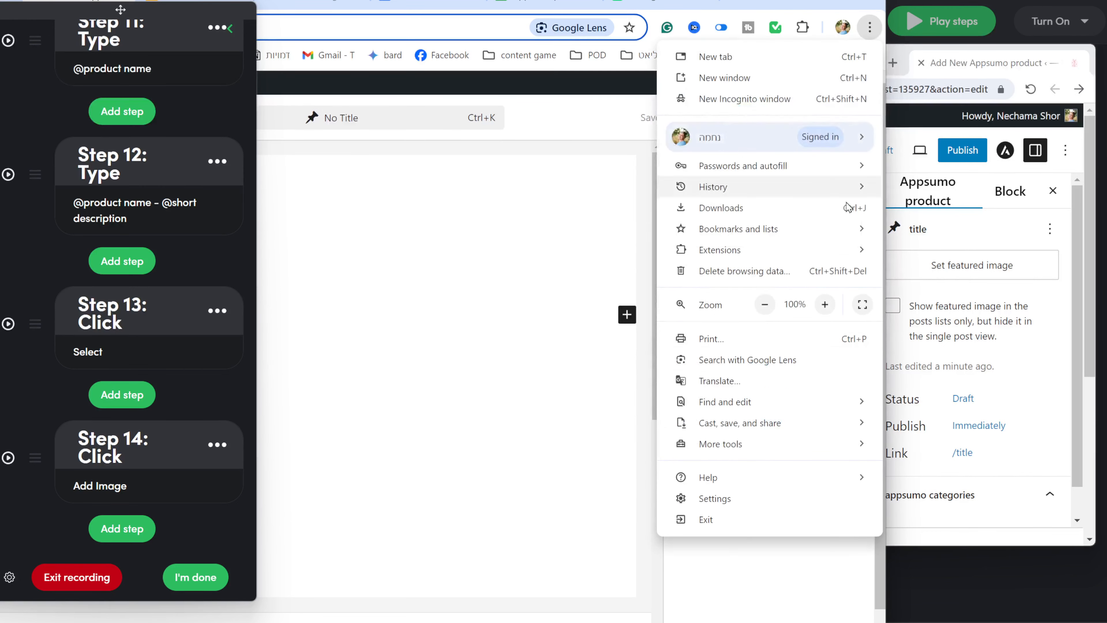
pyautogui.moveTo(792, 456)
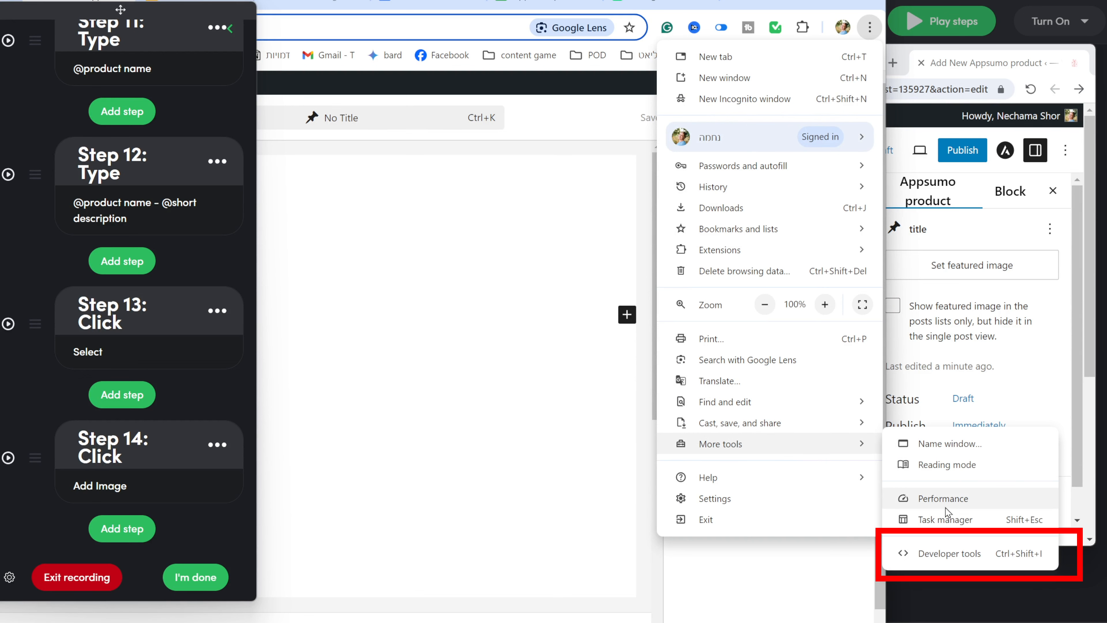
# - Inspect the QR code field's Add Image link in Chrome's developer tools and copy its CSS selector
pyautogui.click(959, 554)
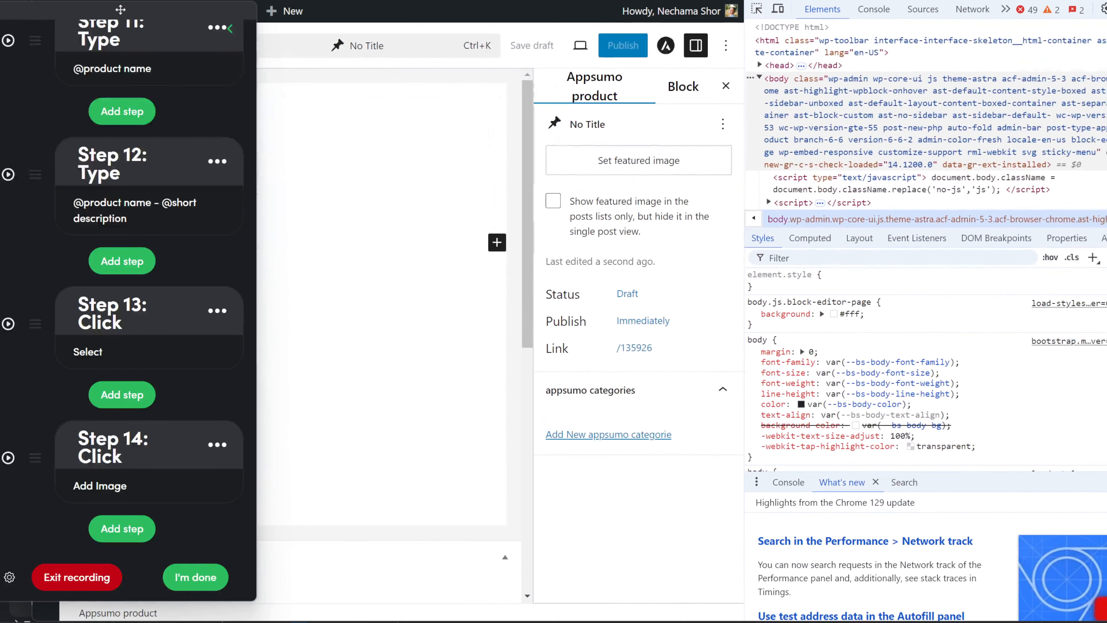
pyautogui.rightClick(190, 453)
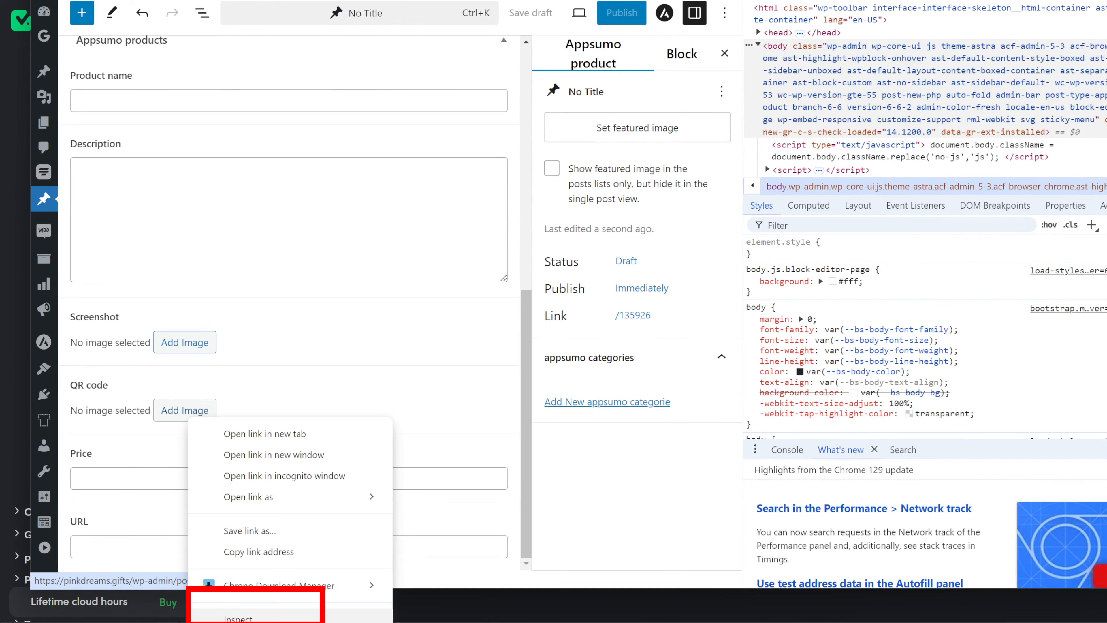
pyautogui.click(237, 618)
pyautogui.rightClick(1029, 81)
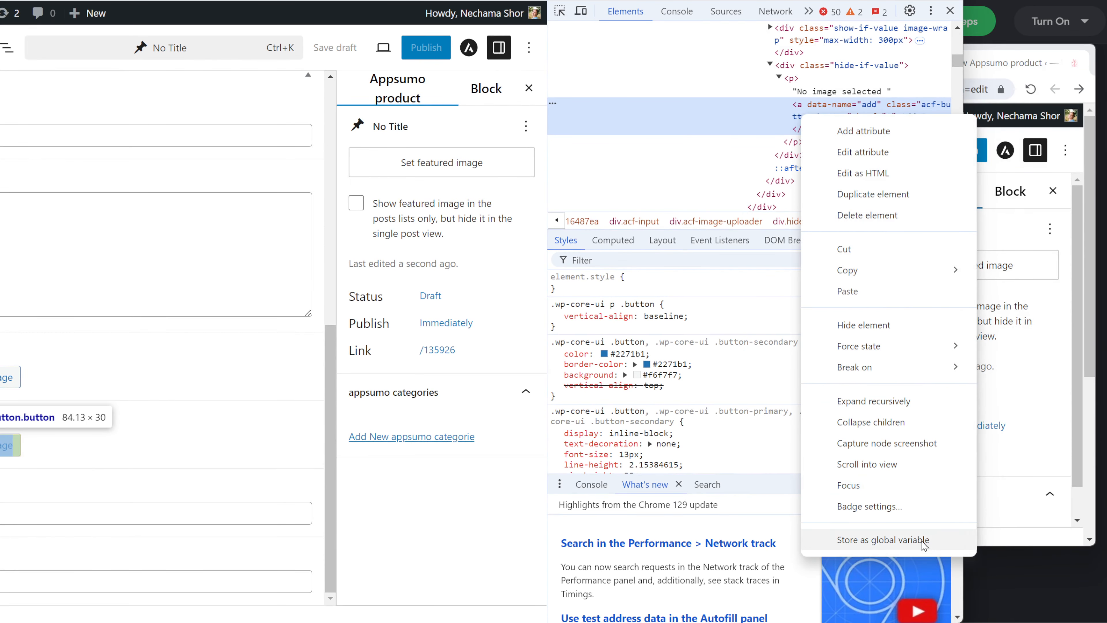
pyautogui.moveTo(909, 283)
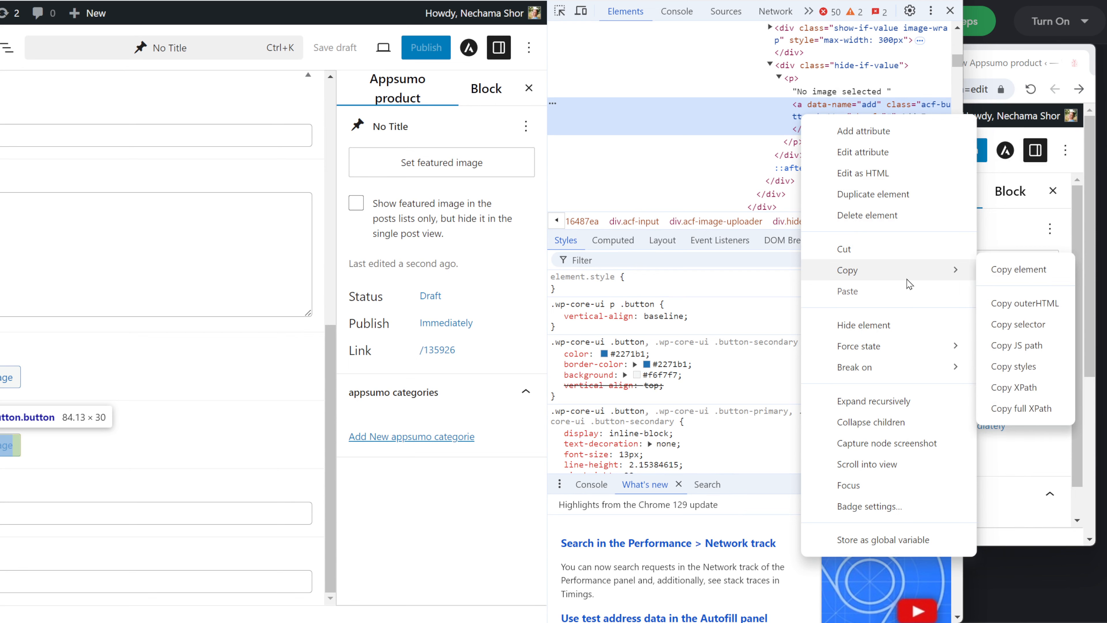
pyautogui.click(1035, 332)
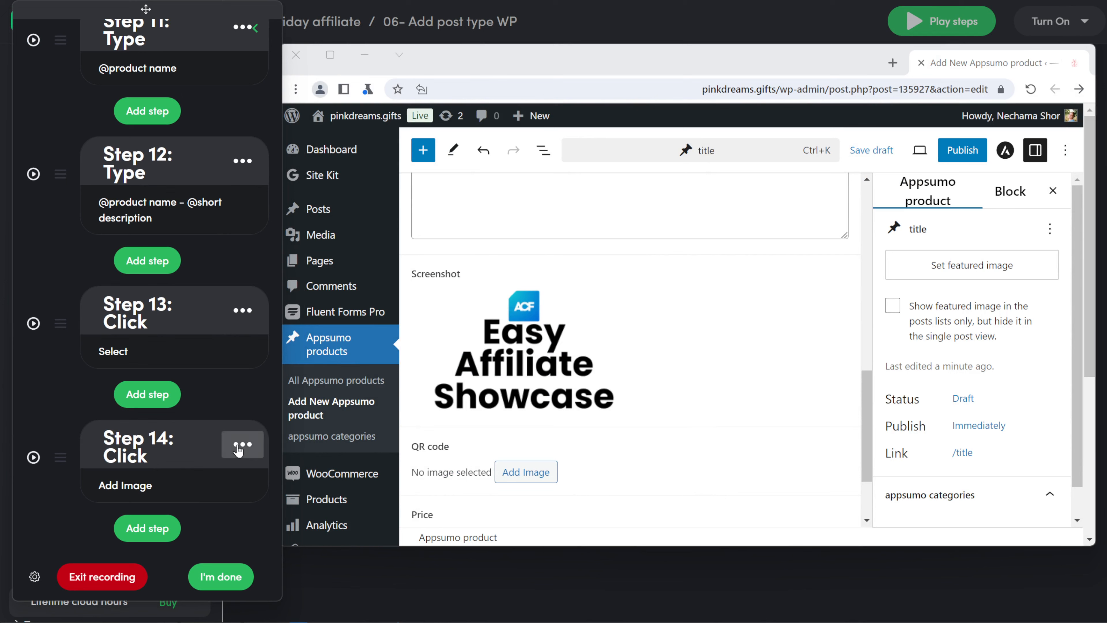
# - Replace Step 14's selectors with the copied CSS selector and test the Add Image click
pyautogui.click(238, 449)
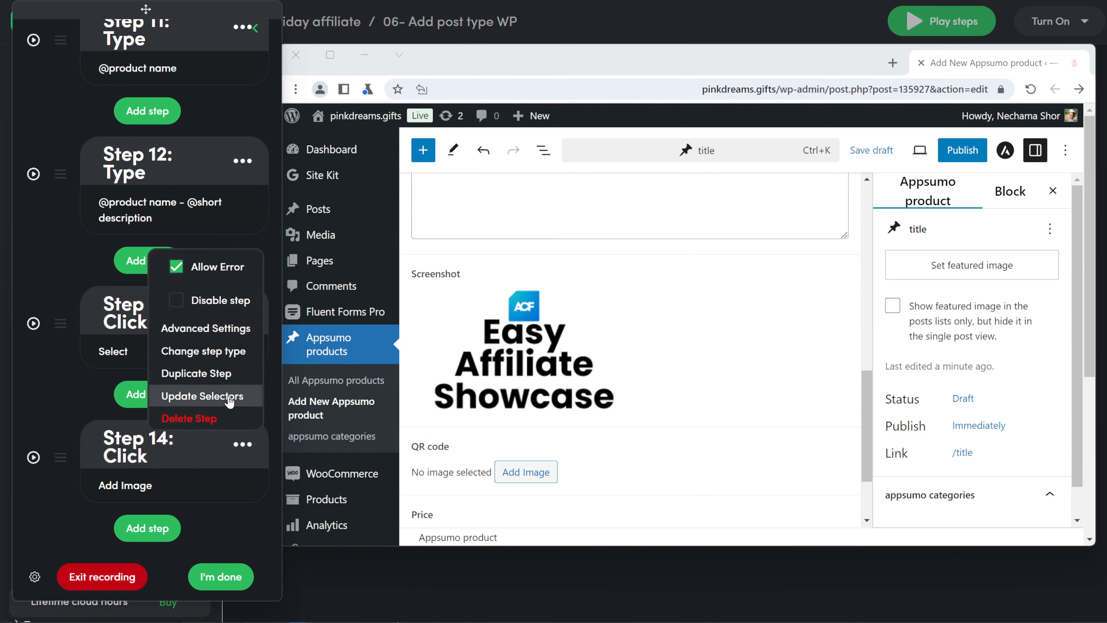
pyautogui.click(228, 397)
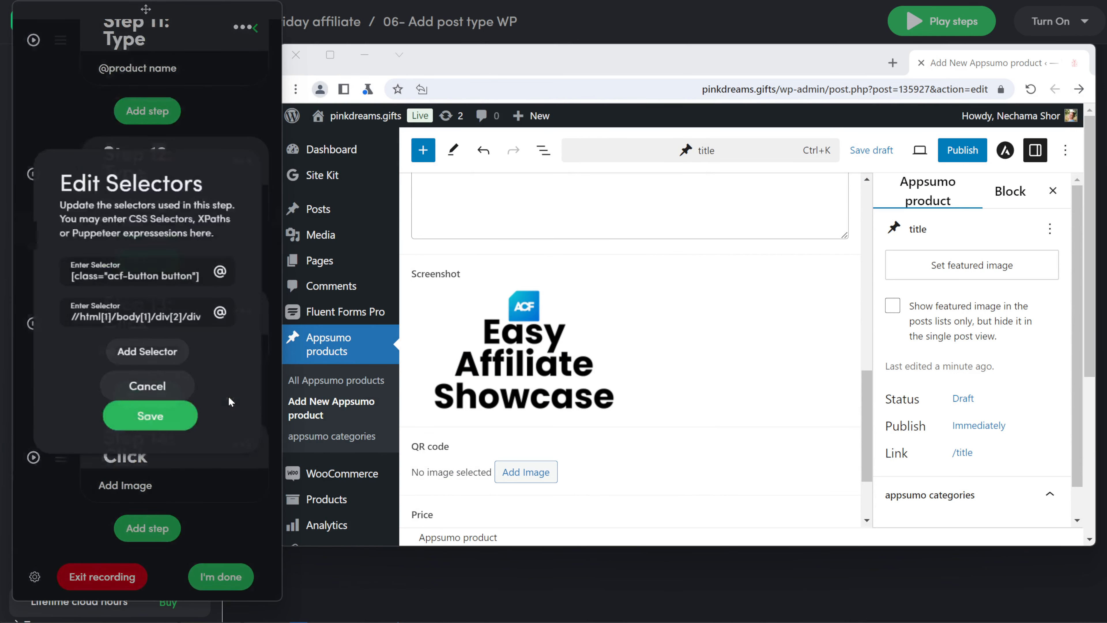
pyautogui.tripleClick(154, 313)
pyautogui.press('BackSpace')
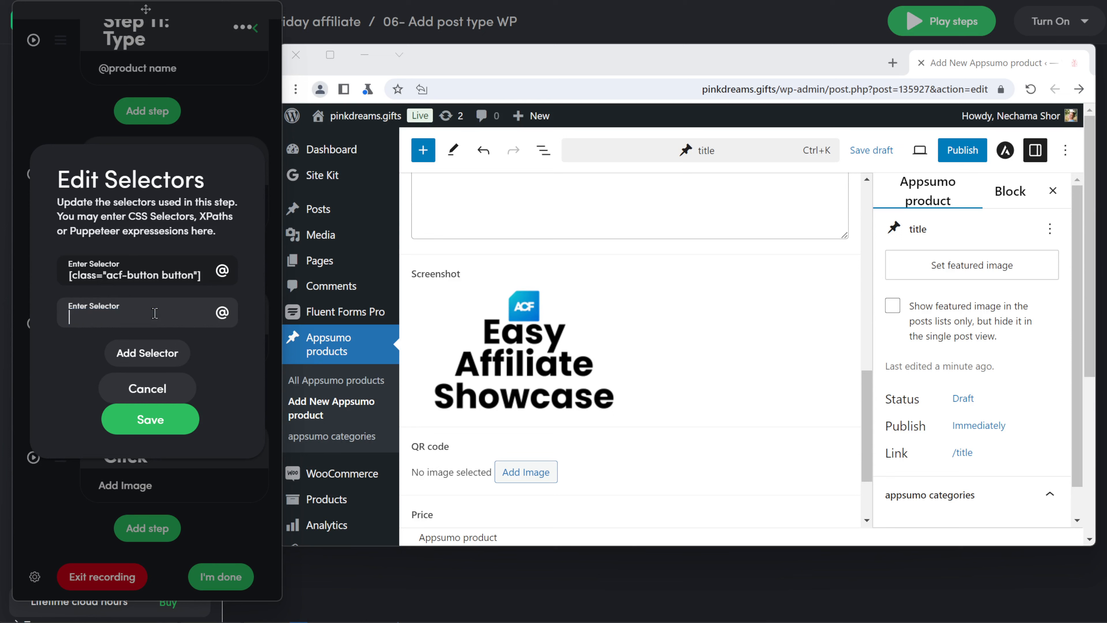
pyautogui.tripleClick(129, 277)
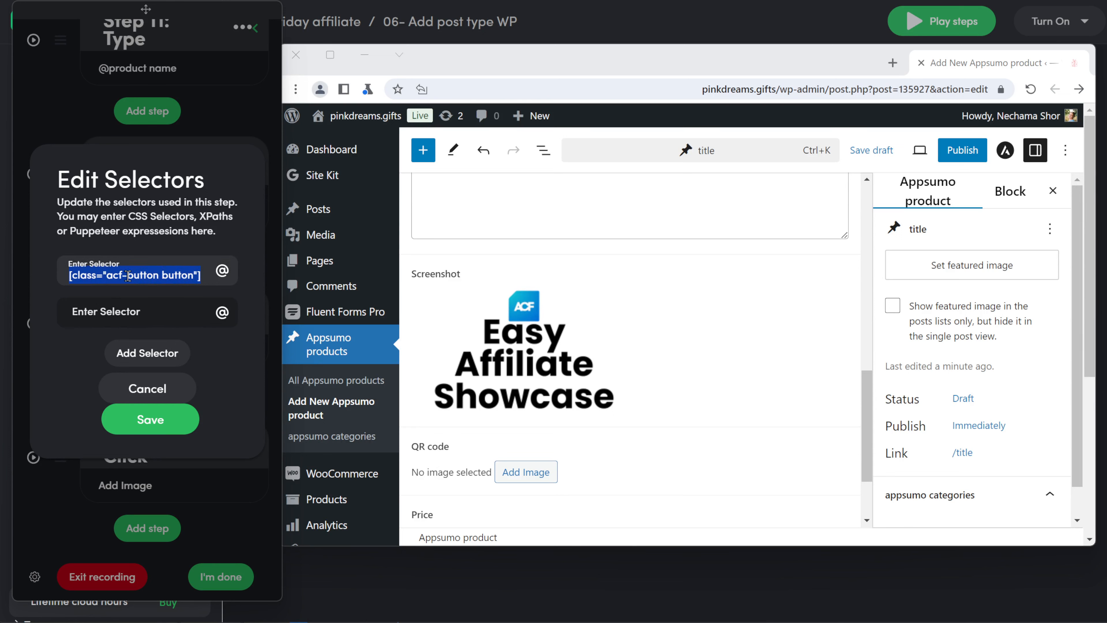
pyautogui.click(186, 303)
pyautogui.tripleClick(128, 276)
pyautogui.press('BackSpace')
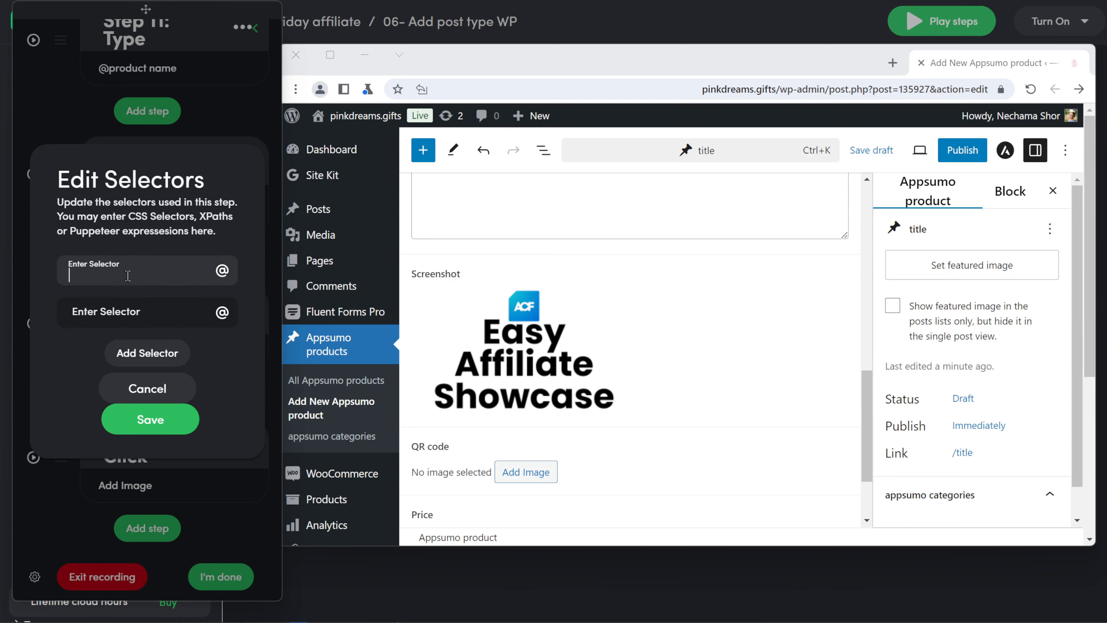
pyautogui.hotkey('ctrl', 'v')
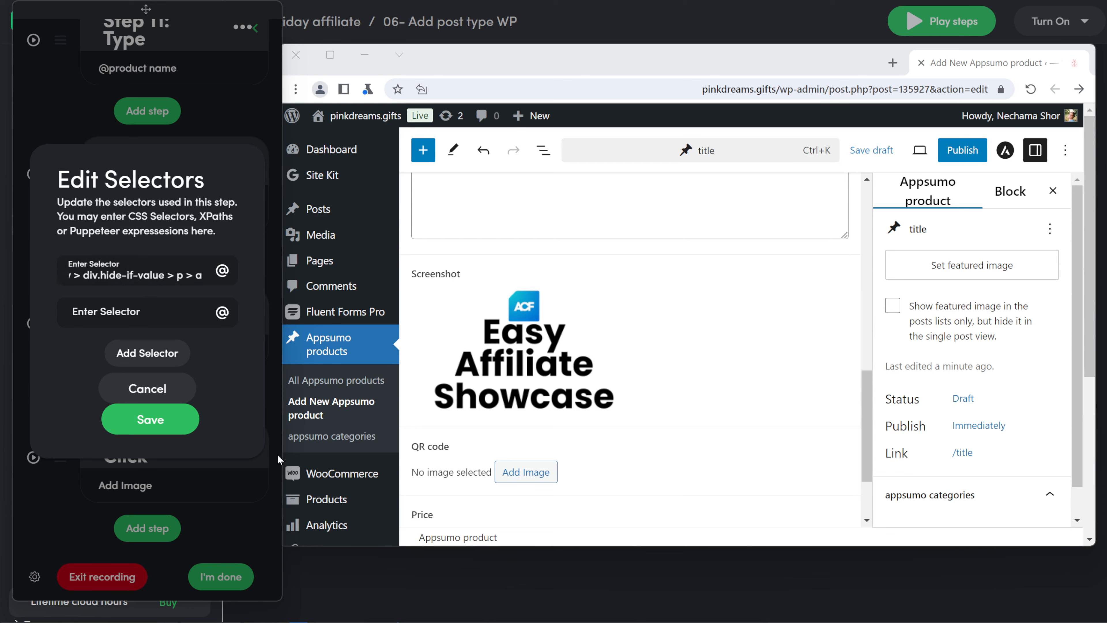
pyautogui.click(129, 421)
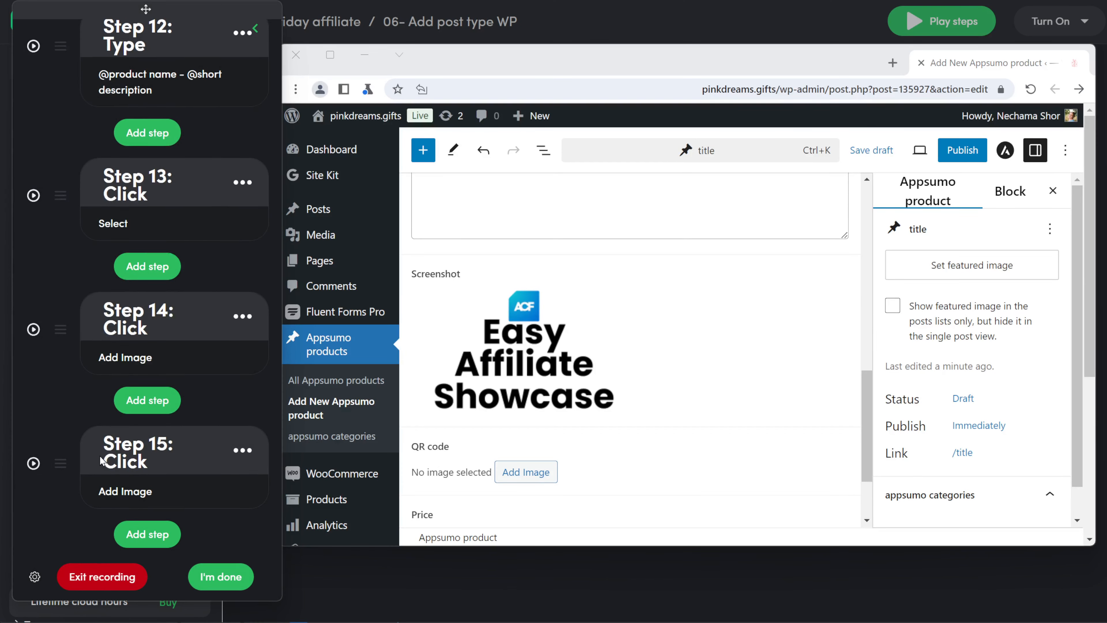
pyautogui.click(33, 457)
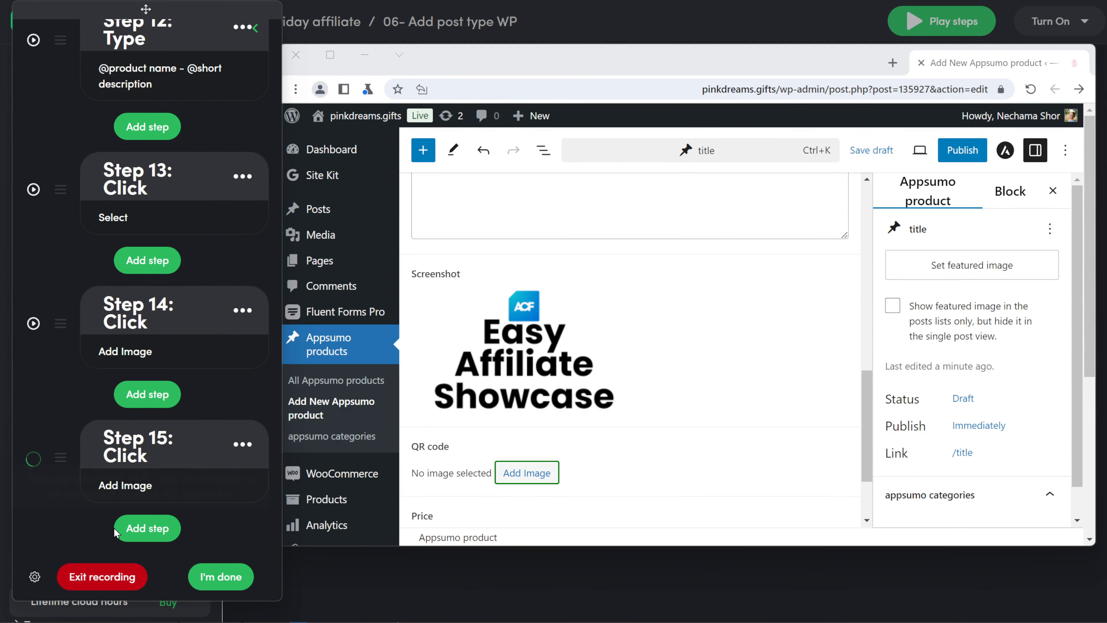
# - Add a click step on the image picker's Select Files button
pyautogui.click(154, 530)
pyautogui.click(341, 176)
pyautogui.click(668, 361)
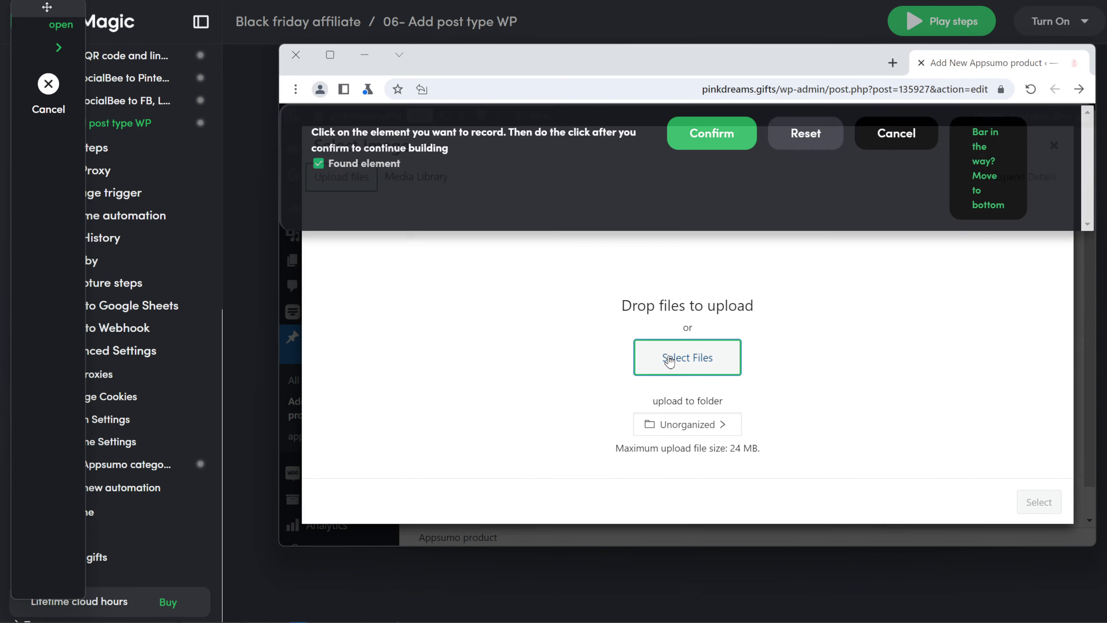
pyautogui.click(711, 134)
pyautogui.scroll(-20, 173, 393)
pyautogui.click(32, 455)
pyautogui.click(241, 441)
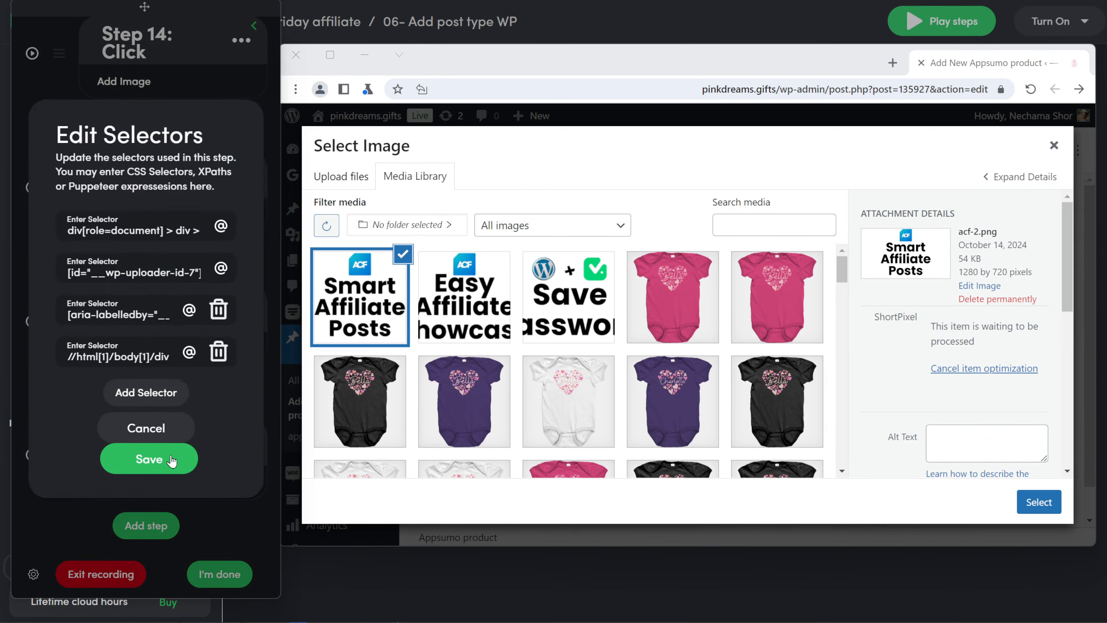
pyautogui.click(173, 462)
pyautogui.click(218, 276)
pyautogui.click(94, 525)
pyautogui.click(150, 355)
pyautogui.click(235, 287)
# - Add Step 20, a typing step targeting the Price field
pyautogui.scroll(-5, 62, 354)
pyautogui.click(62, 354)
pyautogui.click(149, 425)
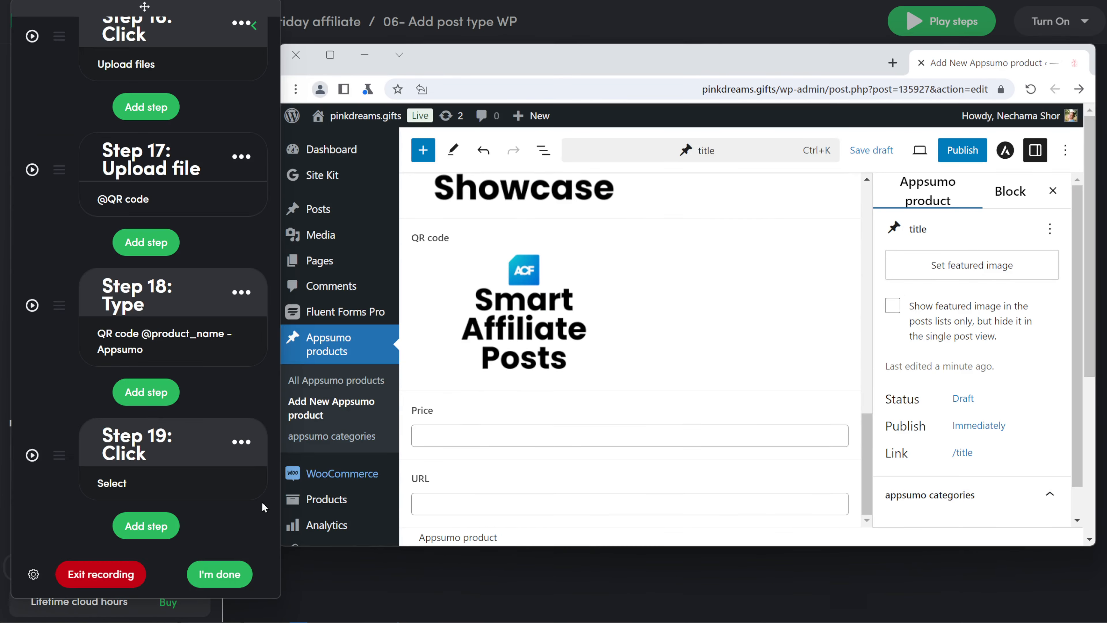
pyautogui.click(148, 525)
pyautogui.click(567, 437)
pyautogui.click(591, 133)
pyautogui.scroll(-20, 154, 457)
pyautogui.click(154, 472)
pyautogui.click(234, 217)
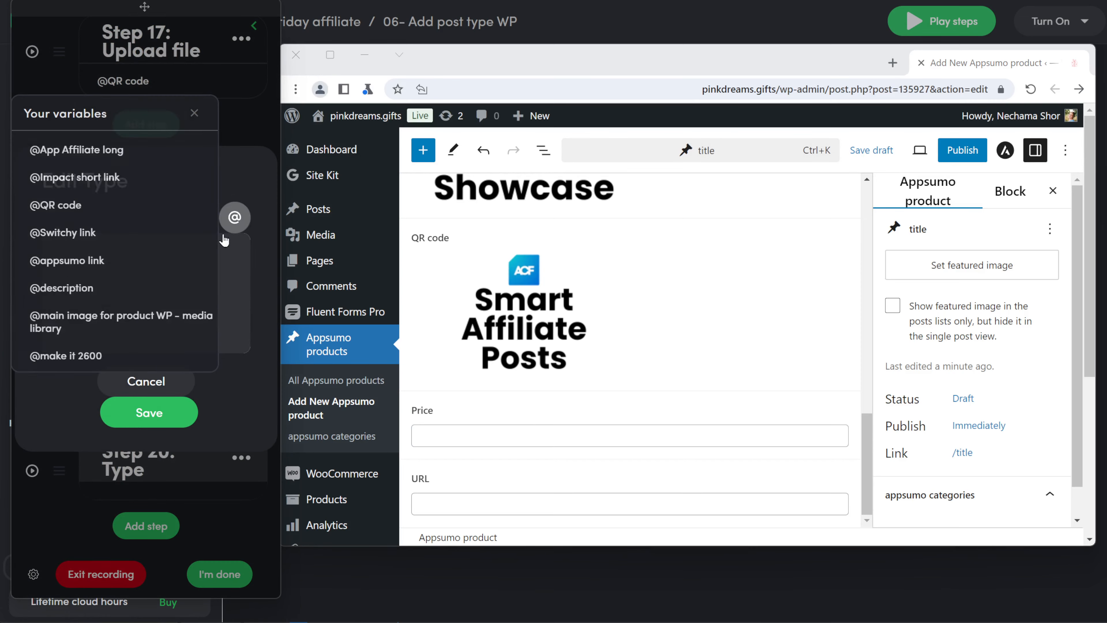
pyautogui.scroll(-10, 143, 304)
pyautogui.scroll(7, 118, 319)
pyautogui.click(119, 319)
pyautogui.click(149, 413)
pyautogui.click(146, 526)
pyautogui.click(116, 334)
pyautogui.click(524, 505)
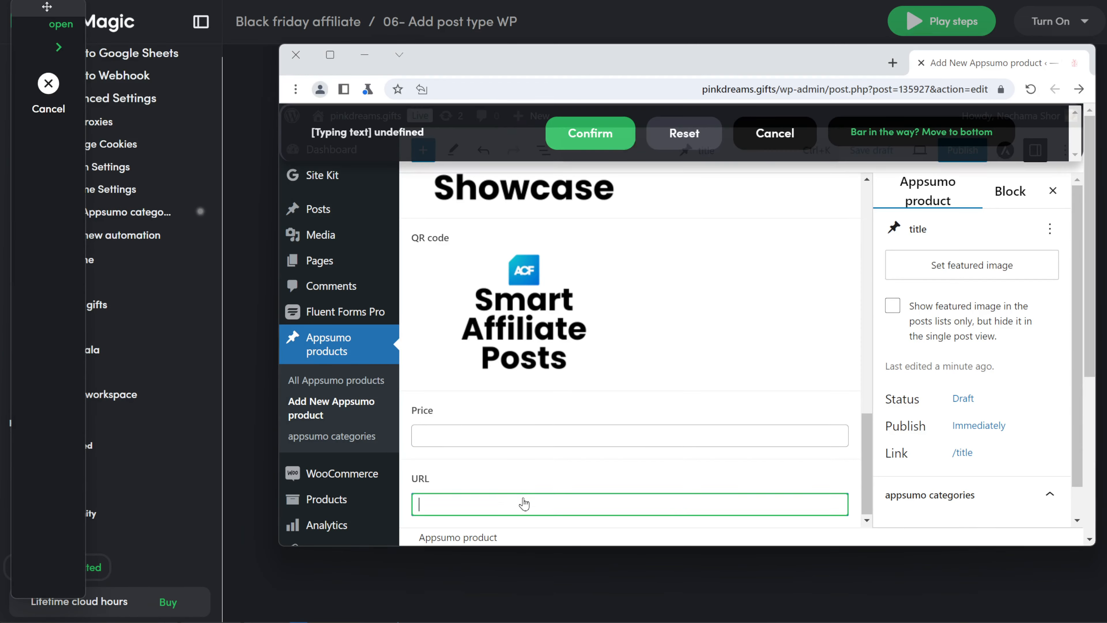
pyautogui.click(598, 133)
pyautogui.scroll(-20, 171, 437)
pyautogui.click(153, 471)
pyautogui.click(234, 217)
pyautogui.scroll(-5, 154, 306)
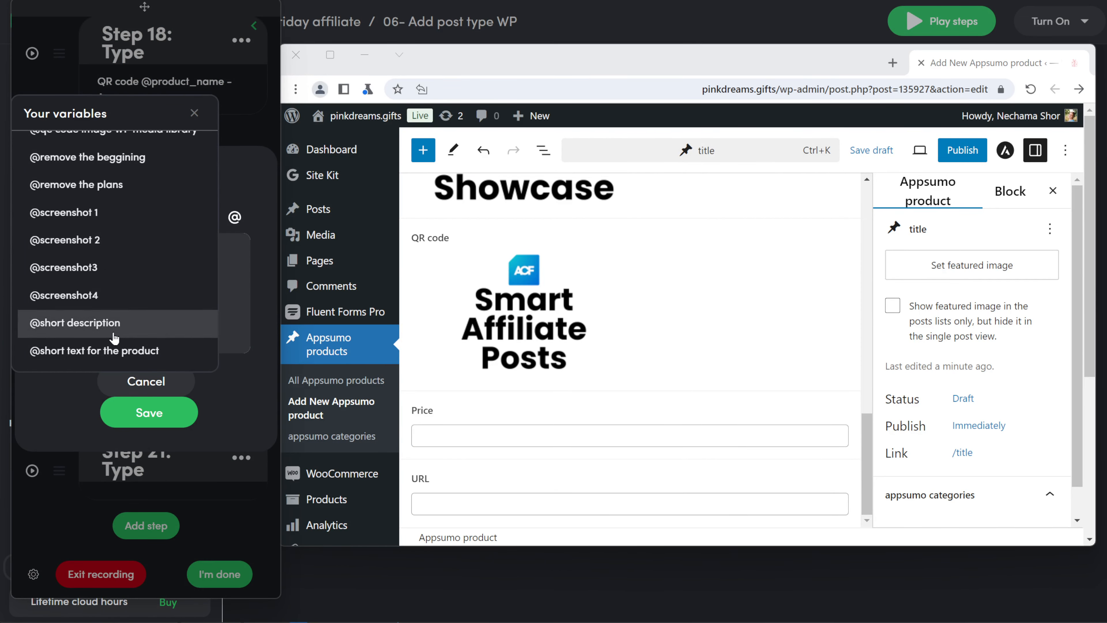
pyautogui.scroll(4, 154, 306)
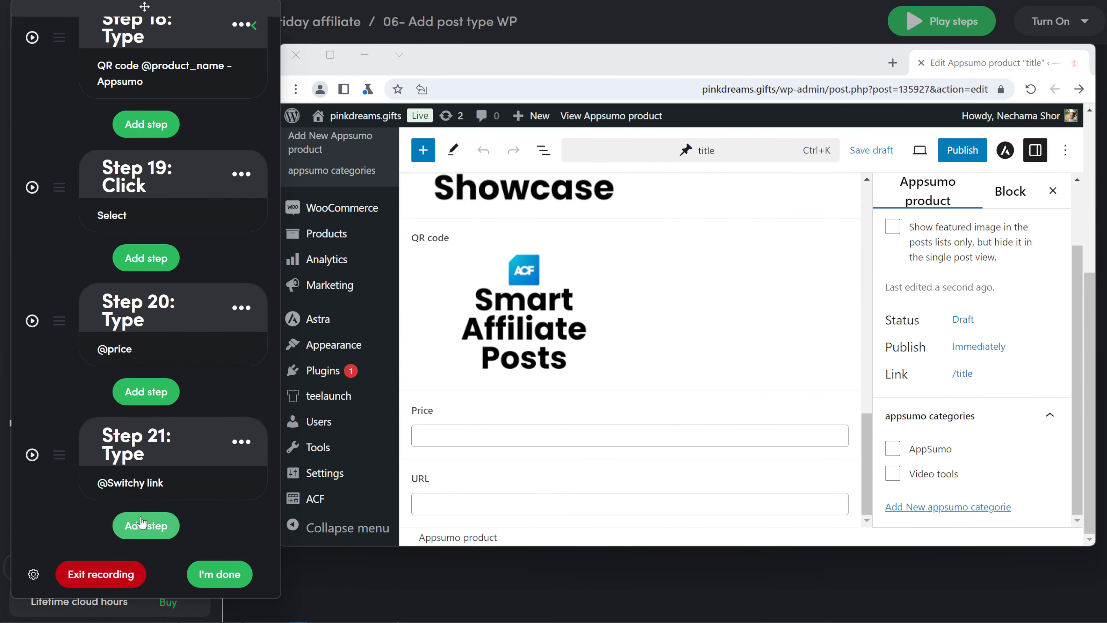
# - Add click steps for the AppSumo and Video tools category checkboxes
pyautogui.click(146, 526)
pyautogui.click(145, 285)
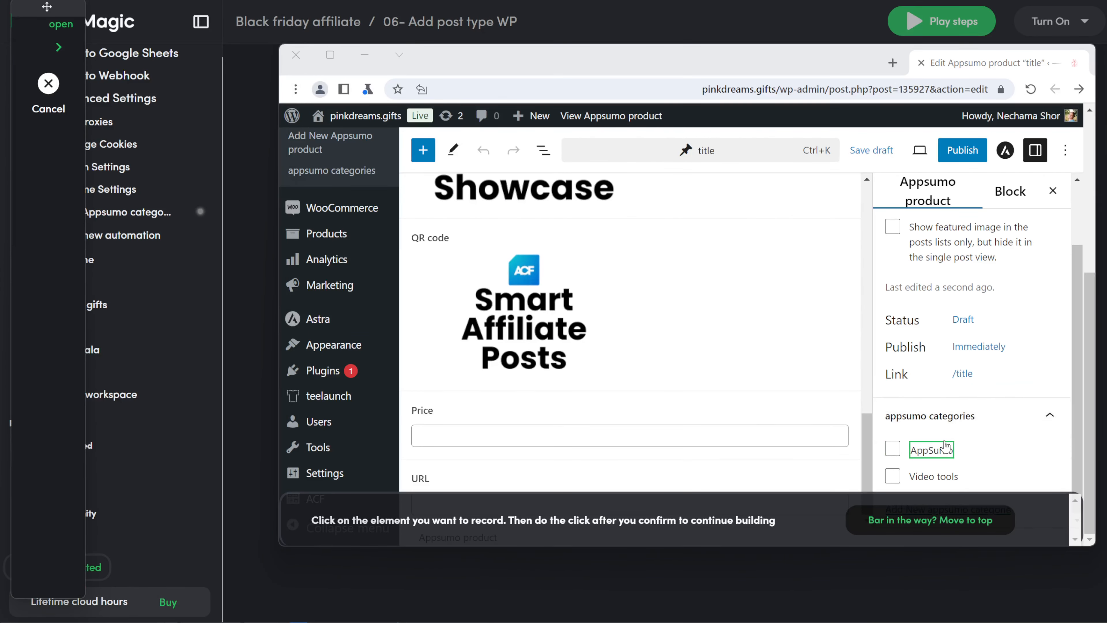
pyautogui.click(893, 452)
pyautogui.click(727, 441)
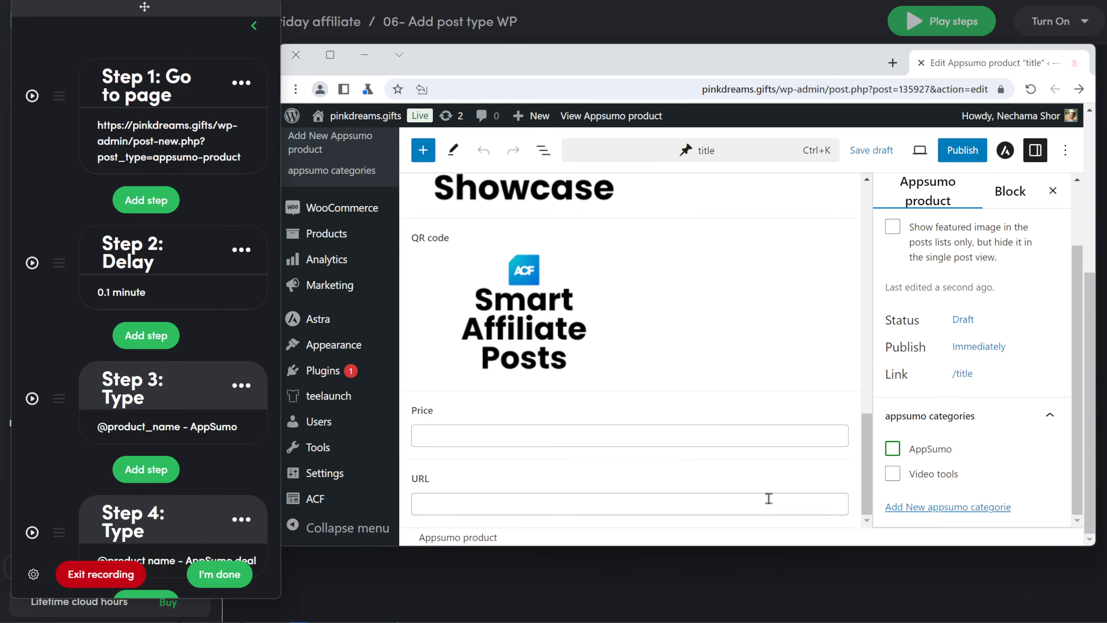
pyautogui.scroll(-5, 190, 426)
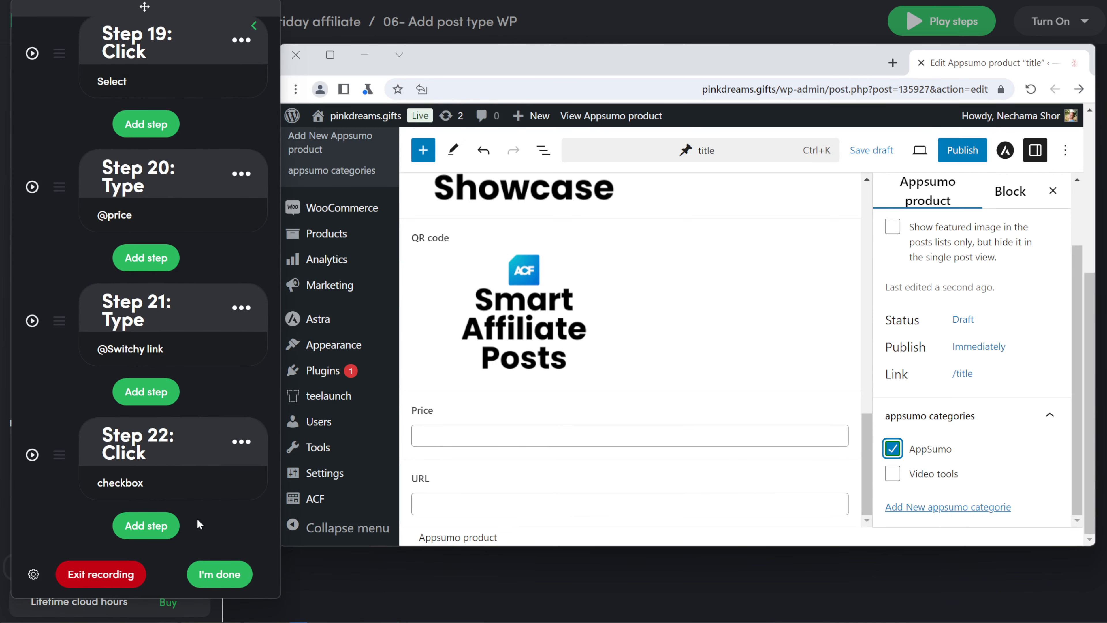
pyautogui.click(148, 525)
pyautogui.click(151, 274)
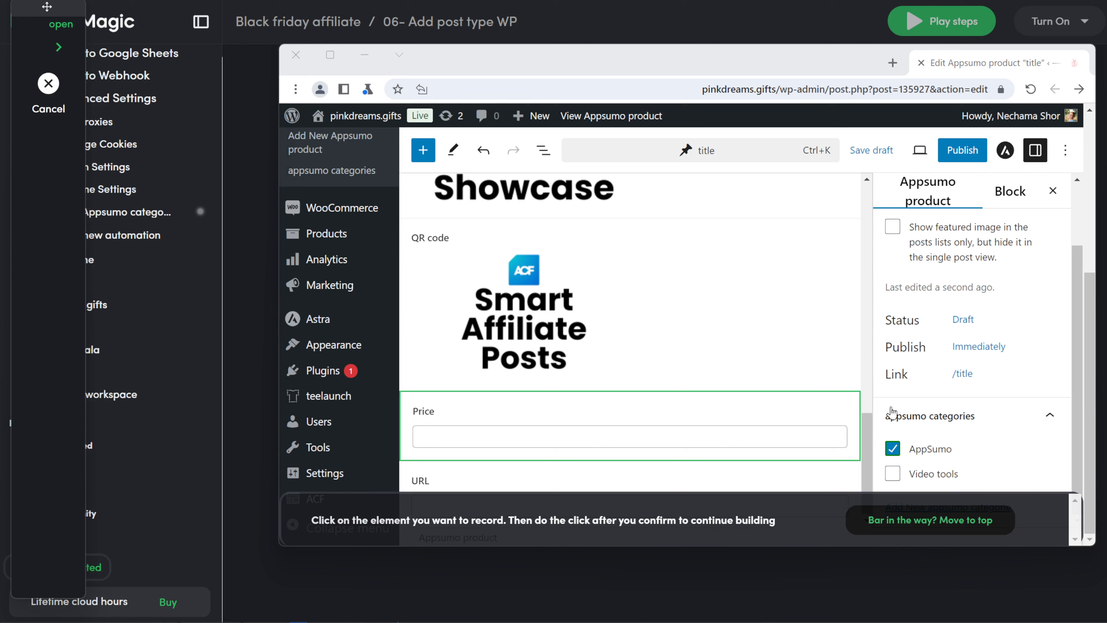
pyautogui.click(892, 474)
pyautogui.click(706, 433)
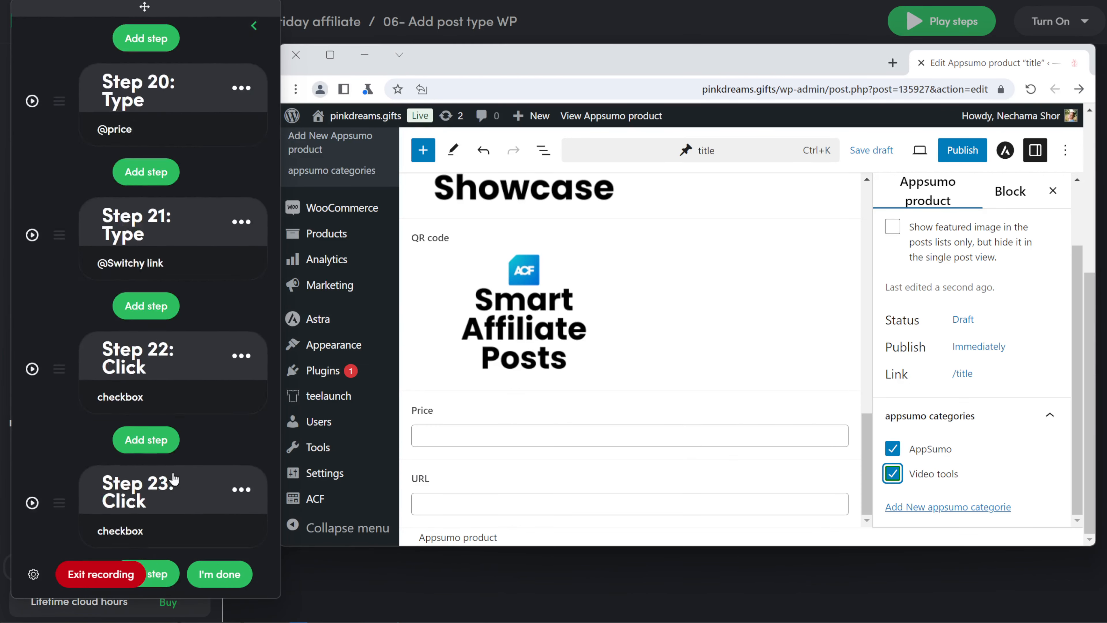
# - Disable Step 22 through its options menu, leaving Step 23 enabled
pyautogui.click(241, 441)
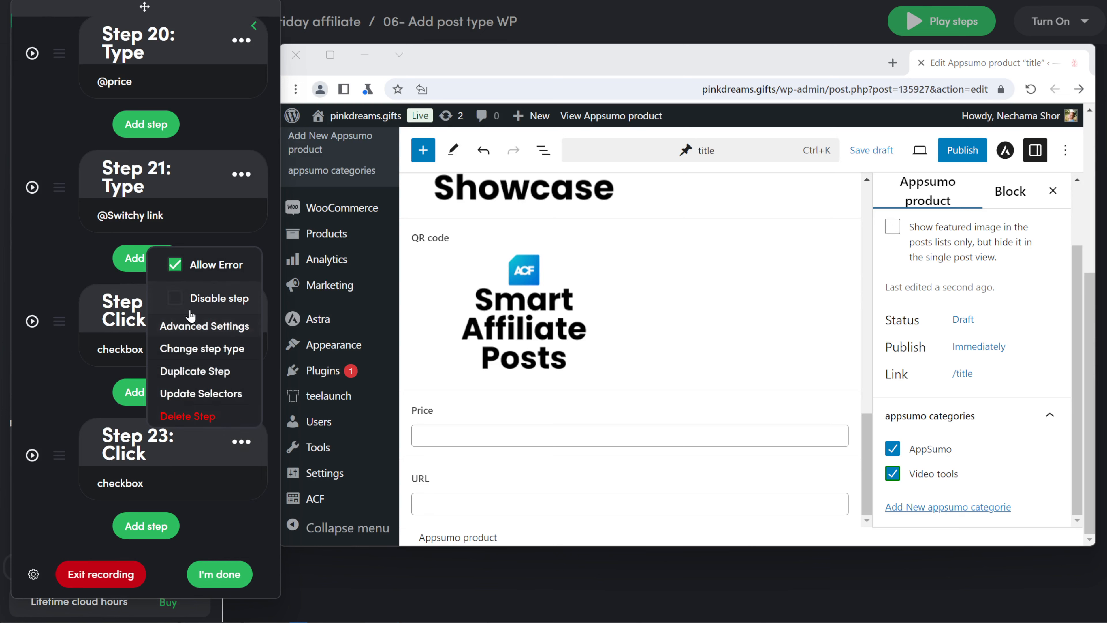
pyautogui.click(211, 307)
pyautogui.click(211, 308)
pyautogui.click(227, 522)
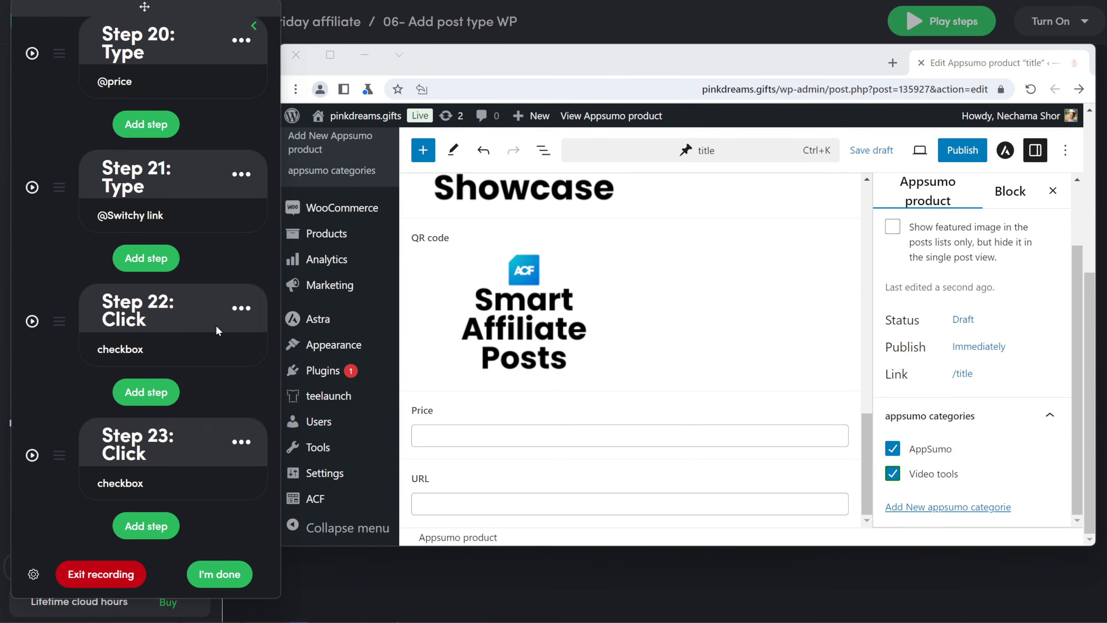
pyautogui.click(241, 309)
pyautogui.click(211, 374)
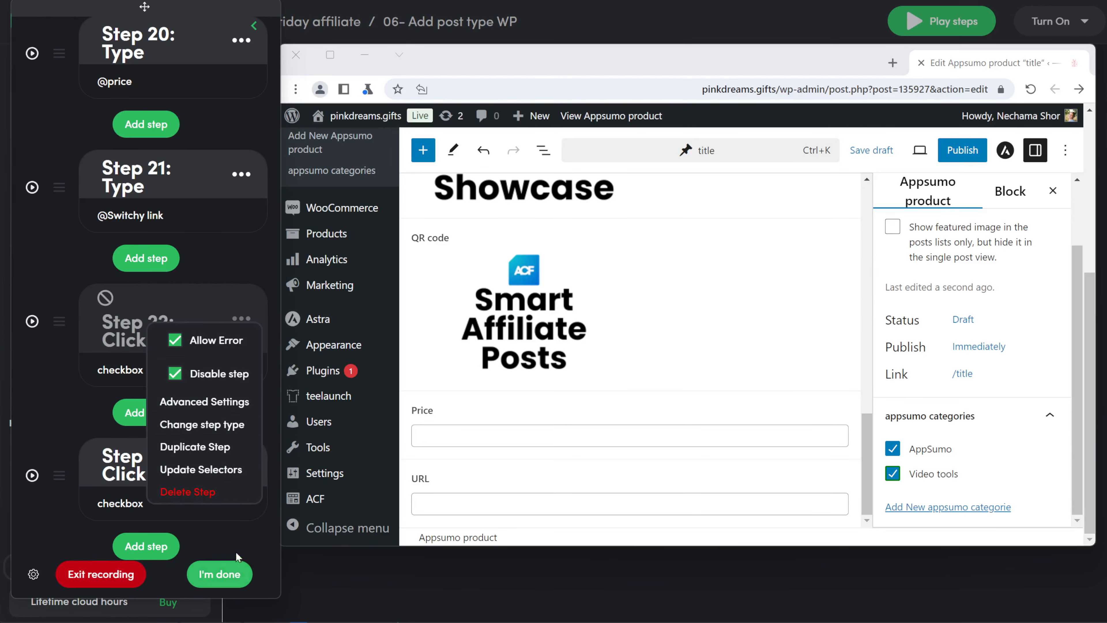
pyautogui.click(228, 527)
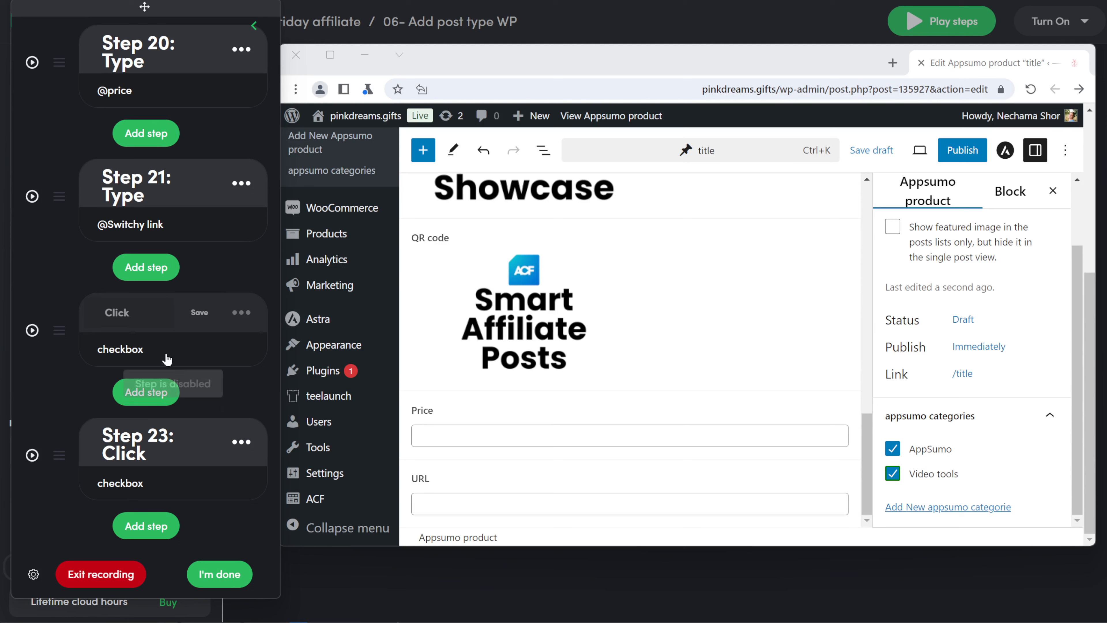
# - Rename Step 22 to 'Appsumo category' and Step 23 to 'video tools category'
pyautogui.click(142, 320)
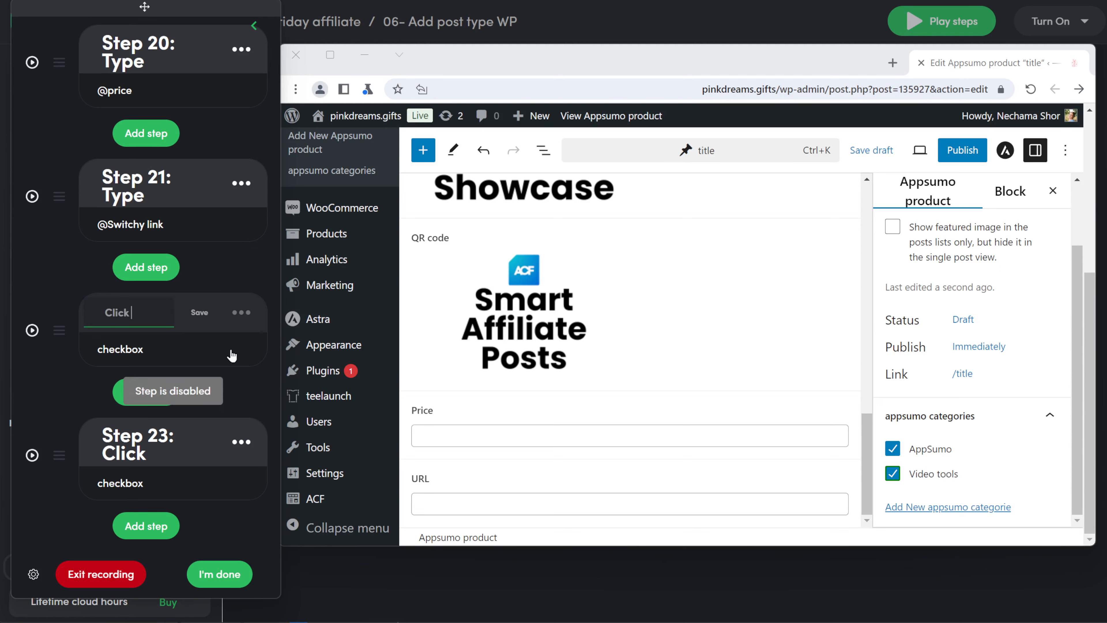
pyautogui.write('Appsumo cate')
pyautogui.write('gory')
pyautogui.click(199, 312)
pyautogui.click(153, 522)
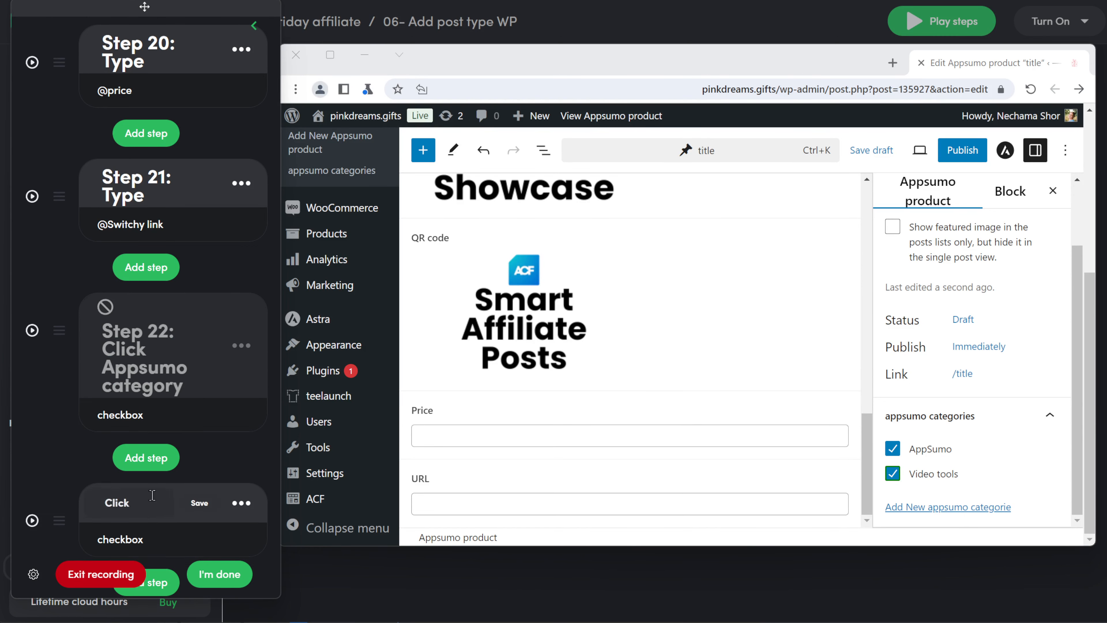
pyautogui.click(140, 510)
pyautogui.write('video tools category')
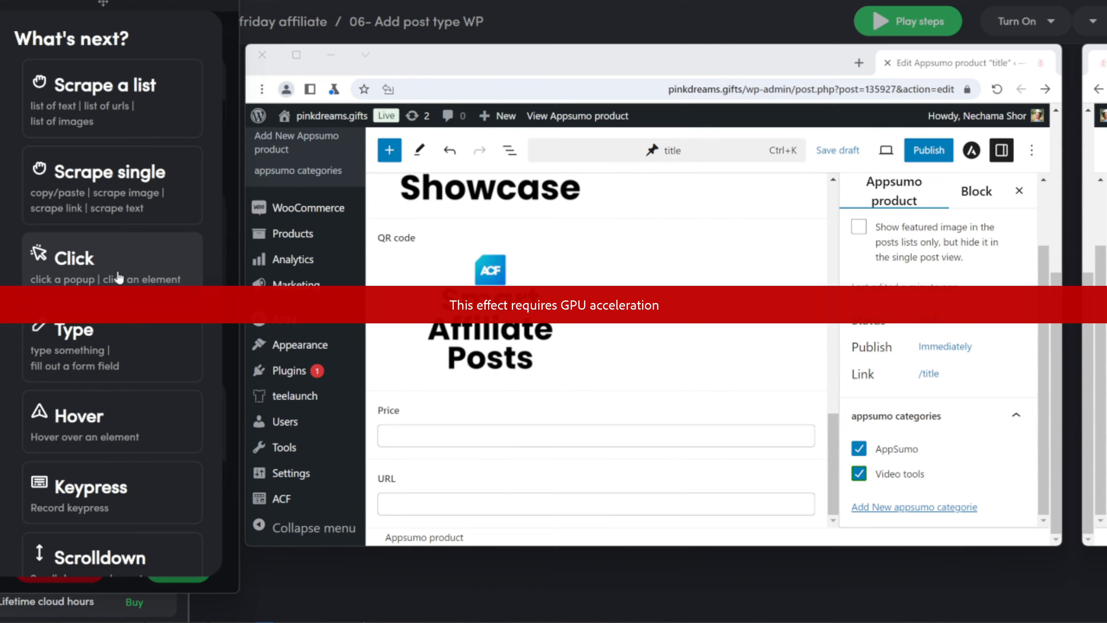
# - Record Step 24 clicking the post's Publish button
pyautogui.click(66, 251)
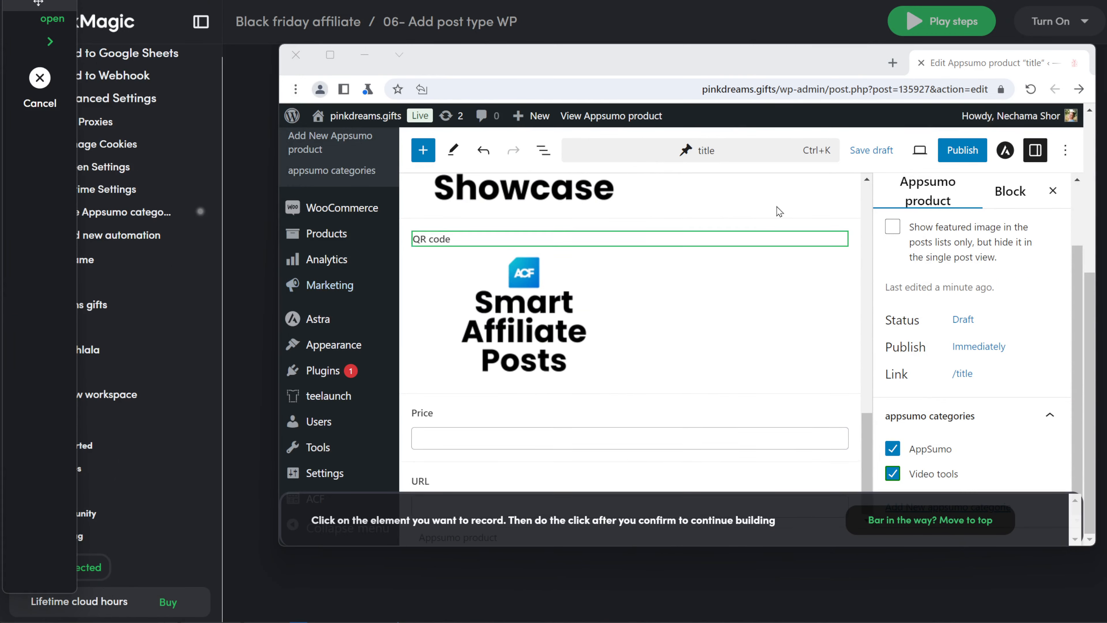
pyautogui.click(961, 150)
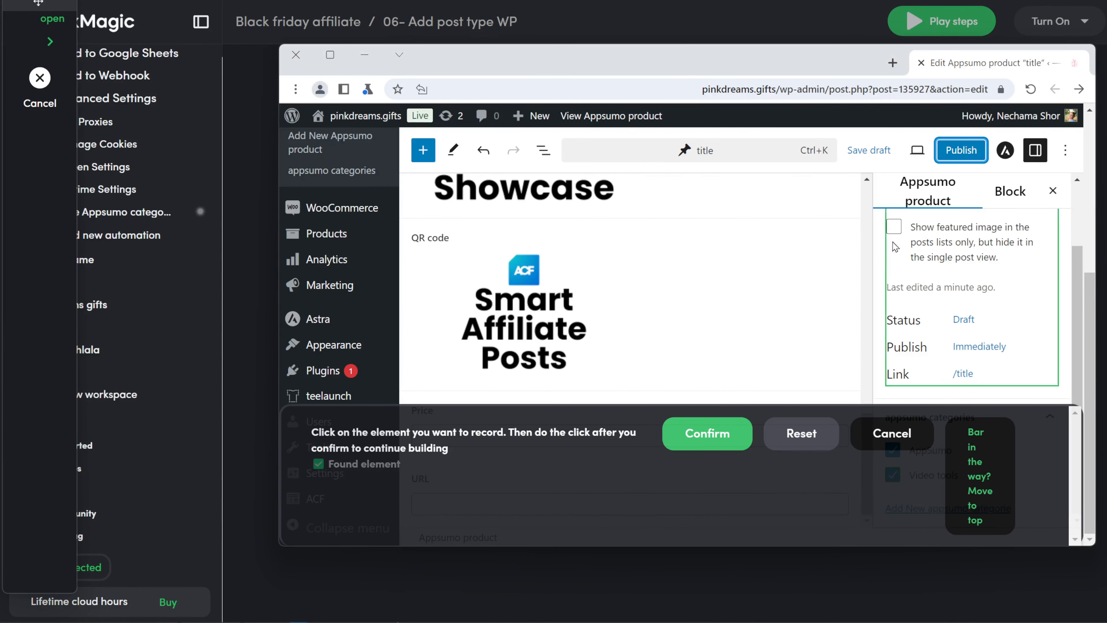
pyautogui.click(707, 433)
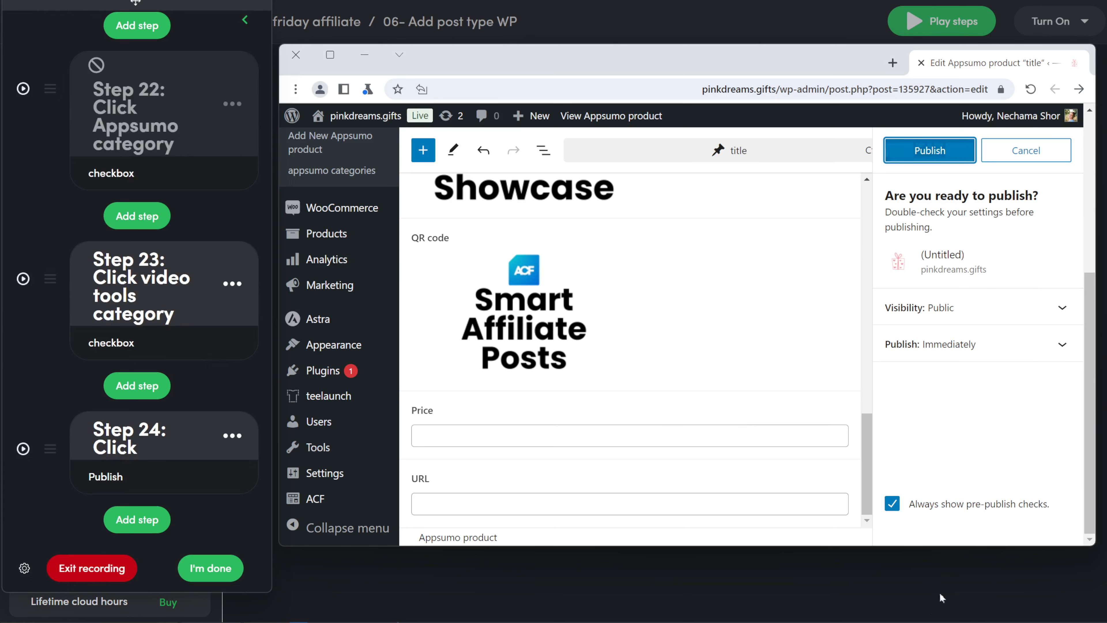
# - Turn off 'Always show pre-publish checks' and delete the extra Step 25
pyautogui.click(893, 506)
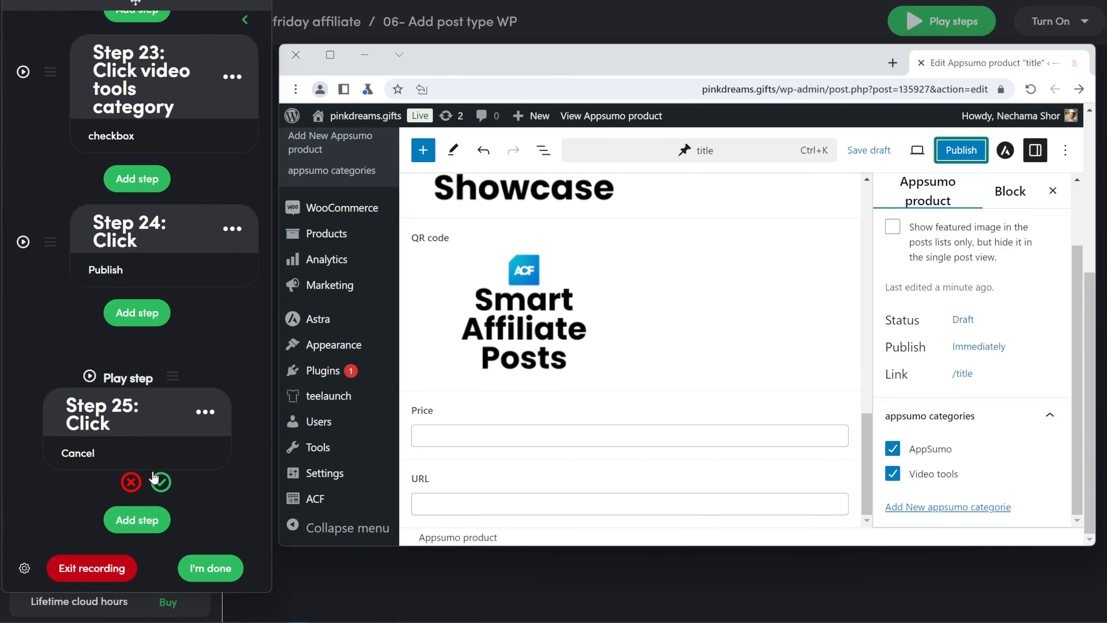
pyautogui.click(131, 482)
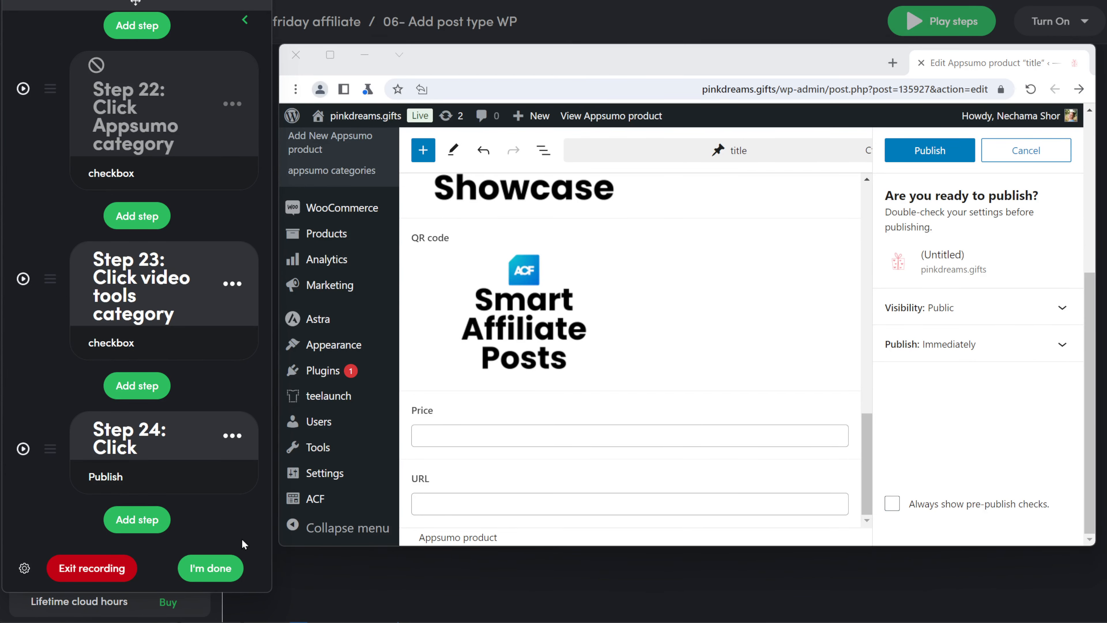
pyautogui.click(144, 520)
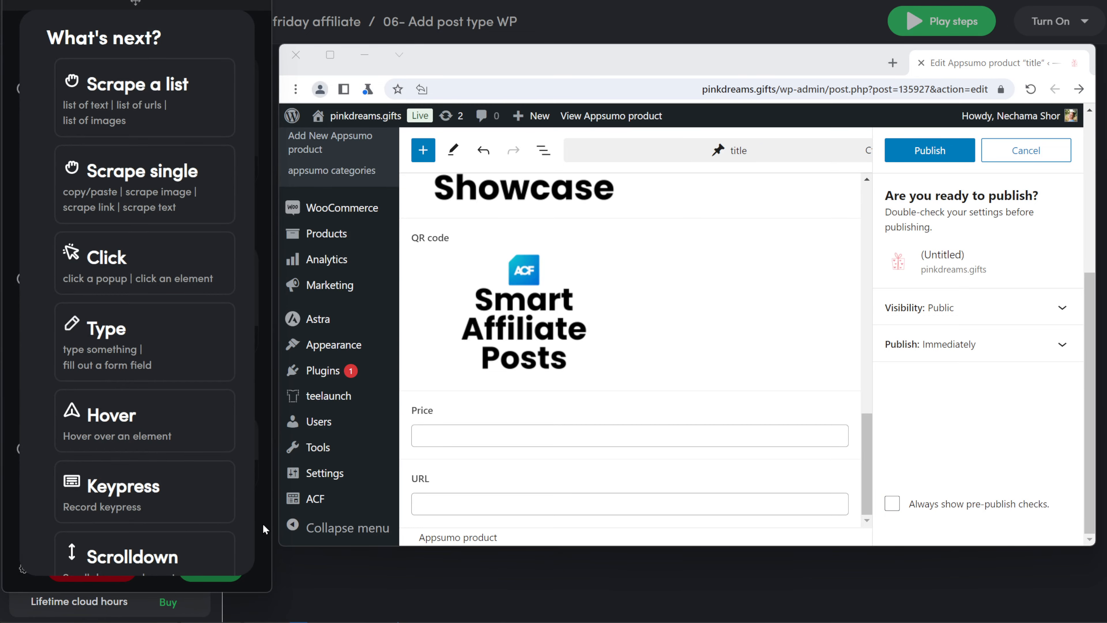
# - Dismiss the pre-publish panel, arrange the browser window and open the running test's Run Details
pyautogui.click(1043, 165)
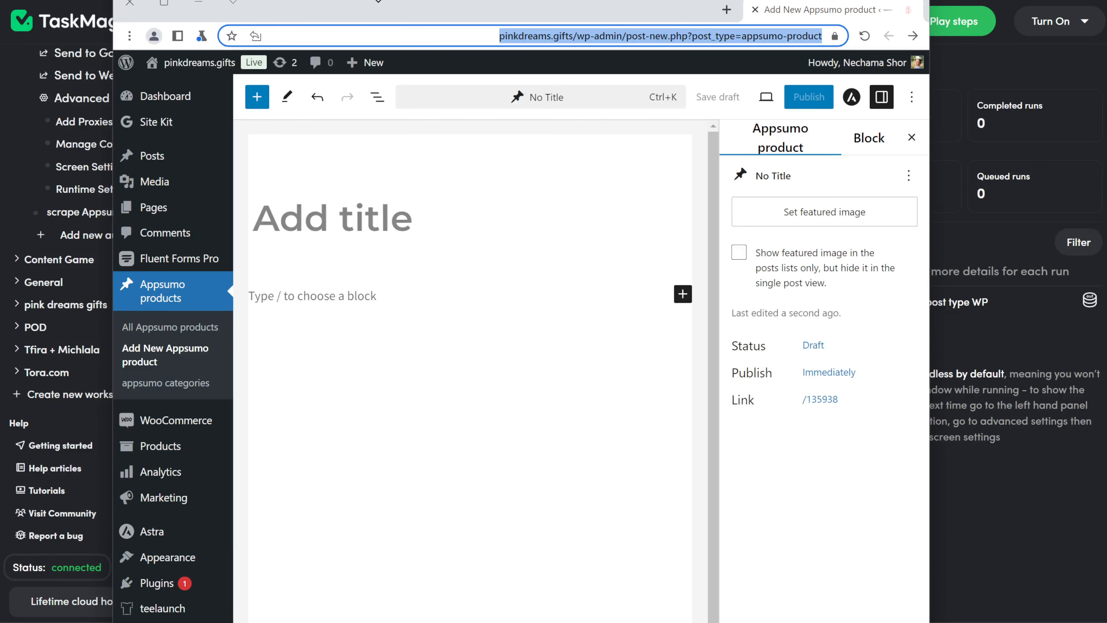
pyautogui.moveTo(375, 0)
pyautogui.mouseDown()
pyautogui.moveTo(432, 567)
pyautogui.moveTo(352, 116)
pyautogui.moveTo(384, 98)
pyautogui.mouseUp()
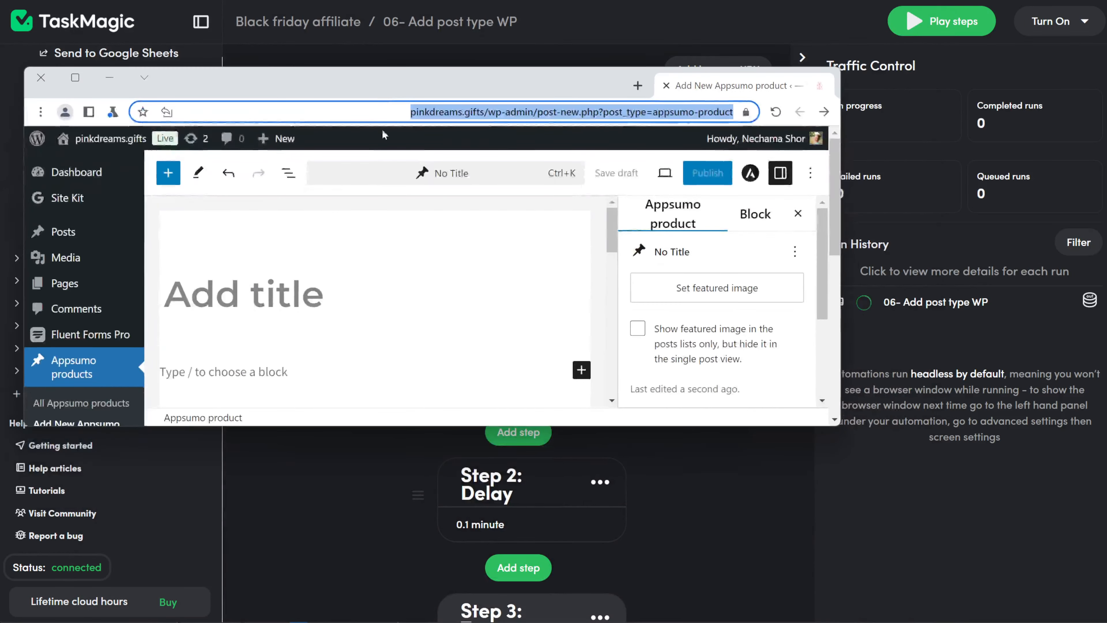
pyautogui.moveTo(476, 426); pyautogui.dragTo(476, 567)
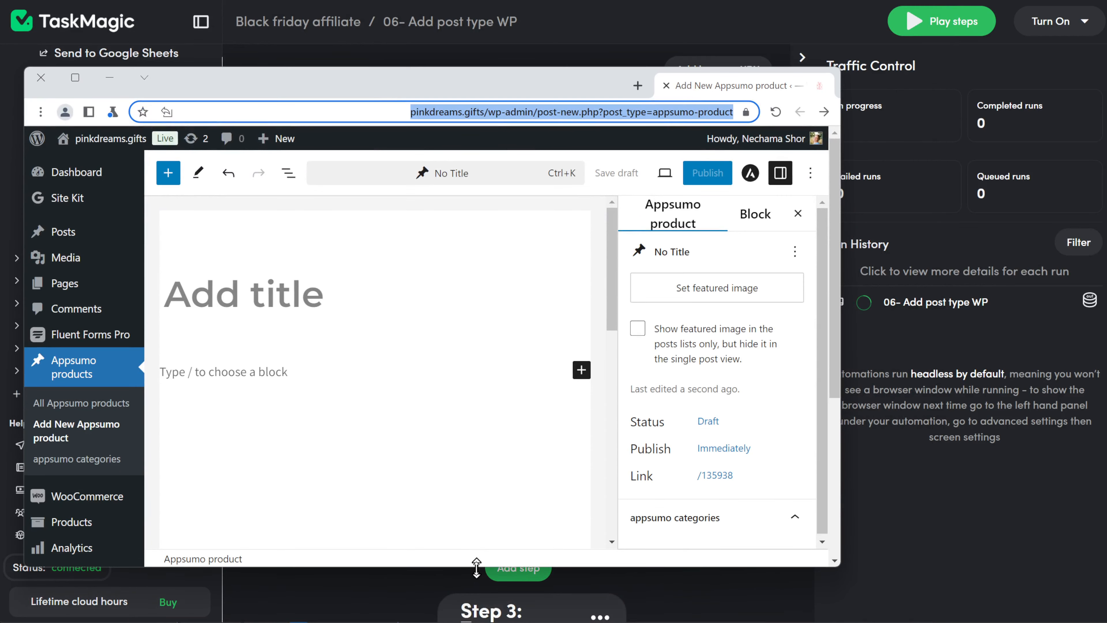
pyautogui.moveTo(470, 89); pyautogui.dragTo(453, 49)
pyautogui.click(906, 303)
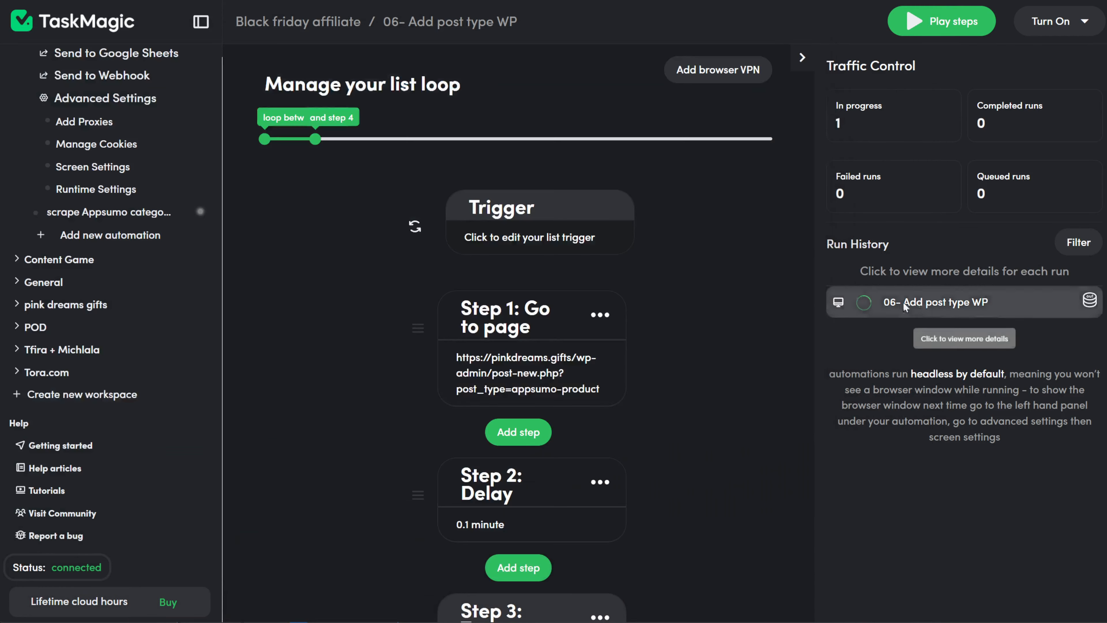
pyautogui.hotkey('alt', 'Tab')
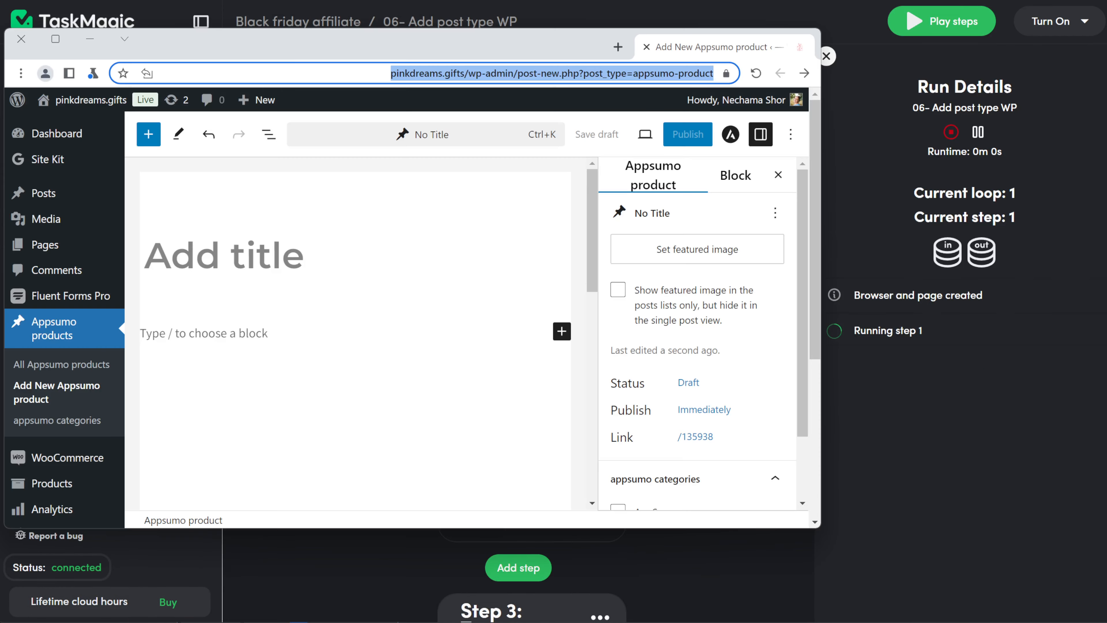
pyautogui.click(828, 250)
pyautogui.click(608, 621)
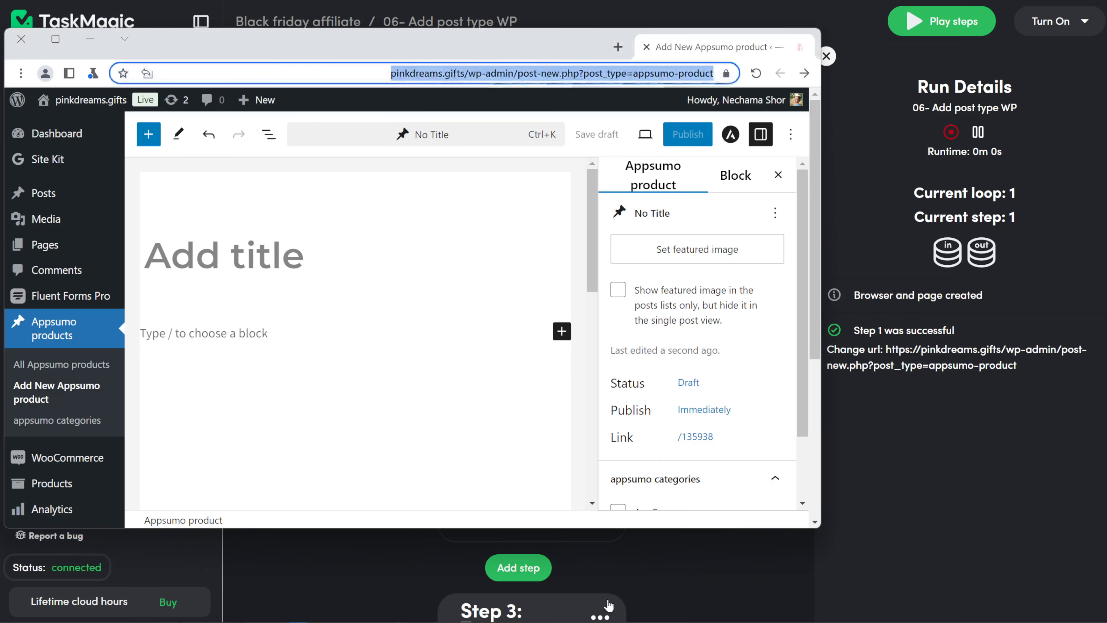
pyautogui.moveTo(822, 393); pyautogui.dragTo(798, 392)
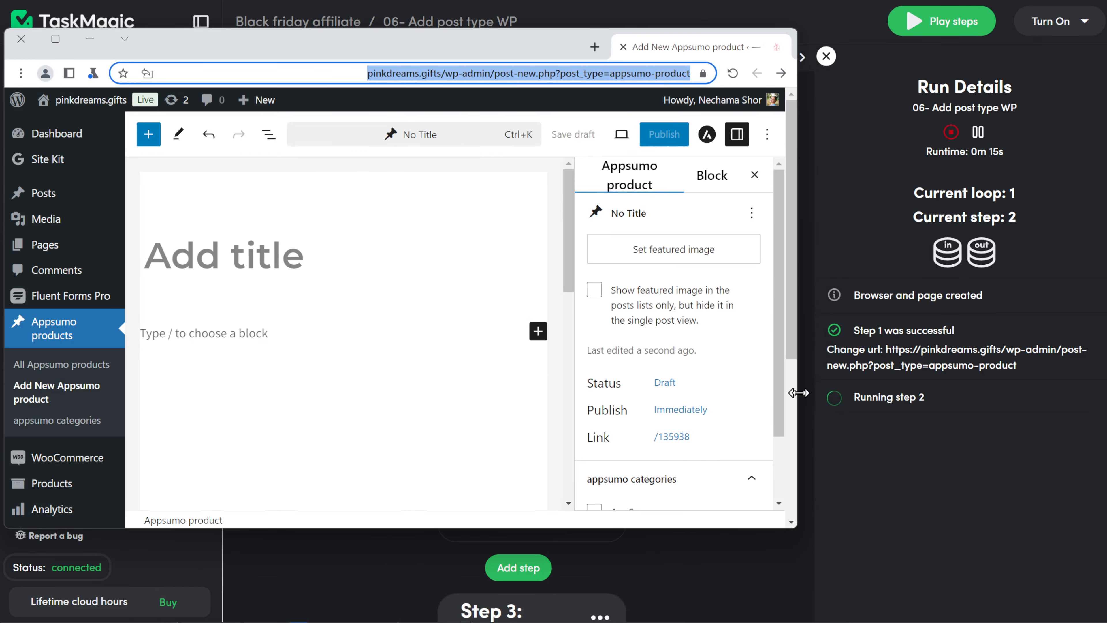
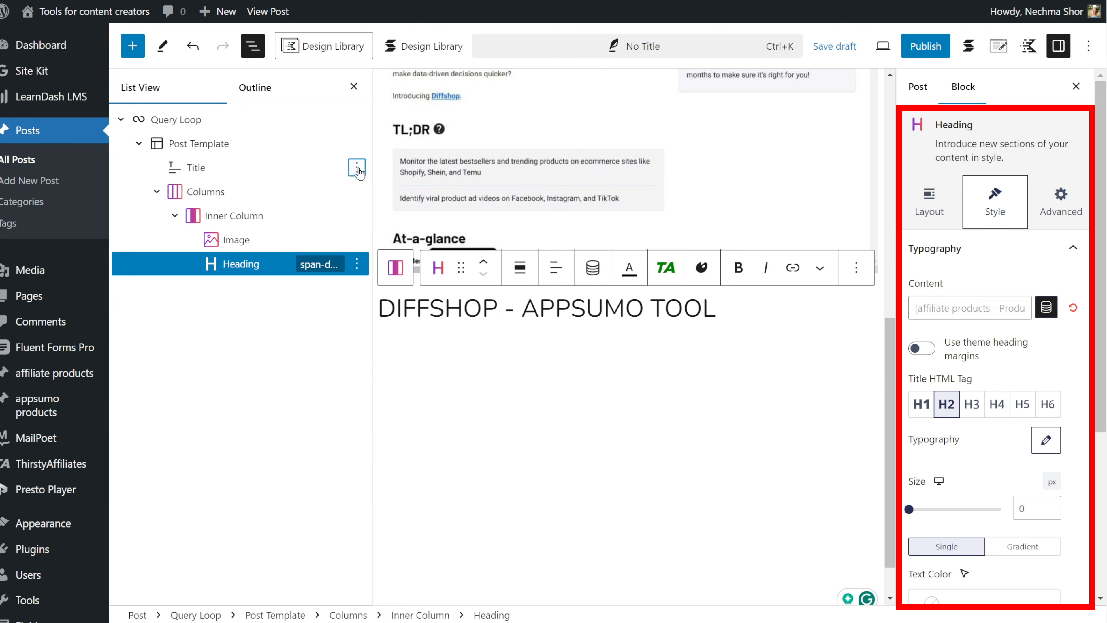
# - Delete the Title block and place a new Text block in the inner column
pyautogui.click(357, 167)
pyautogui.click(367, 564)
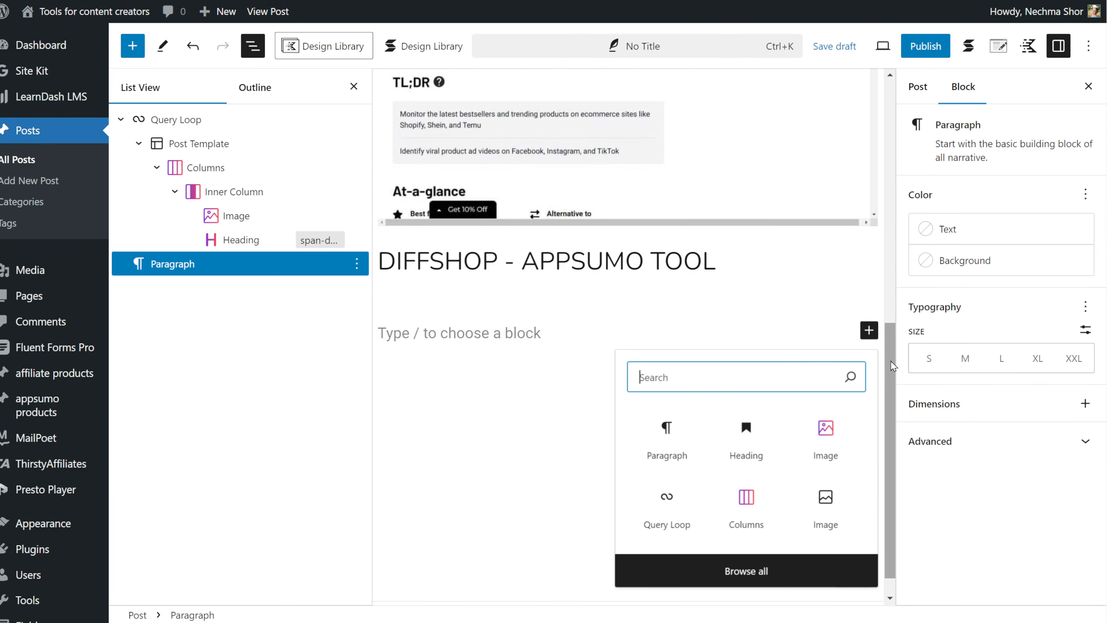
pyautogui.write('text')
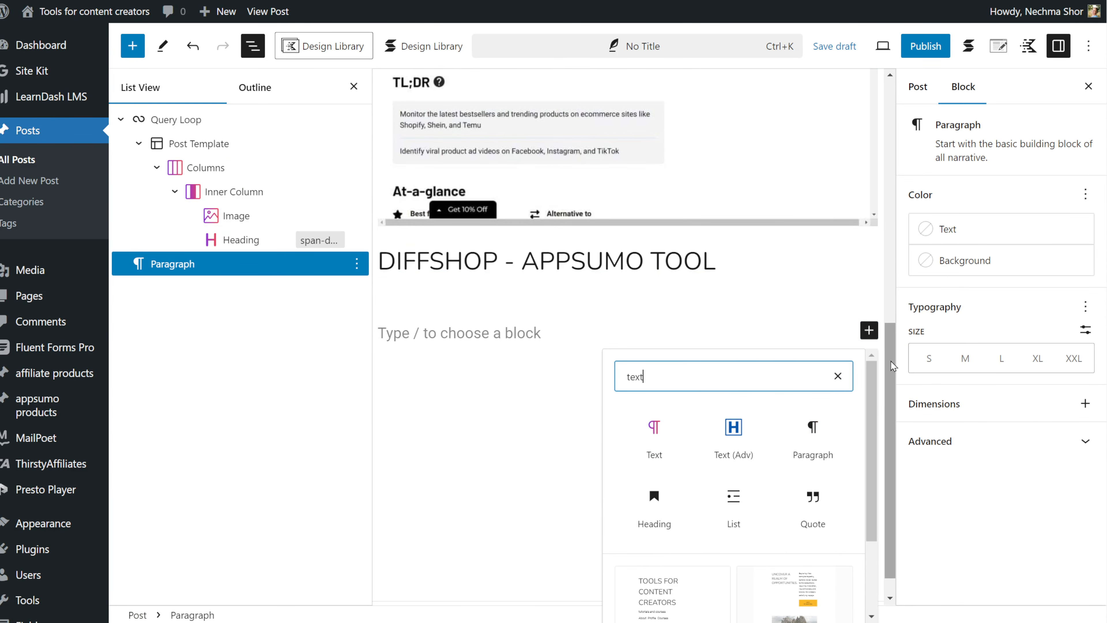
pyautogui.click(654, 438)
pyautogui.moveTo(170, 264); pyautogui.dragTo(237, 255)
# - Bind the text block to the dynamic Product short description field
pyautogui.click(1050, 307)
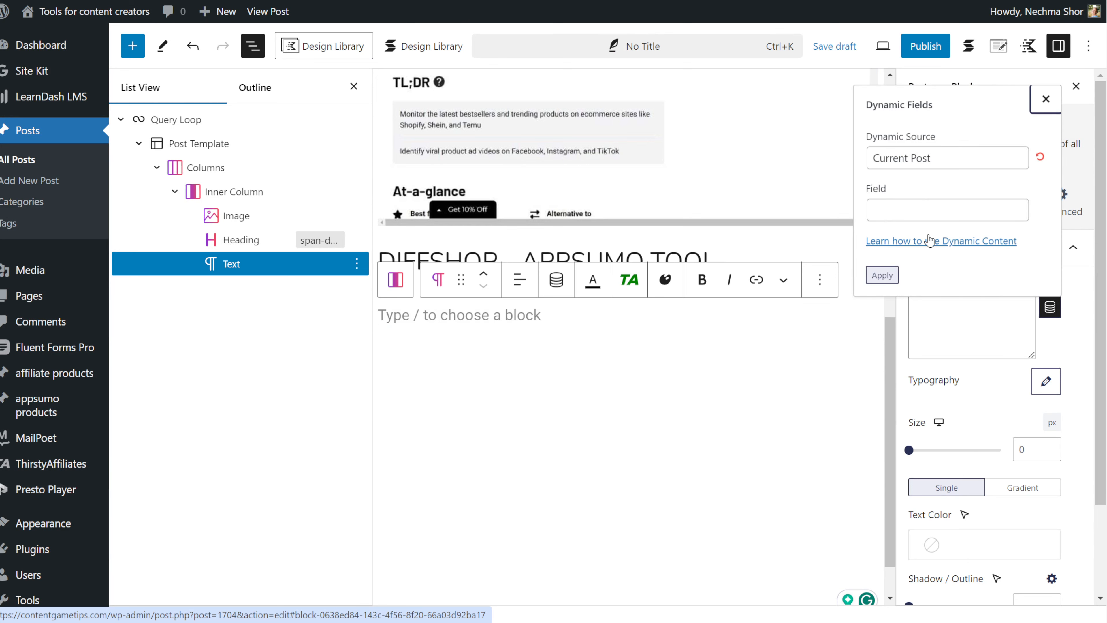
pyautogui.click(948, 210)
pyautogui.scroll(-3, 946, 283)
pyautogui.click(916, 267)
pyautogui.click(882, 277)
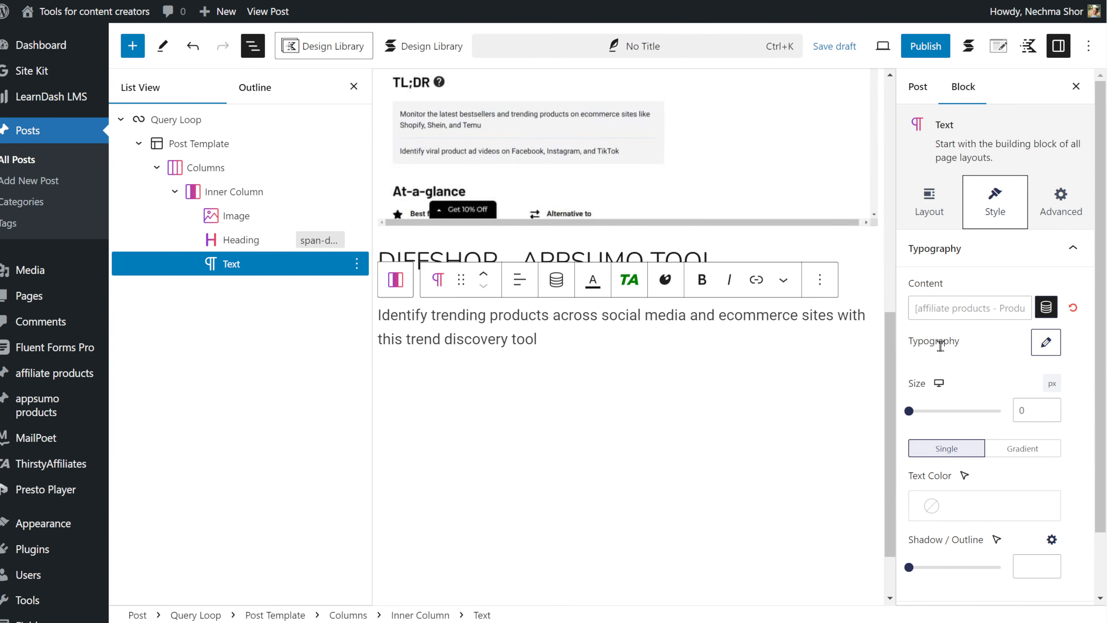
# - Center-align the heading and description, then add a 70/30 Columns block below
pyautogui.click(519, 279)
pyautogui.click(542, 354)
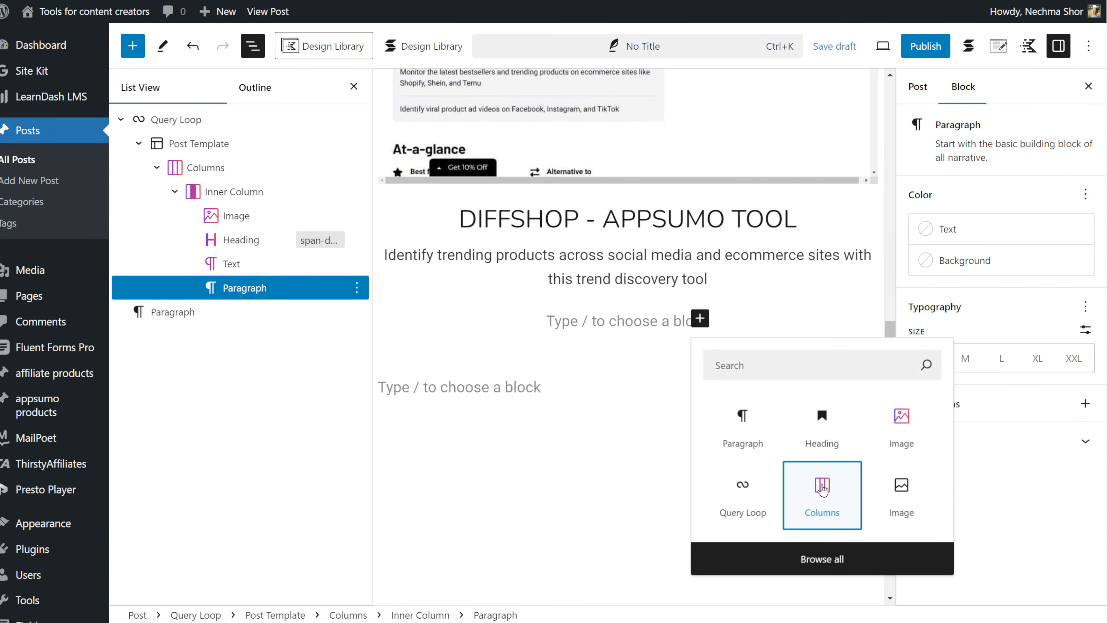
pyautogui.click(823, 489)
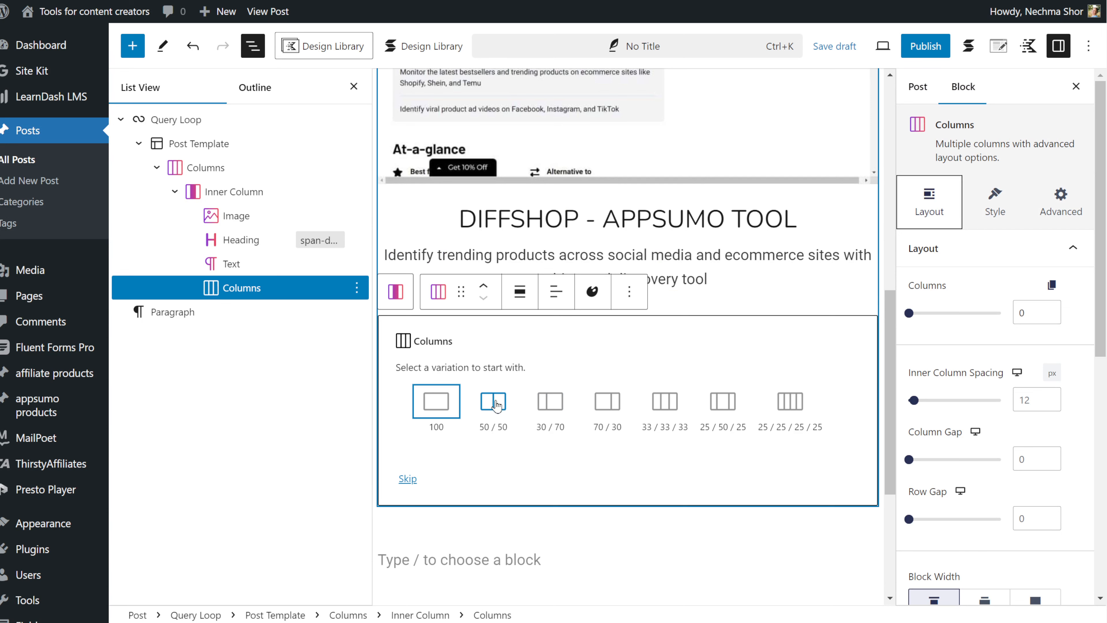
pyautogui.click(603, 408)
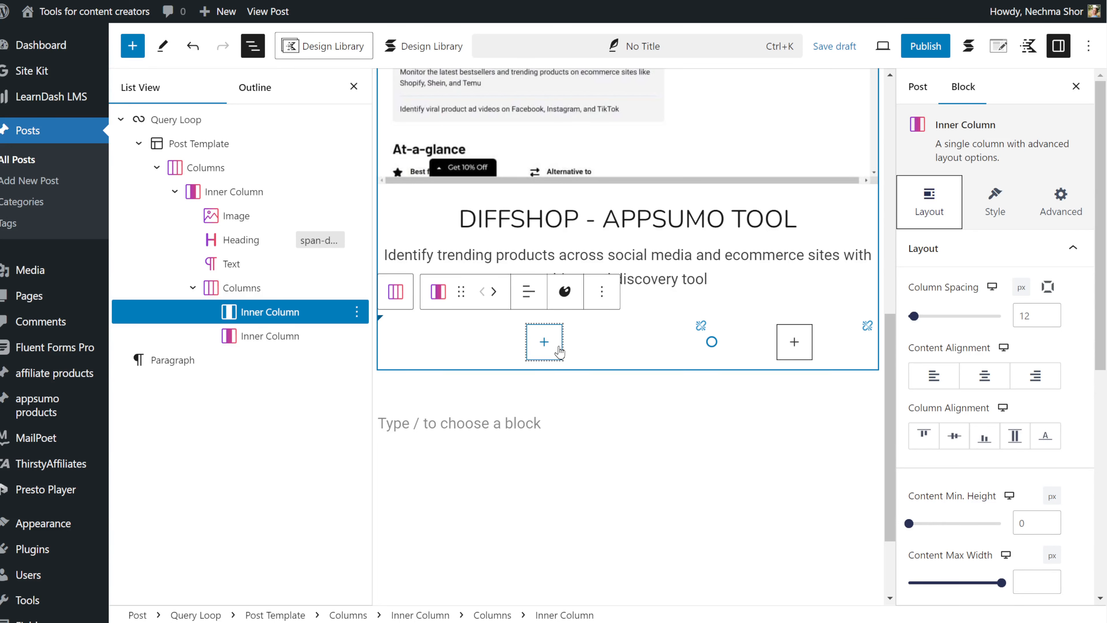
# - Add an H5 heading 'PRICE' in the left column
pyautogui.click(545, 342)
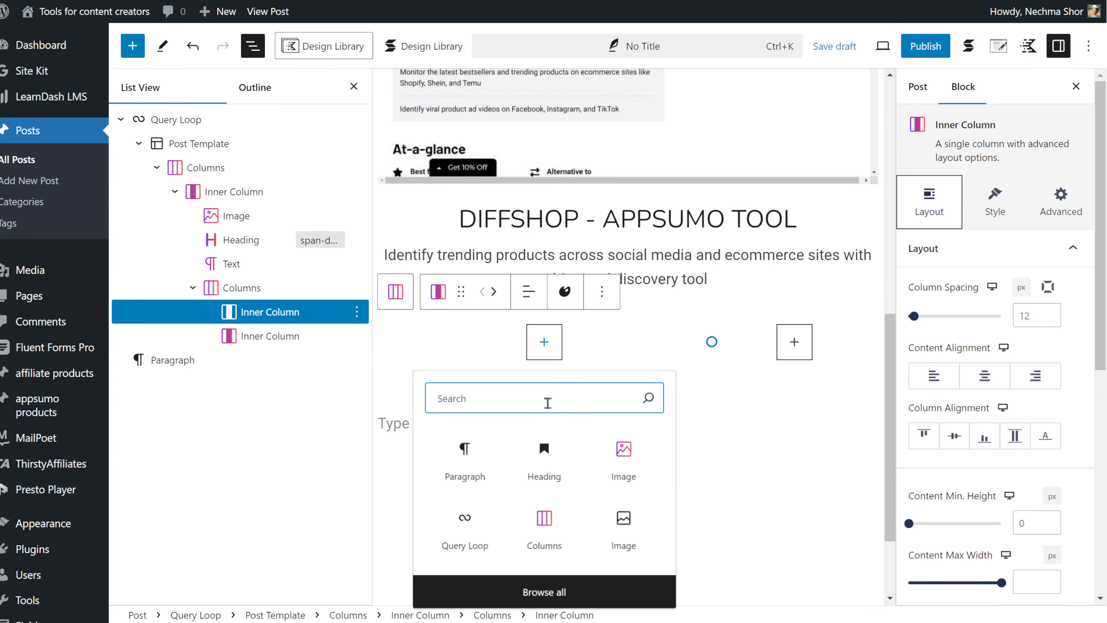
pyautogui.write('hea')
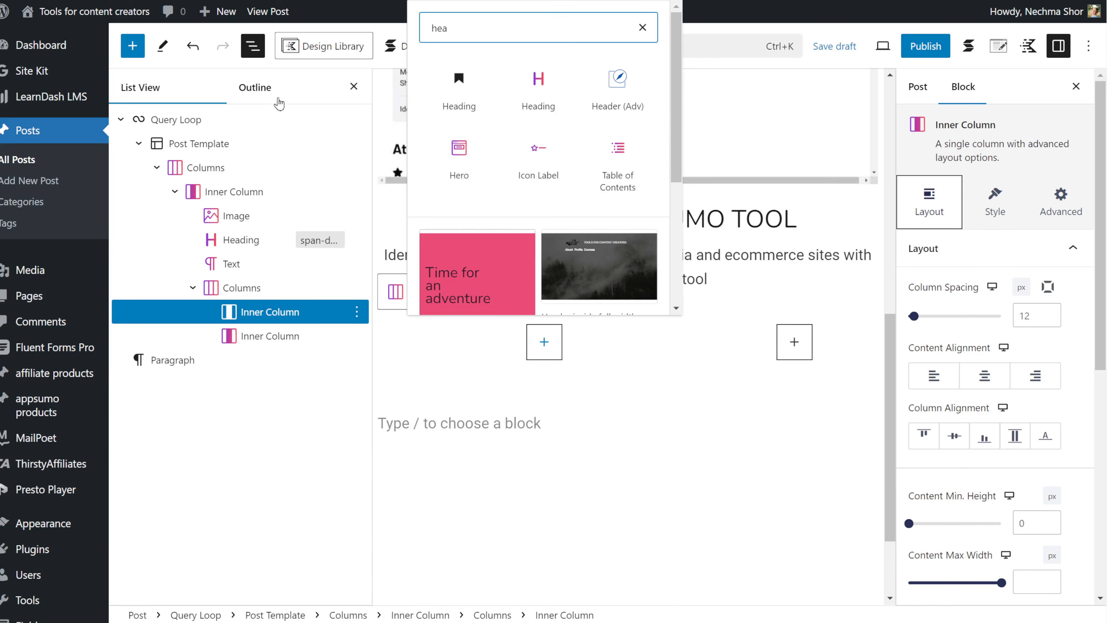
pyautogui.click(525, 89)
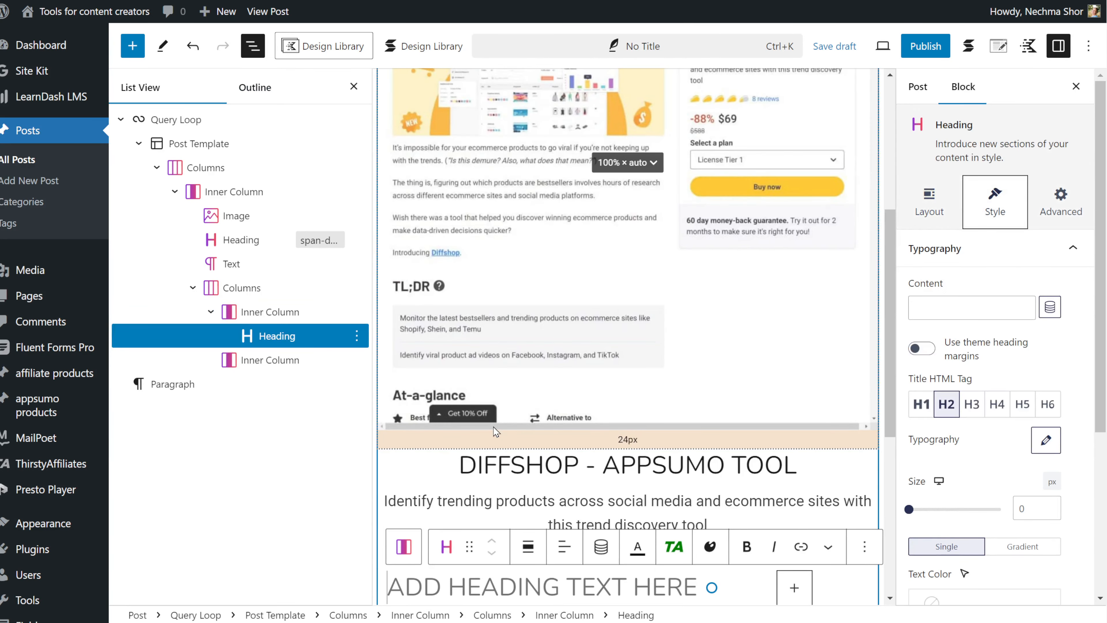
pyautogui.scroll(-5, 490, 425)
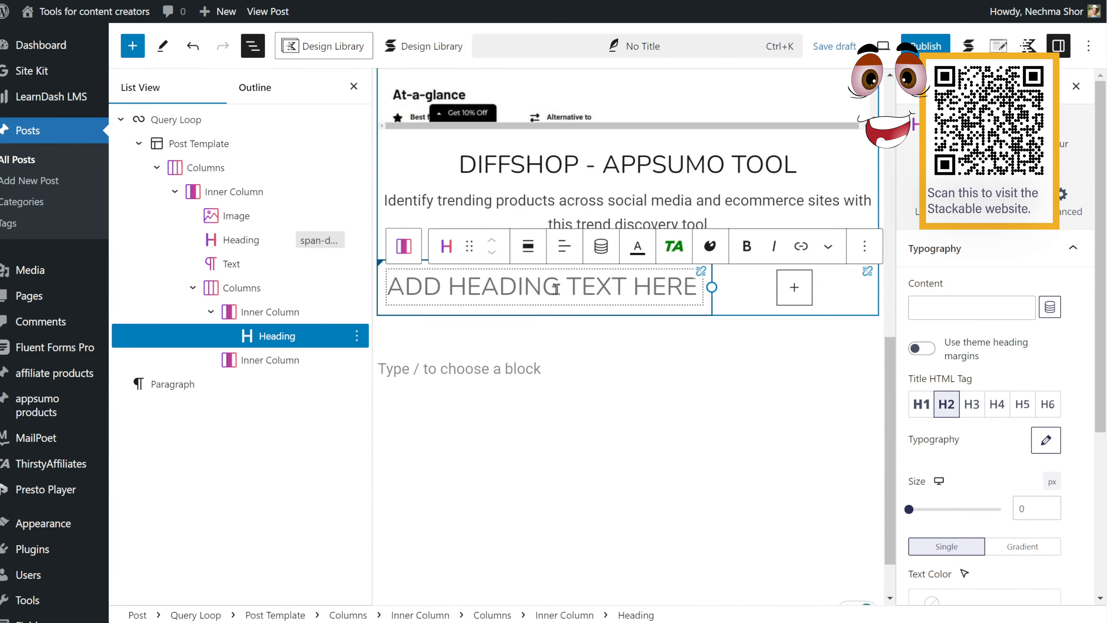
pyautogui.write('PRICE')
pyautogui.click(1022, 404)
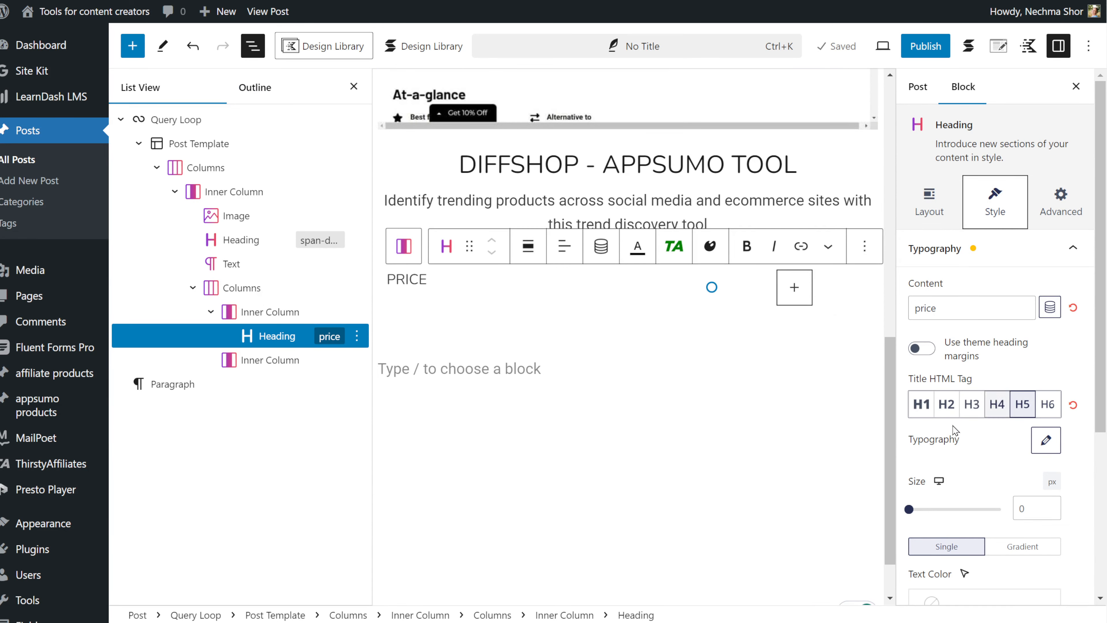
# - Add a Text block under PRICE bound to the affiliate products Product price field
pyautogui.write('text')
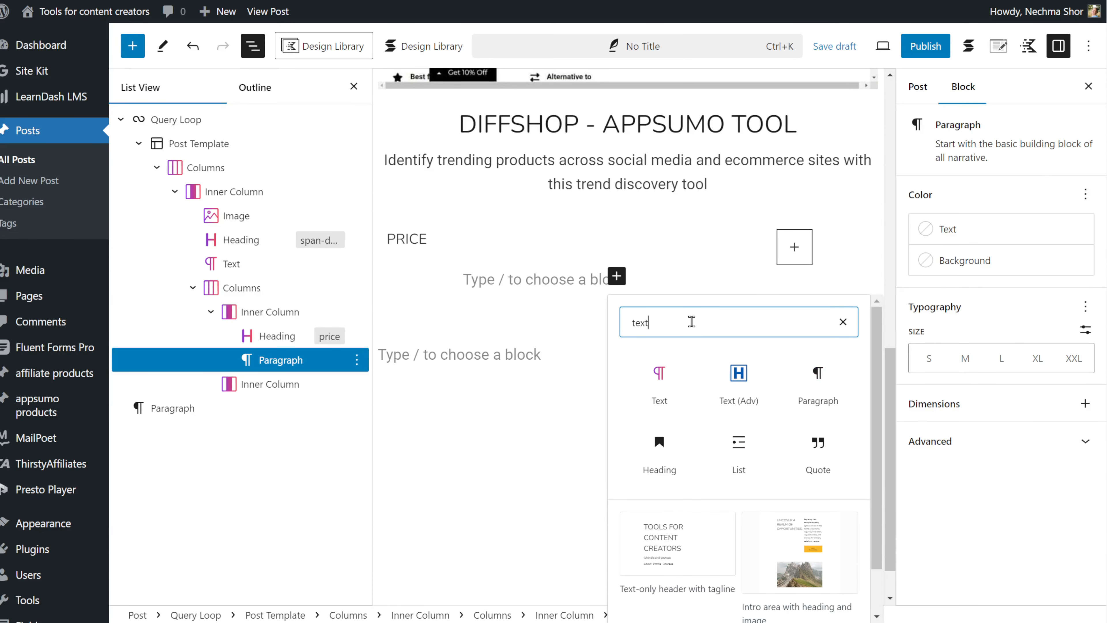
pyautogui.click(676, 377)
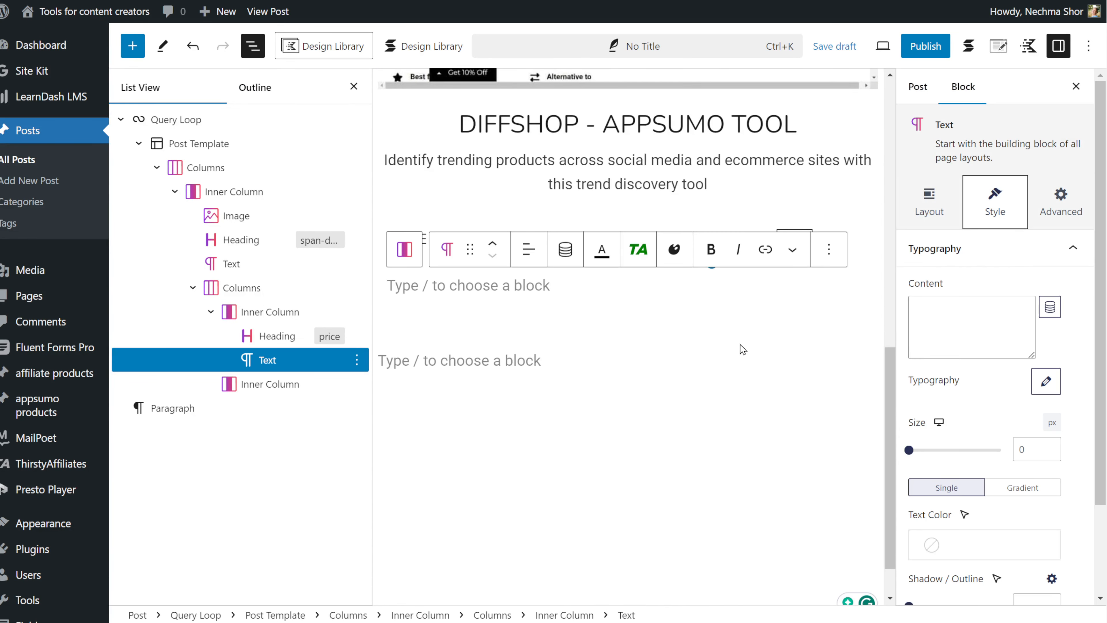
pyautogui.click(1050, 308)
pyautogui.click(901, 209)
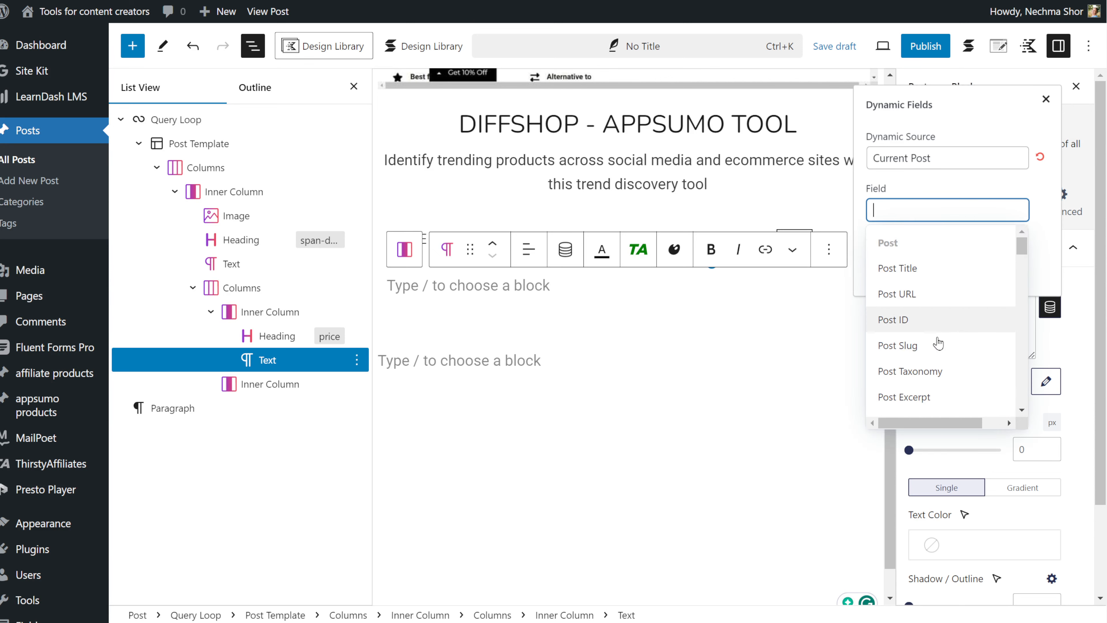
pyautogui.scroll(-8, 942, 349)
pyautogui.scroll(-2, 943, 360)
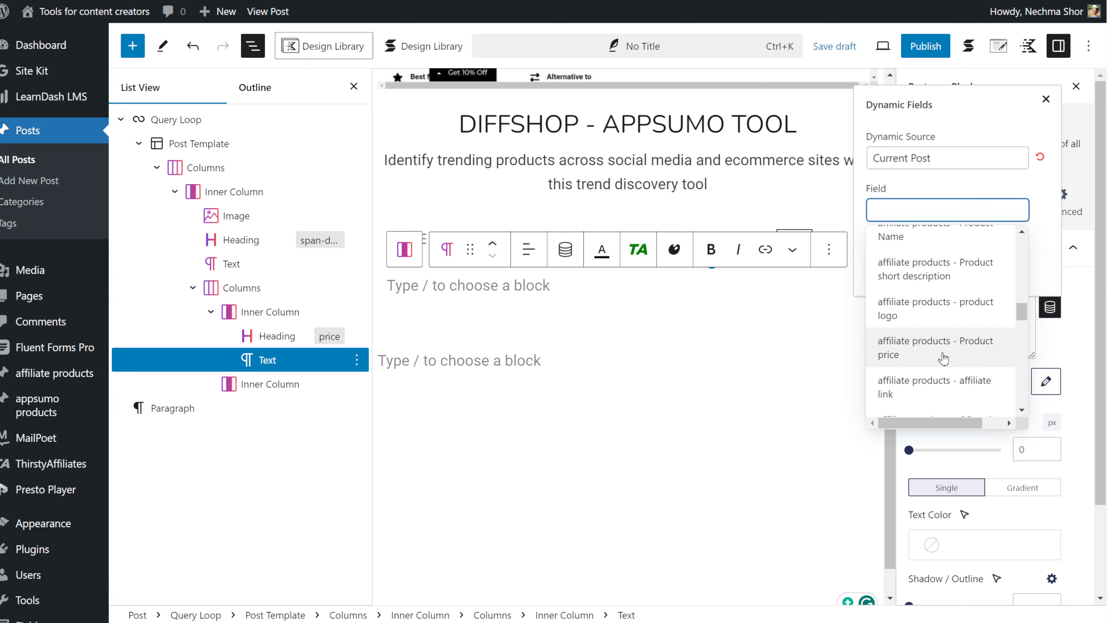
pyautogui.click(943, 357)
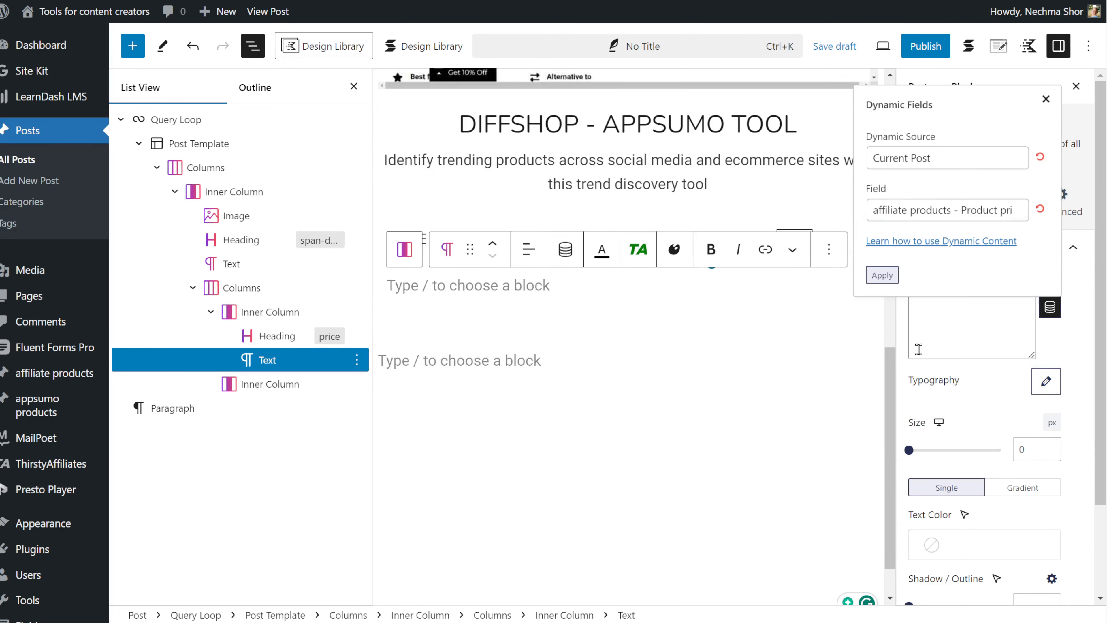
pyautogui.click(883, 276)
pyautogui.click(671, 321)
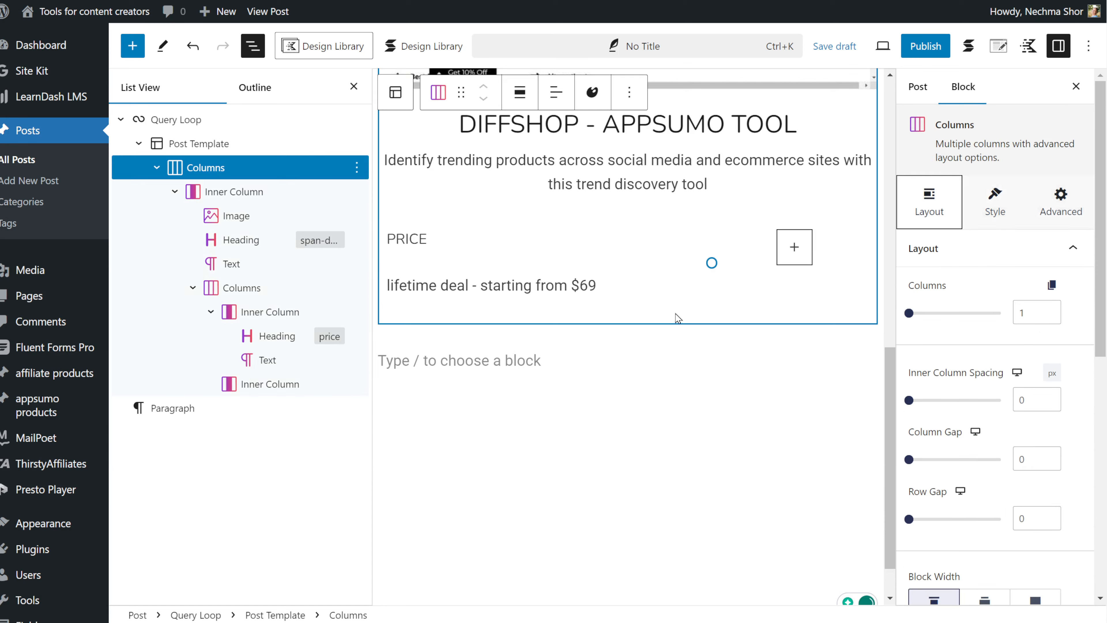
# - Insert an Image block in the right column bound to the QR code field
pyautogui.click(793, 253)
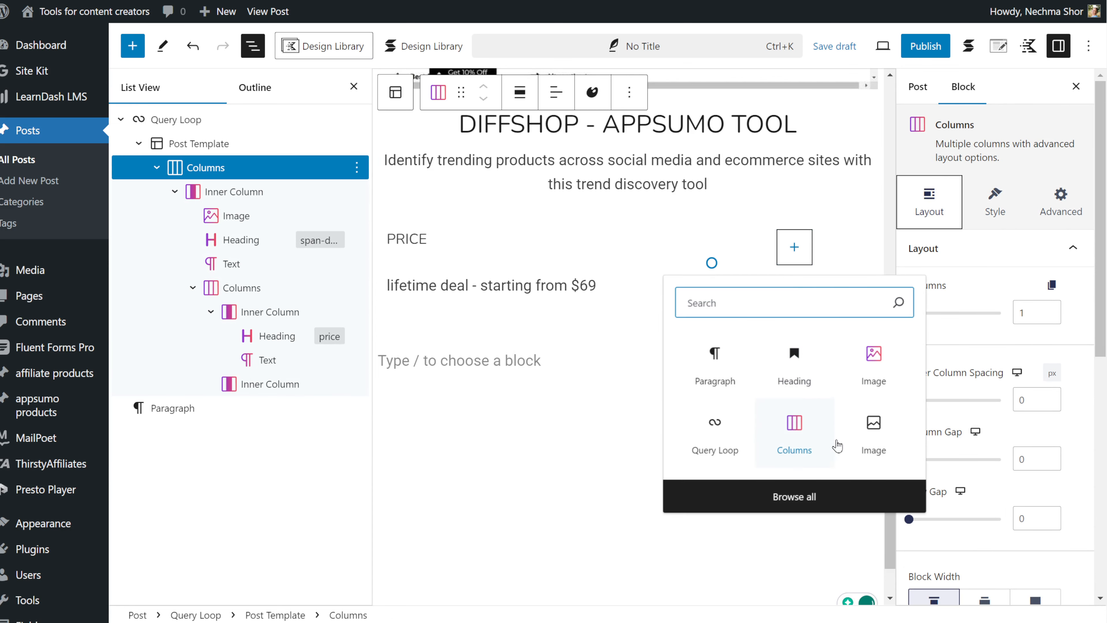
pyautogui.click(872, 358)
pyautogui.click(1050, 307)
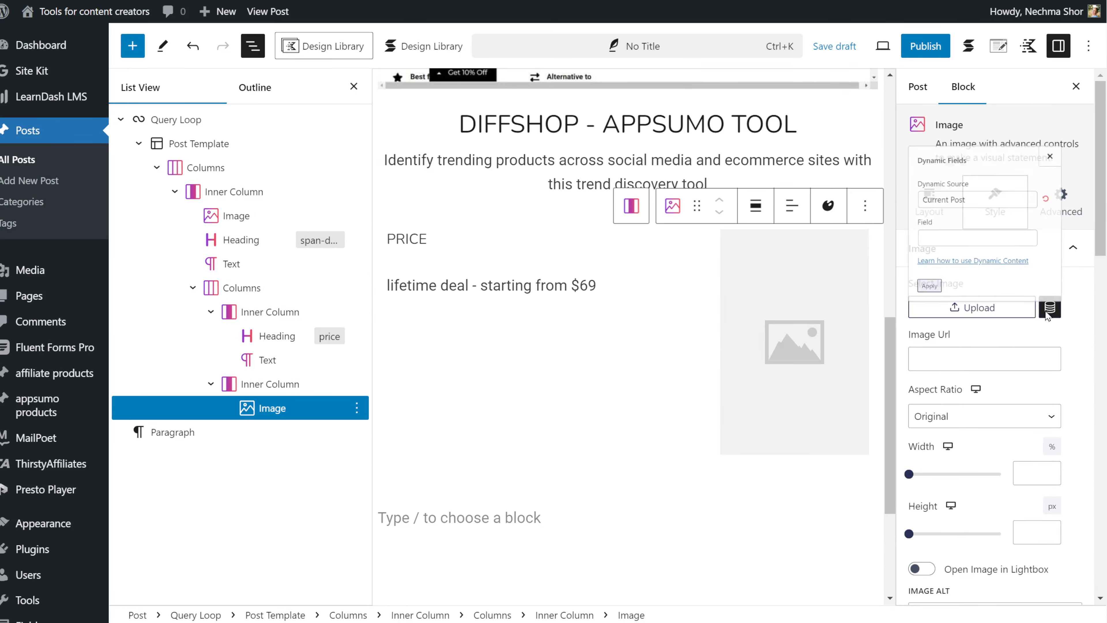
pyautogui.click(907, 209)
pyautogui.scroll(-10, 918, 340)
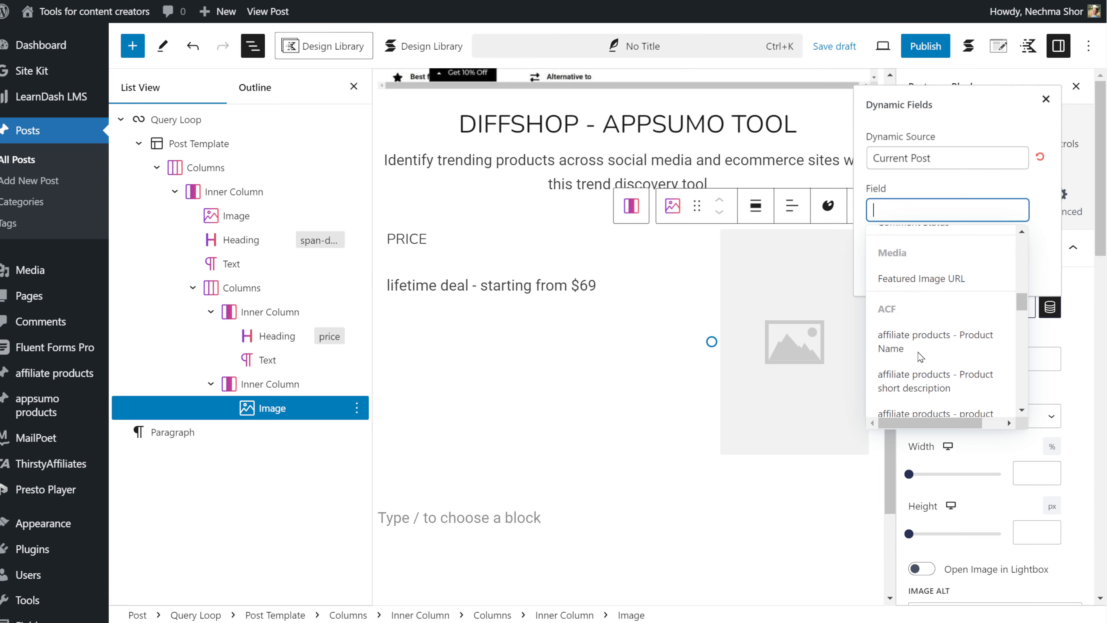
pyautogui.click(937, 370)
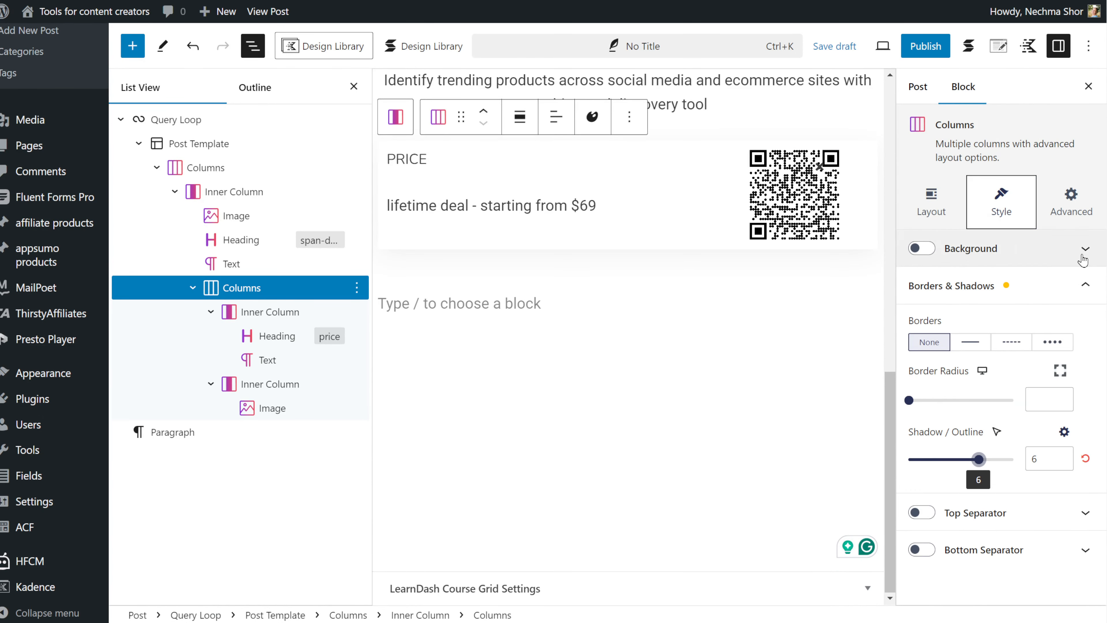
# - Give the price columns a background and pick a border/shadow colour
pyautogui.click(1084, 257)
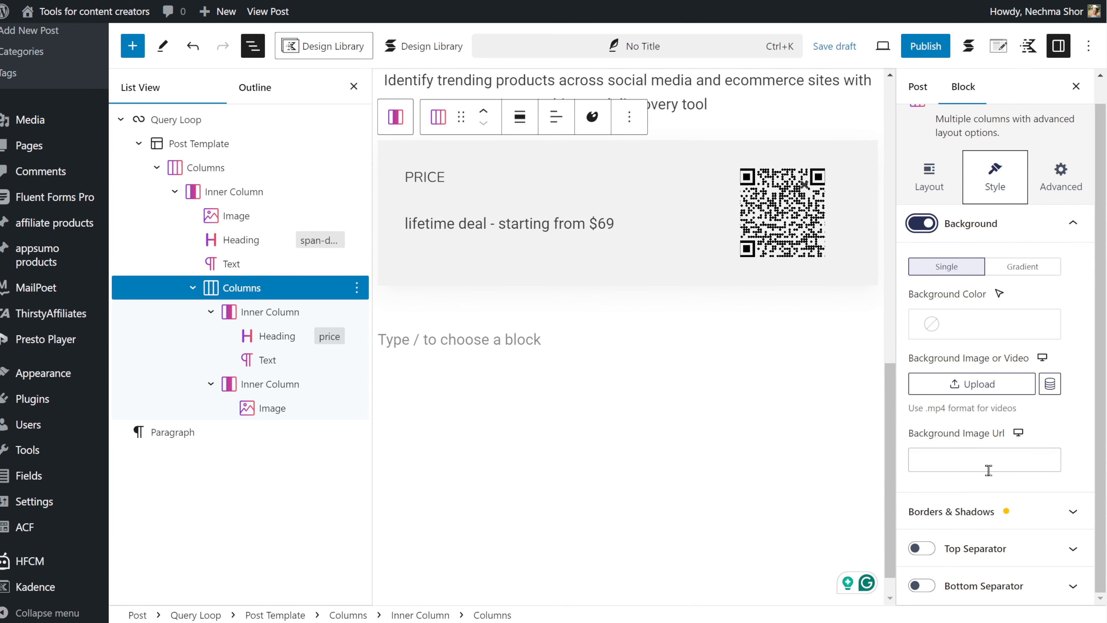
pyautogui.click(959, 511)
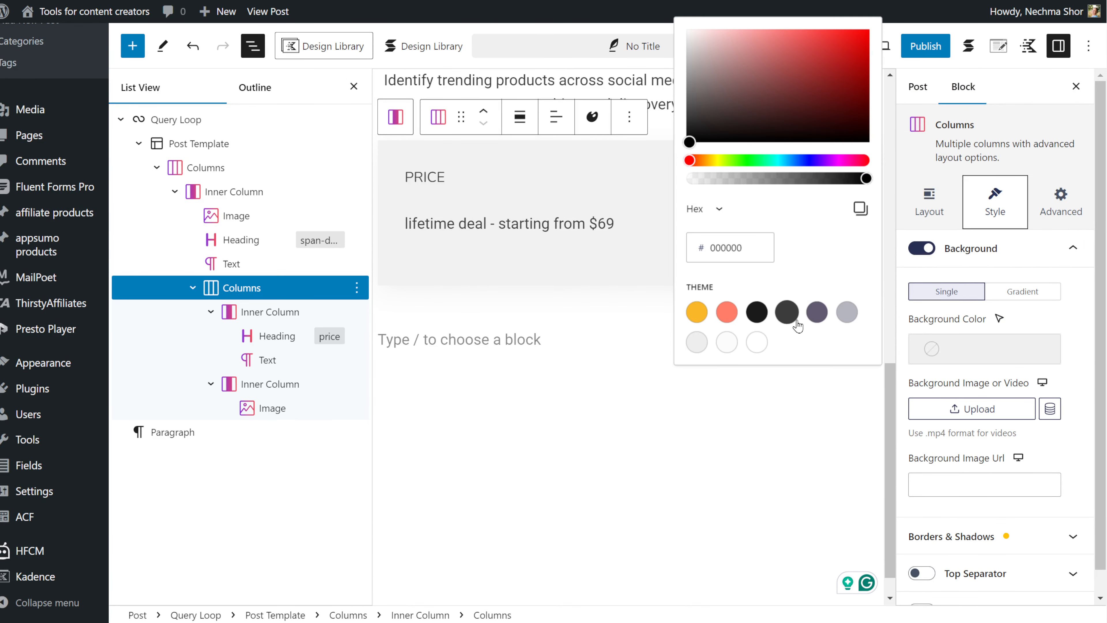
pyautogui.click(698, 343)
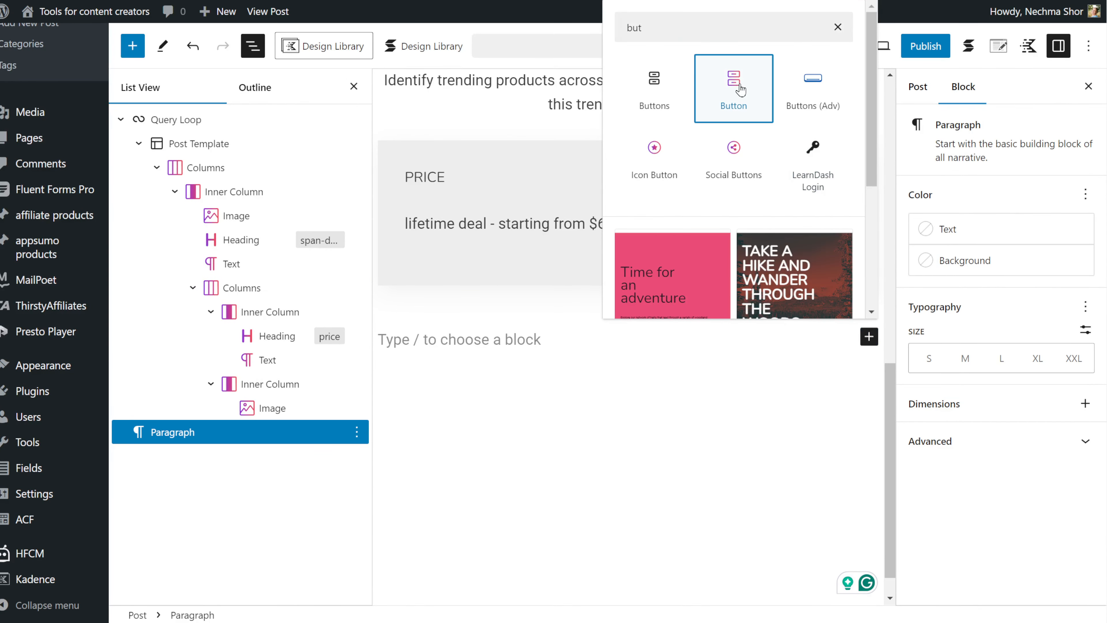
# - Add a button below the price columns linked to the dynamic affiliate link field
pyautogui.click(706, 100)
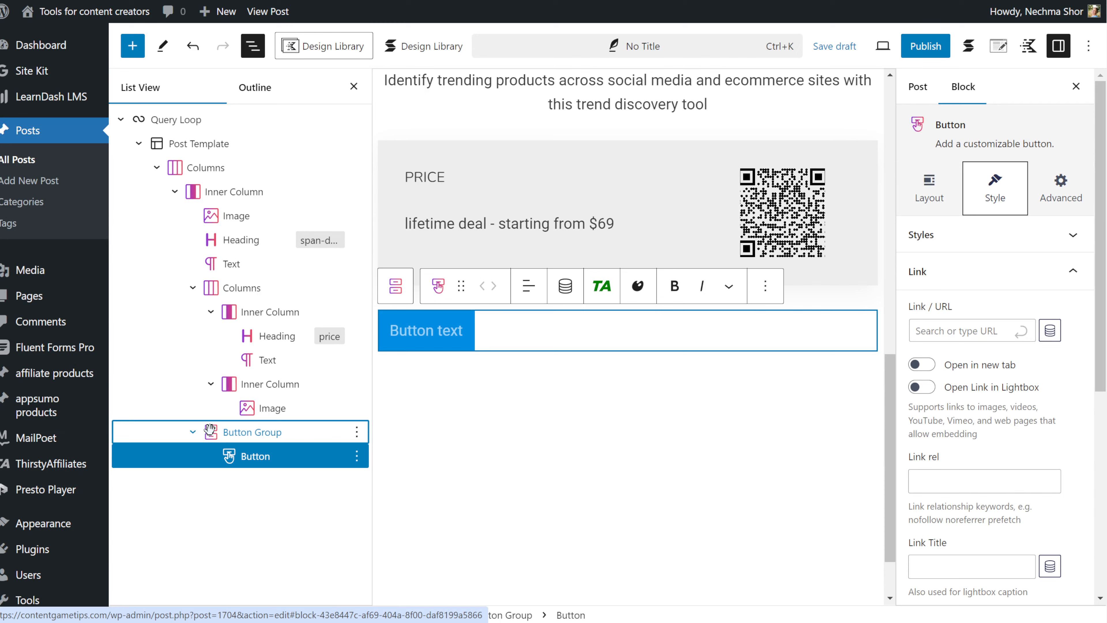
pyautogui.moveTo(212, 431); pyautogui.dragTo(167, 435)
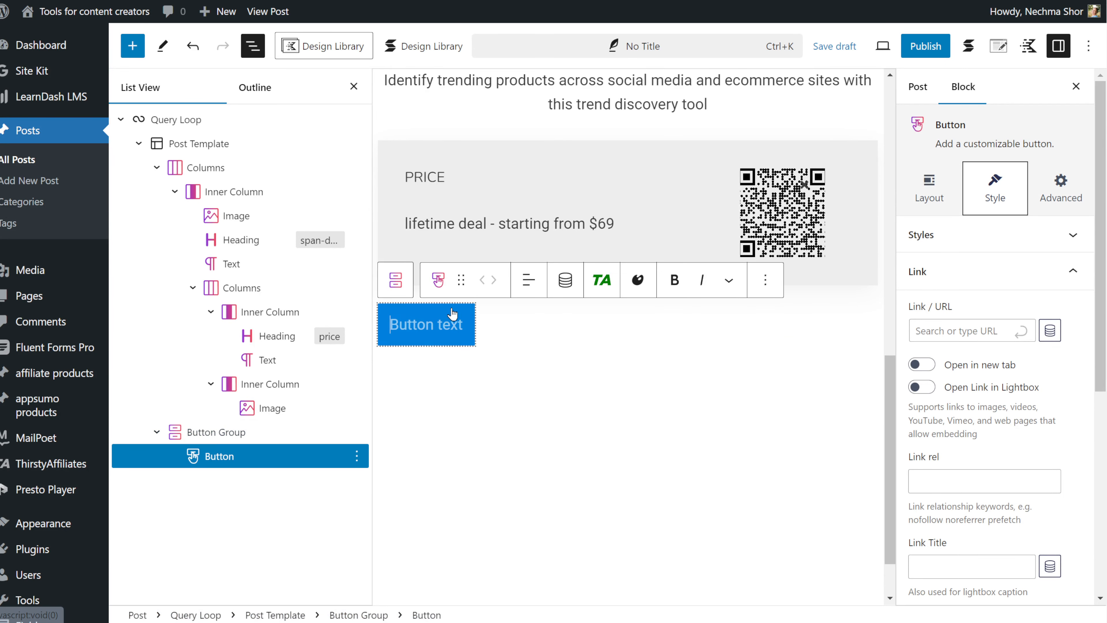
pyautogui.click(1051, 331)
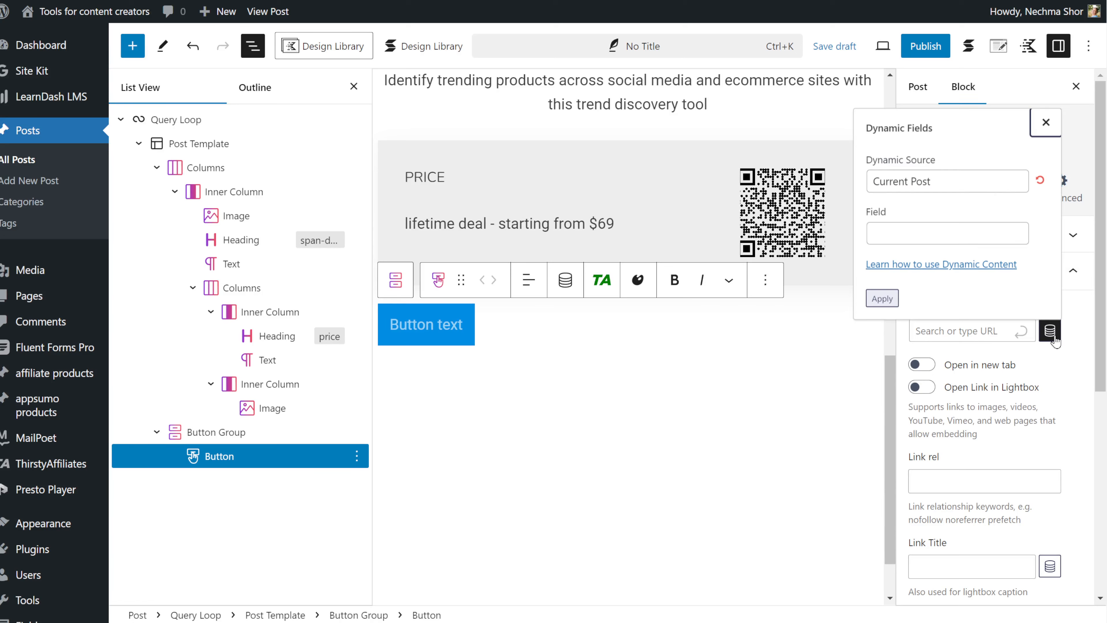
pyautogui.click(909, 236)
pyautogui.scroll(-2, 954, 393)
pyautogui.scroll(-8, 955, 411)
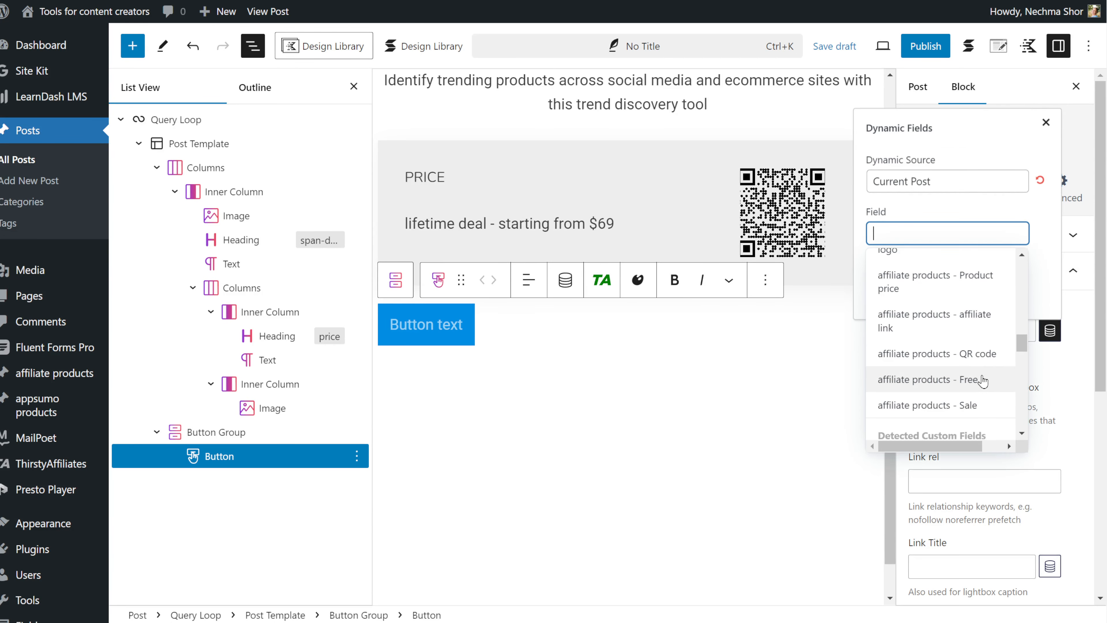
pyautogui.click(971, 311)
pyautogui.click(884, 300)
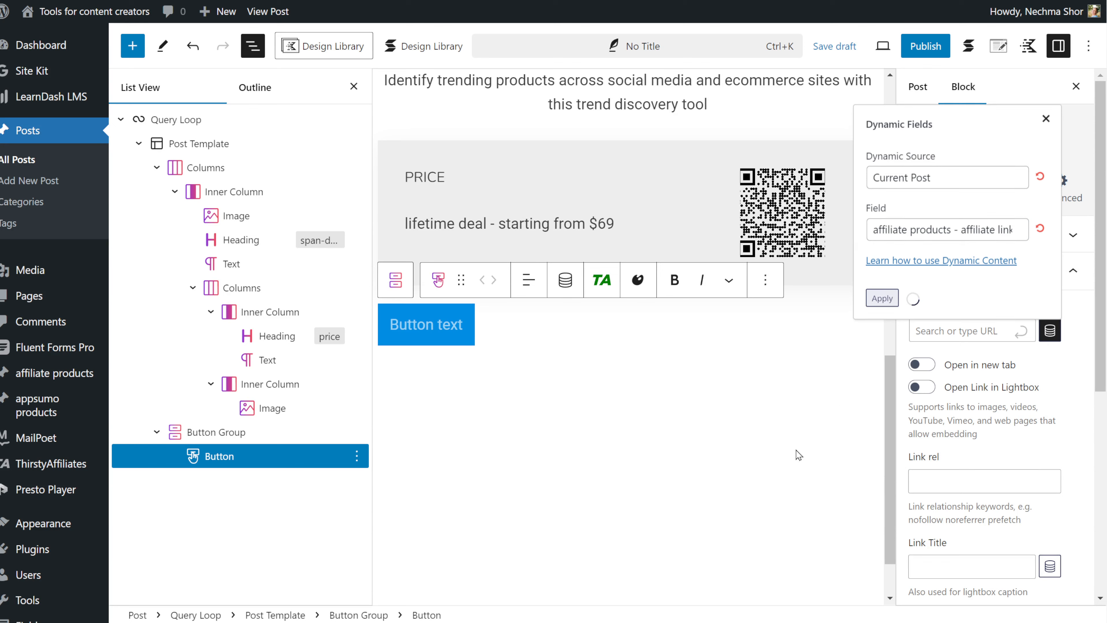
# - Make the button orange with dark text
pyautogui.click(1073, 235)
pyautogui.scroll(-5, 1068, 326)
pyautogui.click(1070, 364)
pyautogui.click(933, 282)
pyautogui.click(697, 560)
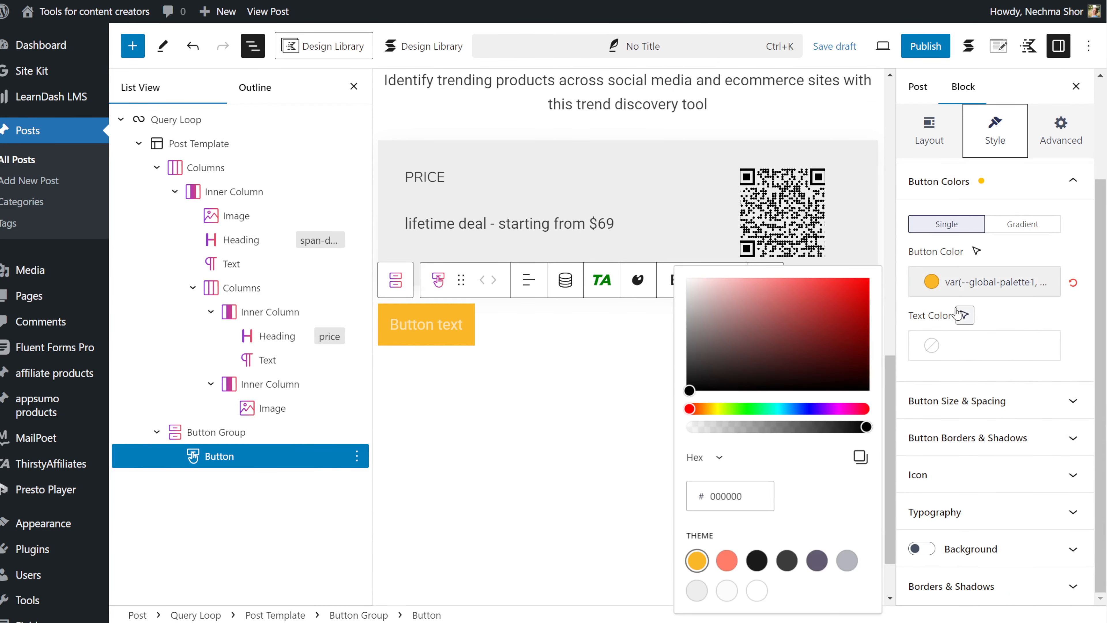
pyautogui.click(931, 345)
pyautogui.click(787, 309)
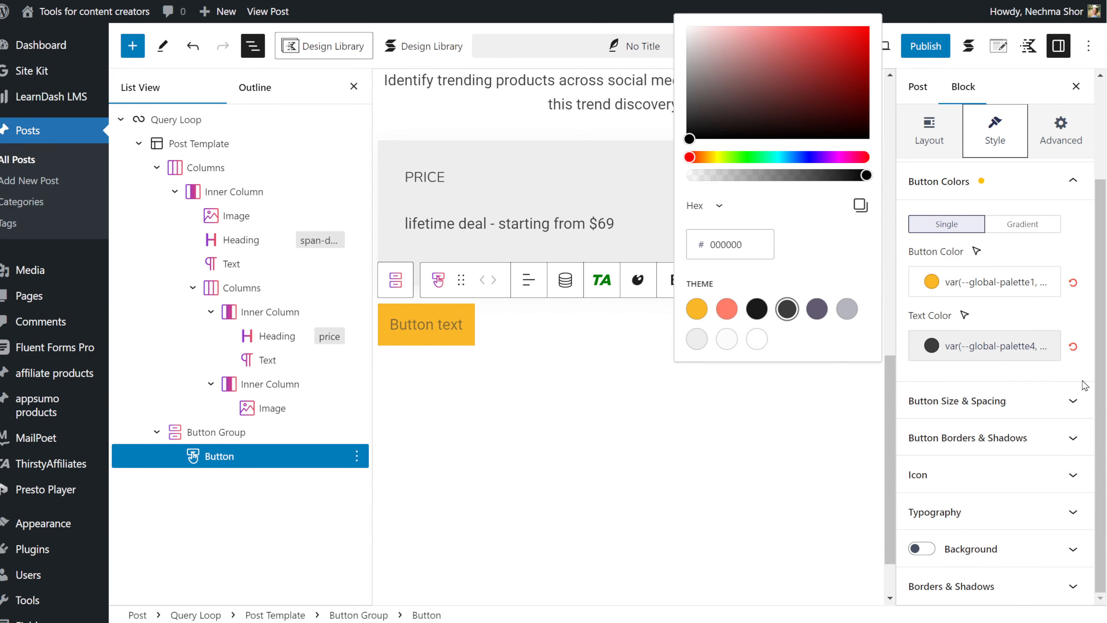
pyautogui.click(756, 309)
# - Set the button label to 'Buy' followed by the dynamic Product Name
pyautogui.click(1073, 400)
pyautogui.scroll(-1, 1010, 517)
pyautogui.click(427, 325)
pyautogui.write('Buy now!')
pyautogui.press('BackSpace')
pyautogui.press('BackSpace')
pyautogui.press('BackSpace')
pyautogui.press('BackSpace')
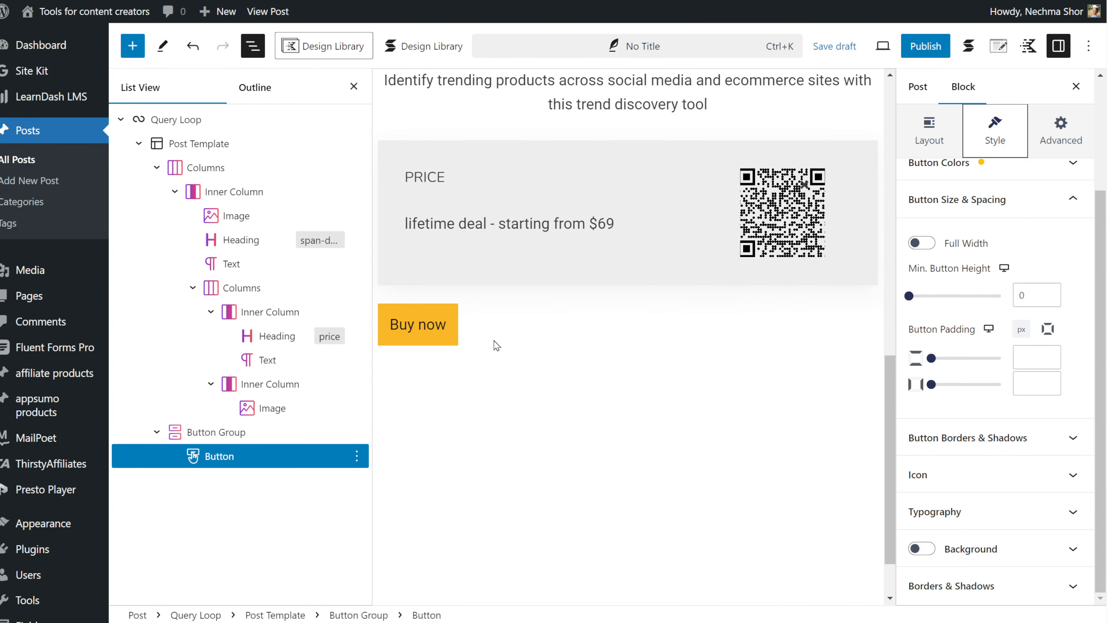
pyautogui.click(601, 280)
pyautogui.click(499, 456)
pyautogui.scroll(-5, 499, 524)
pyautogui.click(497, 492)
pyautogui.click(452, 523)
# - Make the button full width with a solid 2-width border and a shadow
pyautogui.click(611, 347)
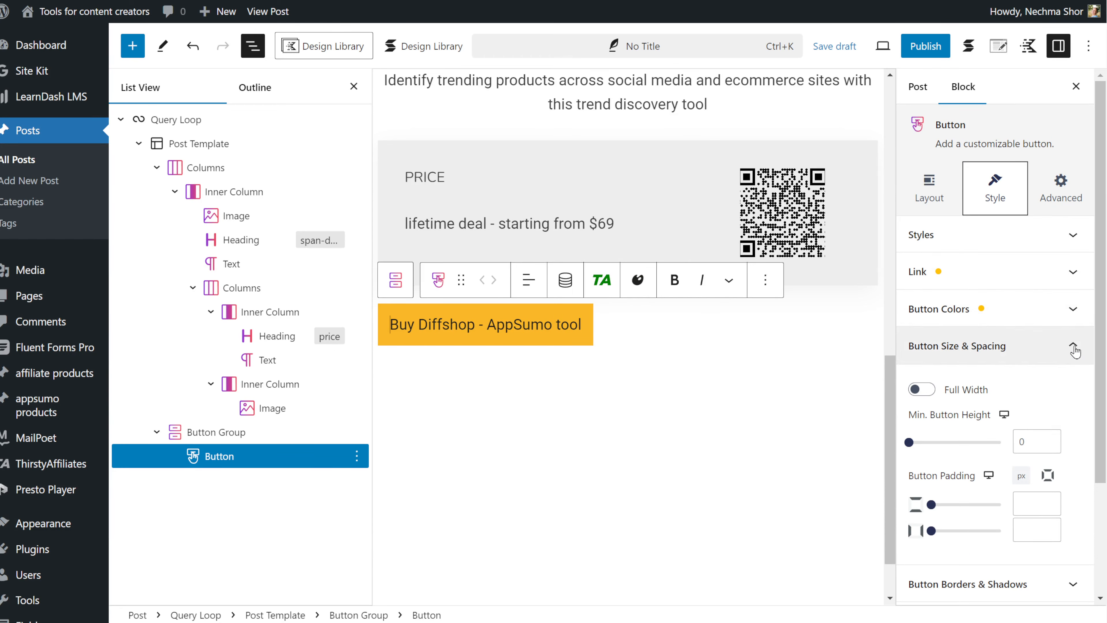
pyautogui.click(922, 388)
pyautogui.scroll(-3, 945, 444)
pyautogui.click(946, 442)
pyautogui.click(966, 304)
pyautogui.click(946, 361)
# - Soften the button shadow to 3
pyautogui.scroll(-3, 966, 467)
pyautogui.click(951, 422)
pyautogui.click(986, 549)
pyautogui.click(1073, 310)
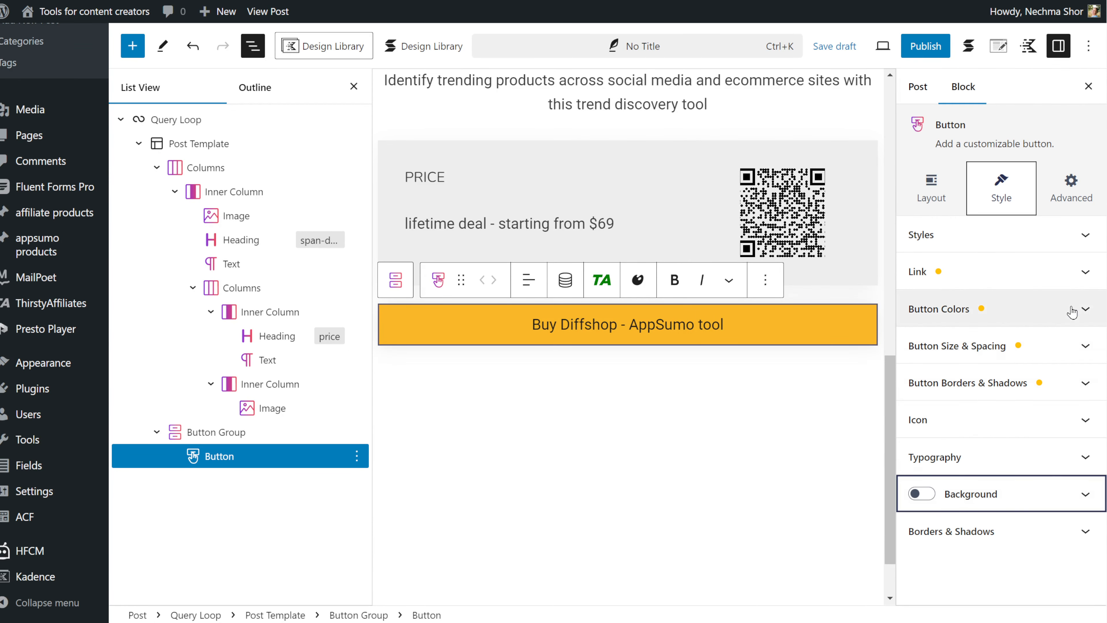
pyautogui.click(1004, 522)
pyautogui.moveTo(910, 570); pyautogui.dragTo(940, 568)
pyautogui.scroll(3, 997, 337)
pyautogui.click(967, 382)
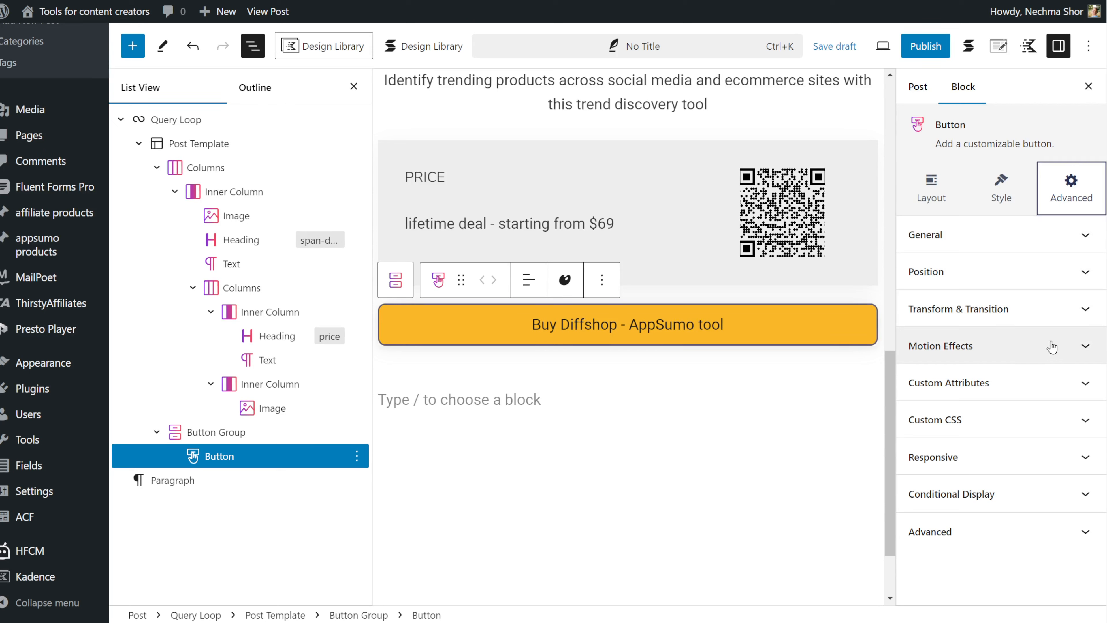
# - Add an Entrance Animation motion effect starting at horizontal -128 and vertical 67
pyautogui.click(1083, 347)
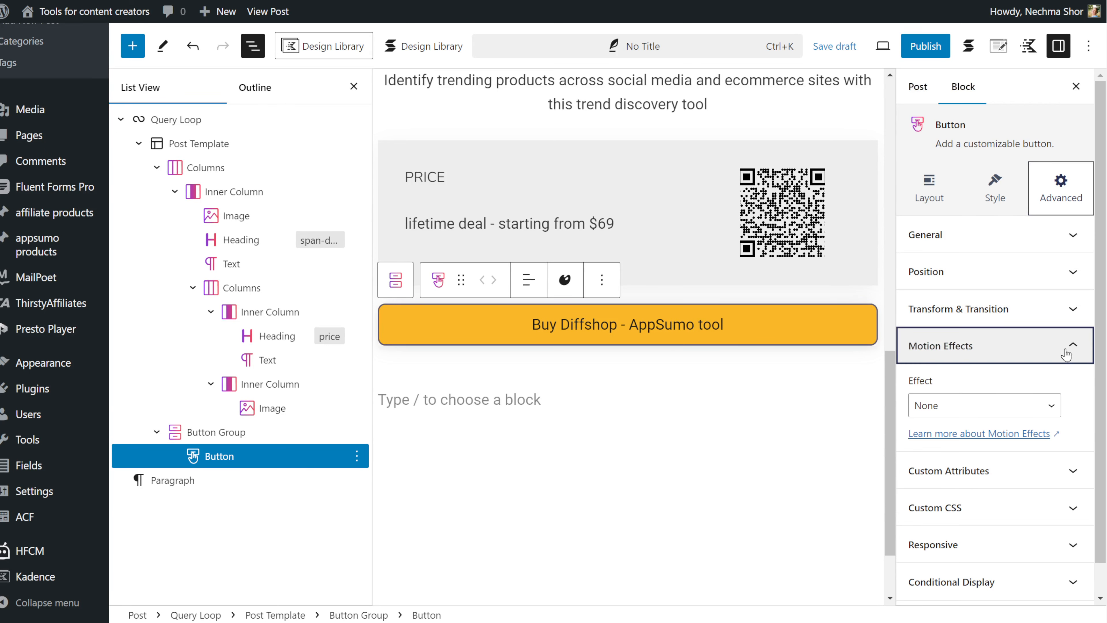
pyautogui.click(1017, 413)
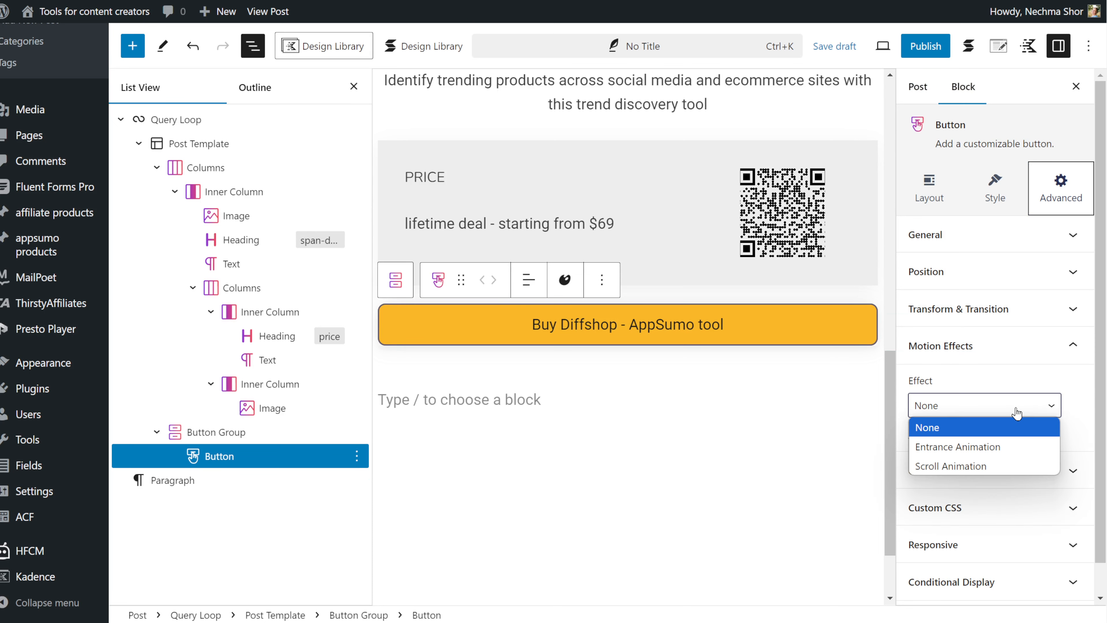
pyautogui.click(1010, 450)
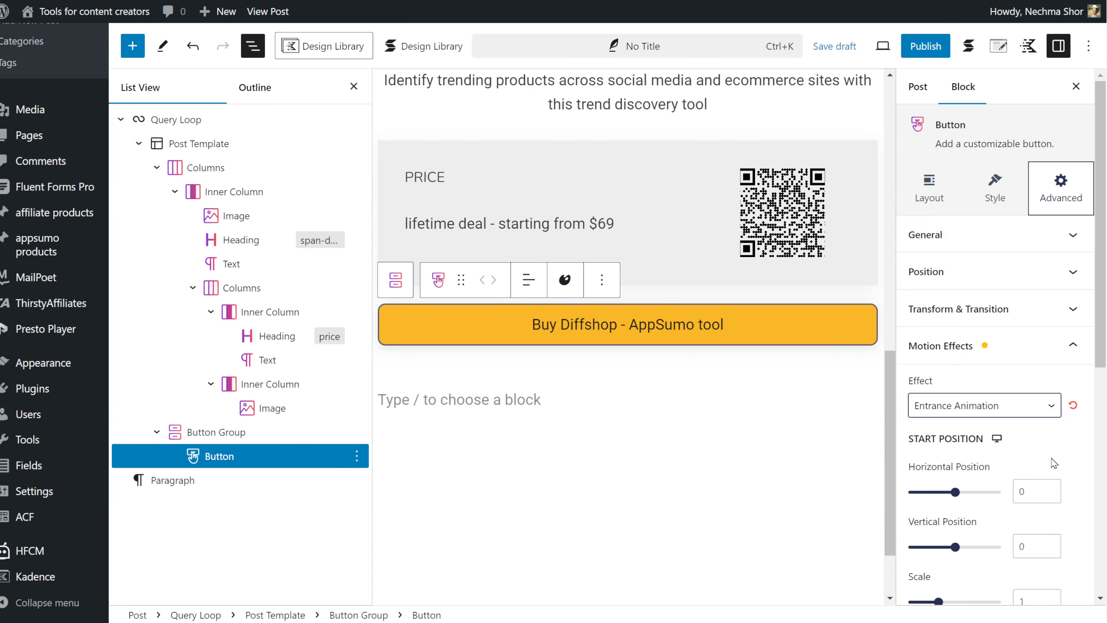
pyautogui.scroll(-5, 1055, 463)
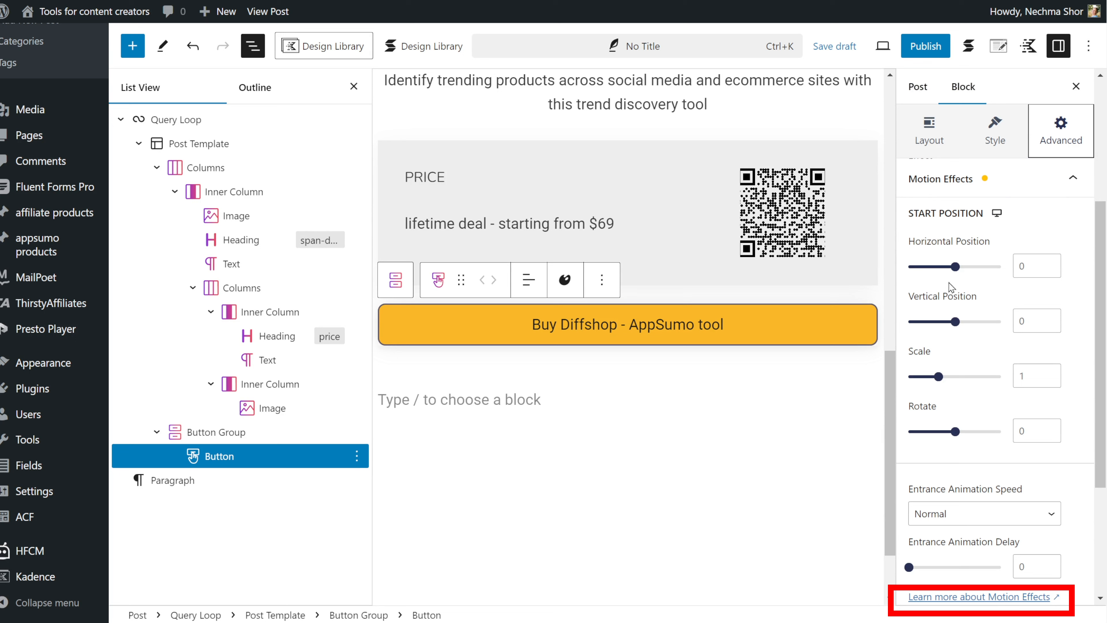
pyautogui.moveTo(954, 267); pyautogui.dragTo(926, 274)
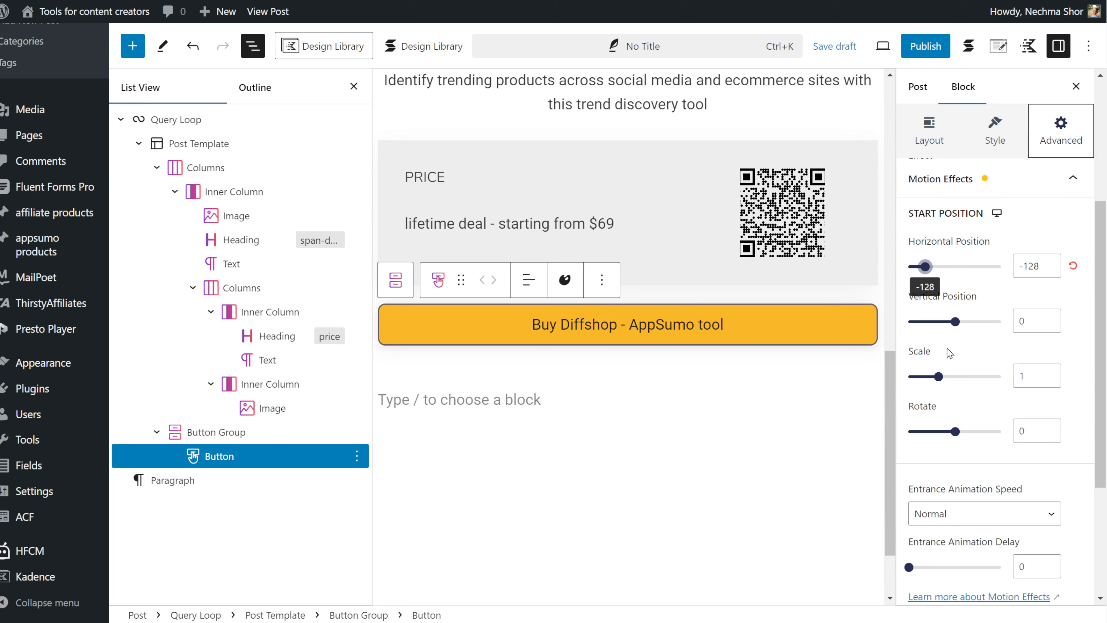
pyautogui.moveTo(955, 323); pyautogui.dragTo(970, 326)
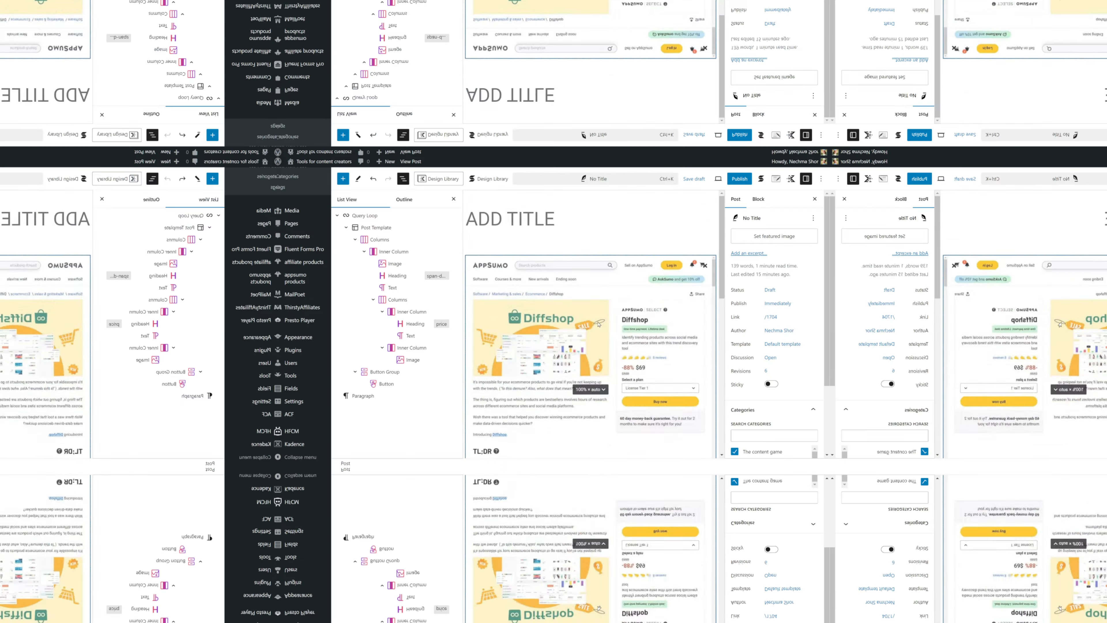
pyautogui.scroll(-8, 599, 324)
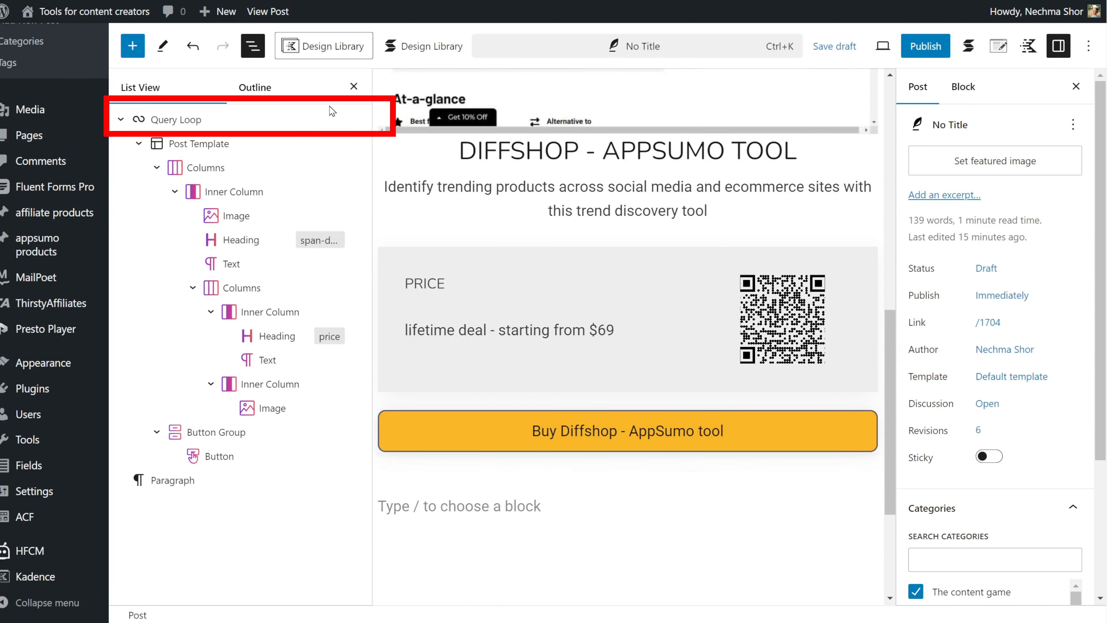
# - Save the Query Loop as unsynced pattern 'Appsumo deals full page' under affiliate products
pyautogui.moveTo(353, 115)
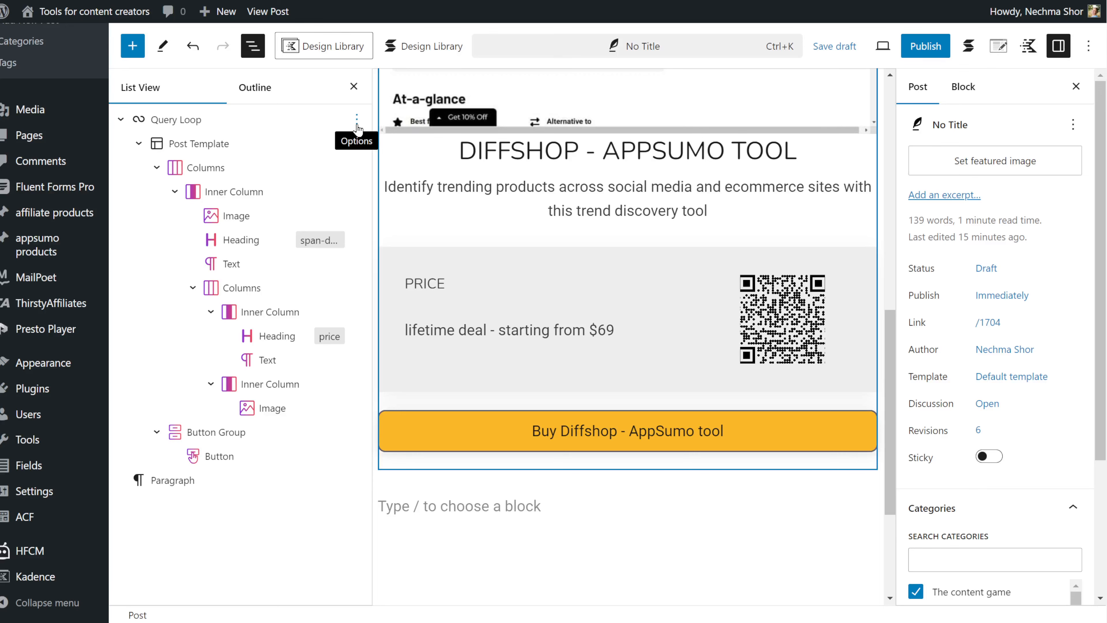
pyautogui.click(357, 120)
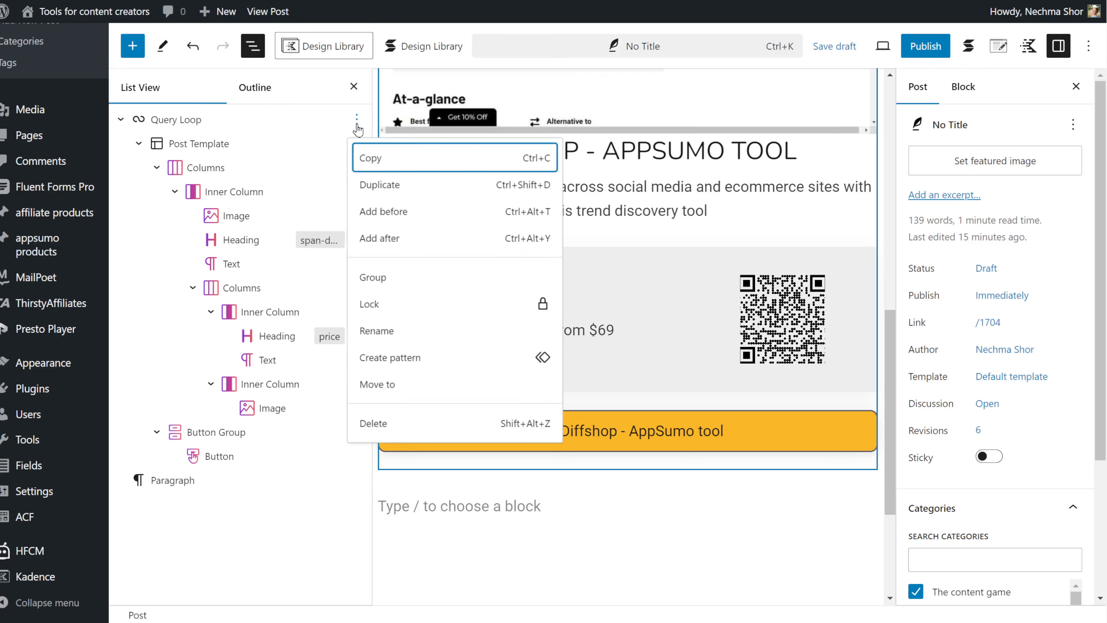
pyautogui.click(427, 358)
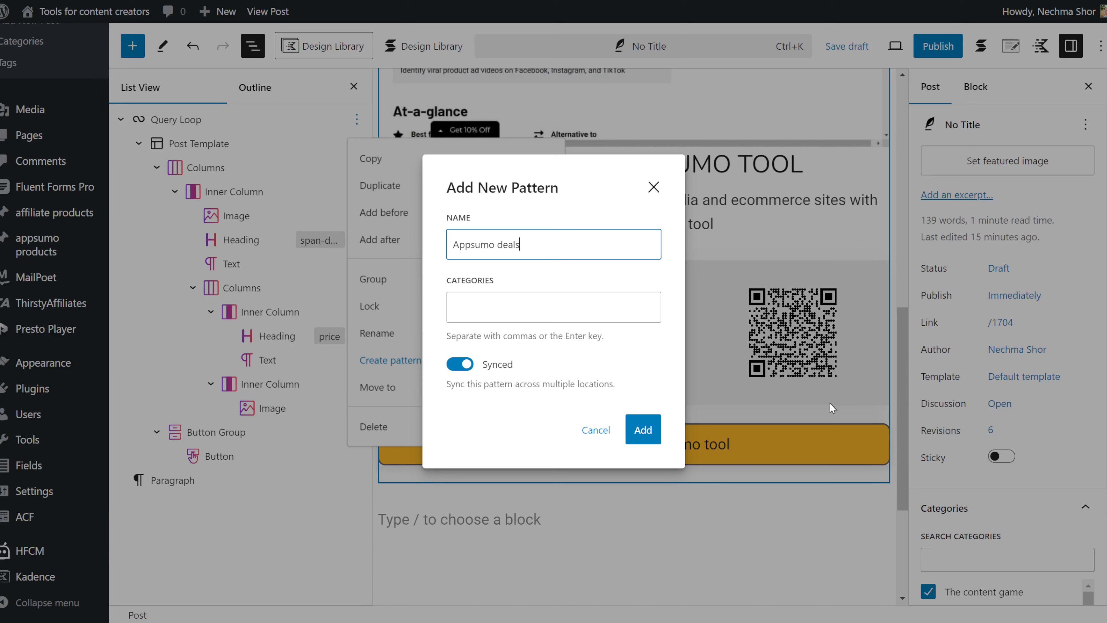
pyautogui.write('Appsumo deals full page')
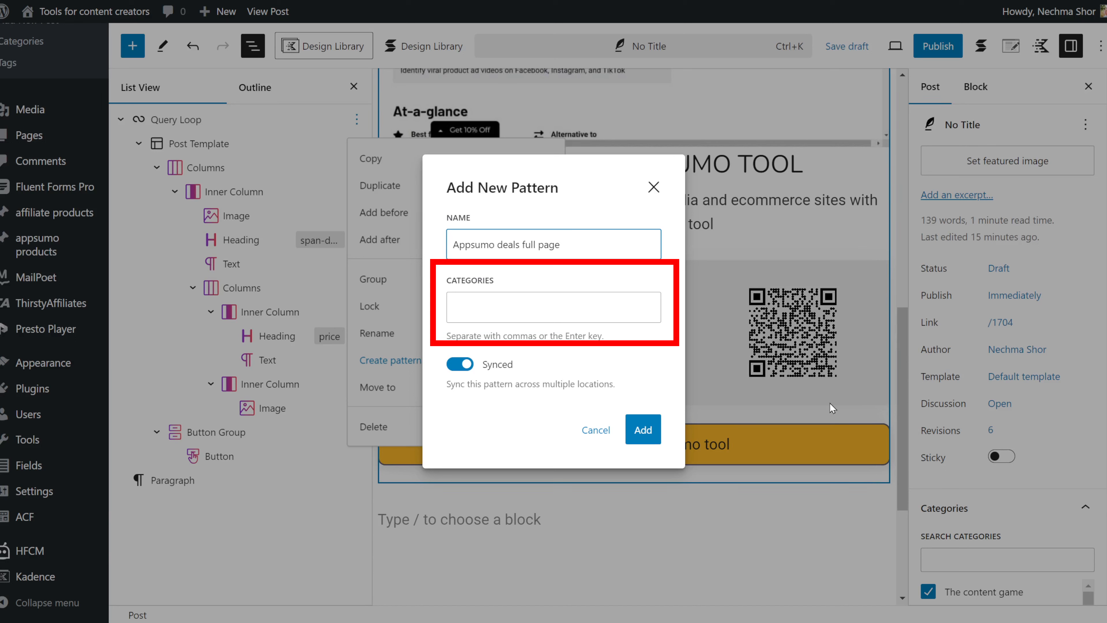
pyautogui.click(568, 306)
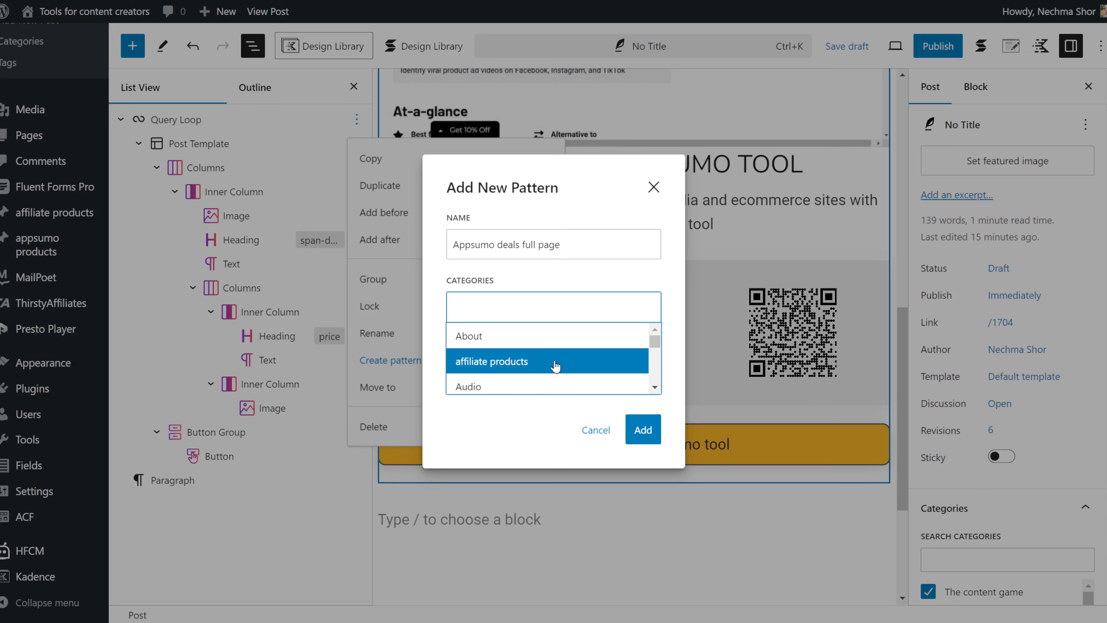
pyautogui.scroll(-5, 555, 366)
pyautogui.scroll(5, 552, 363)
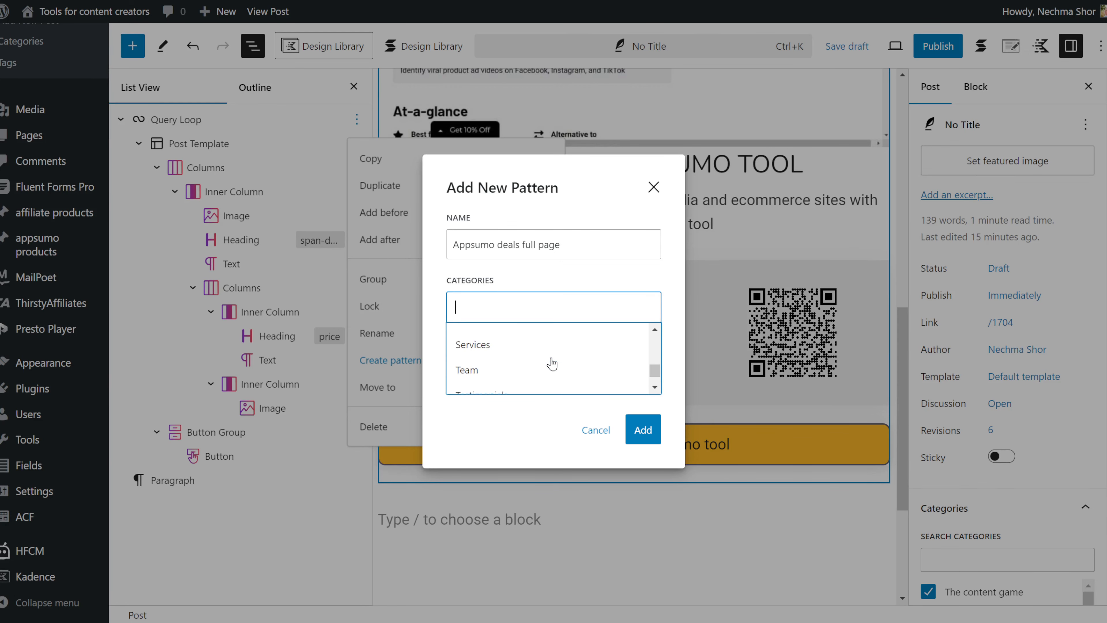
pyautogui.click(531, 363)
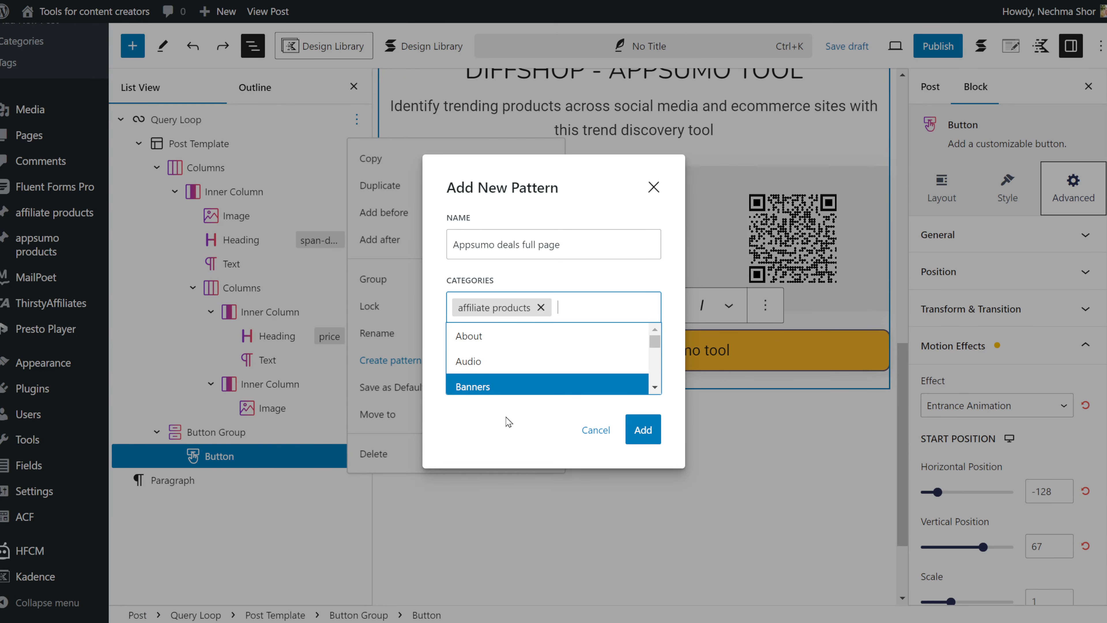
pyautogui.click(500, 429)
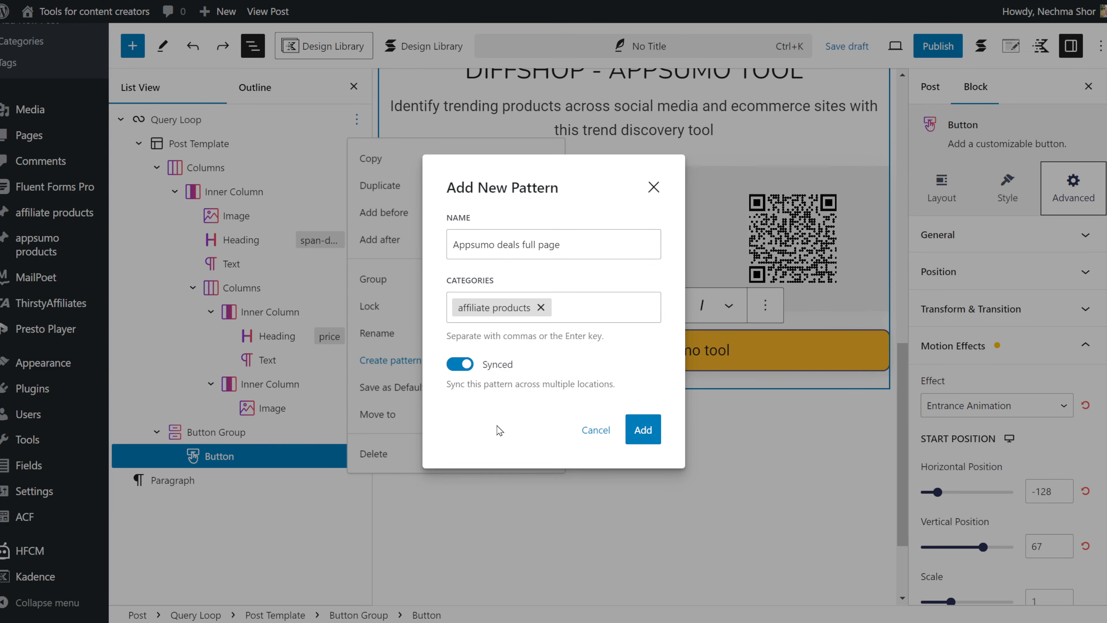
pyautogui.click(462, 366)
pyautogui.click(636, 437)
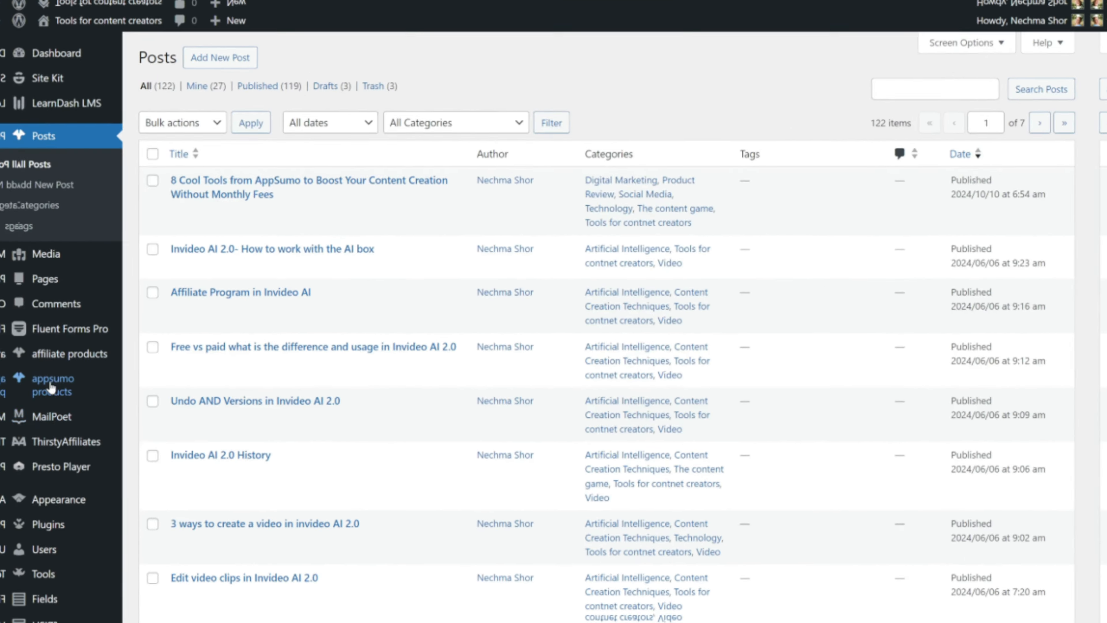
# - Open the 'Appsumo deals full page' pattern from the Patterns library
pyautogui.moveTo(52, 361)
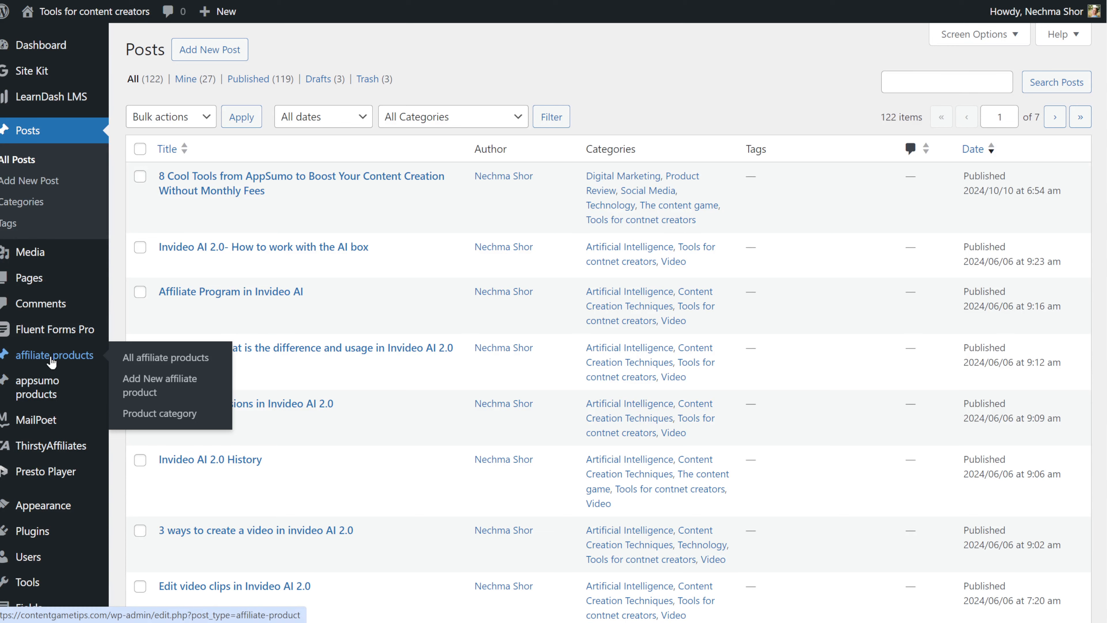
pyautogui.scroll(-5, 43, 440)
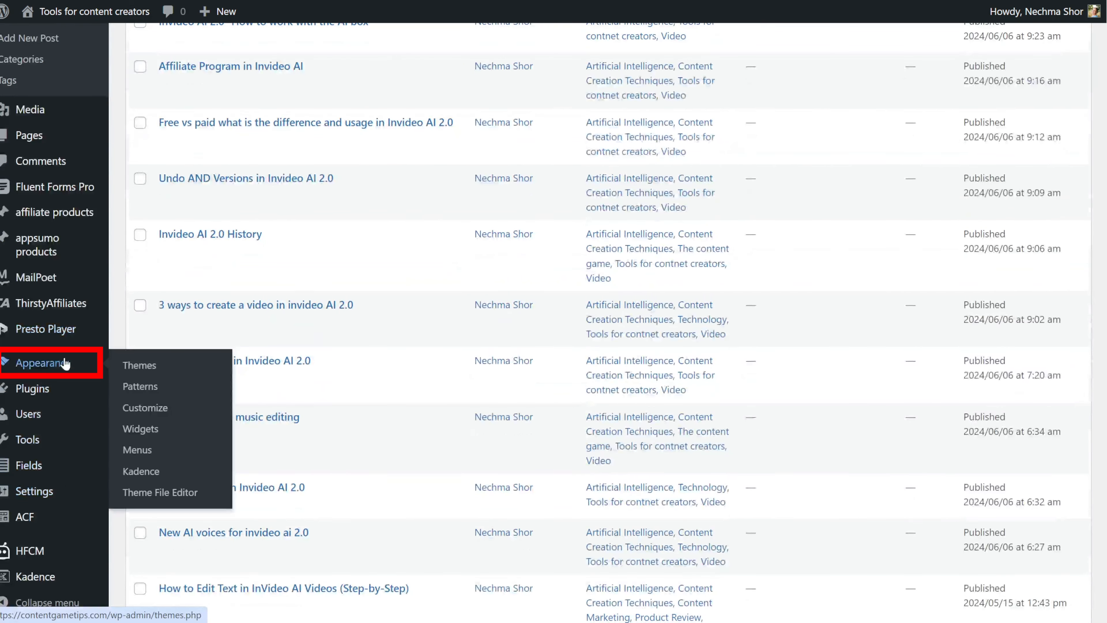
pyautogui.click(147, 393)
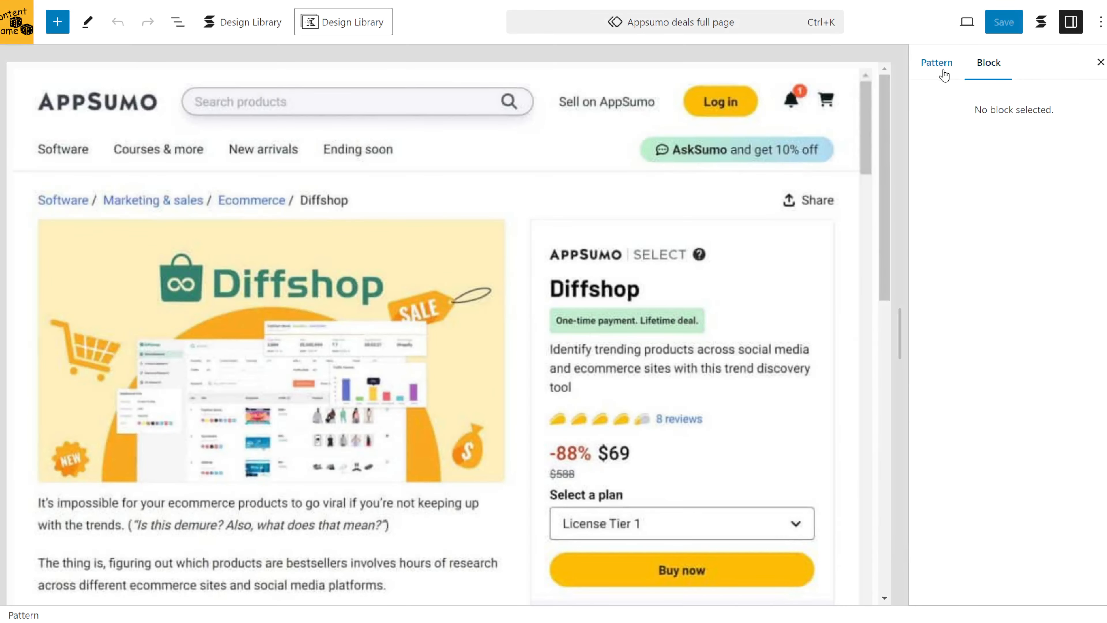
pyautogui.click(941, 69)
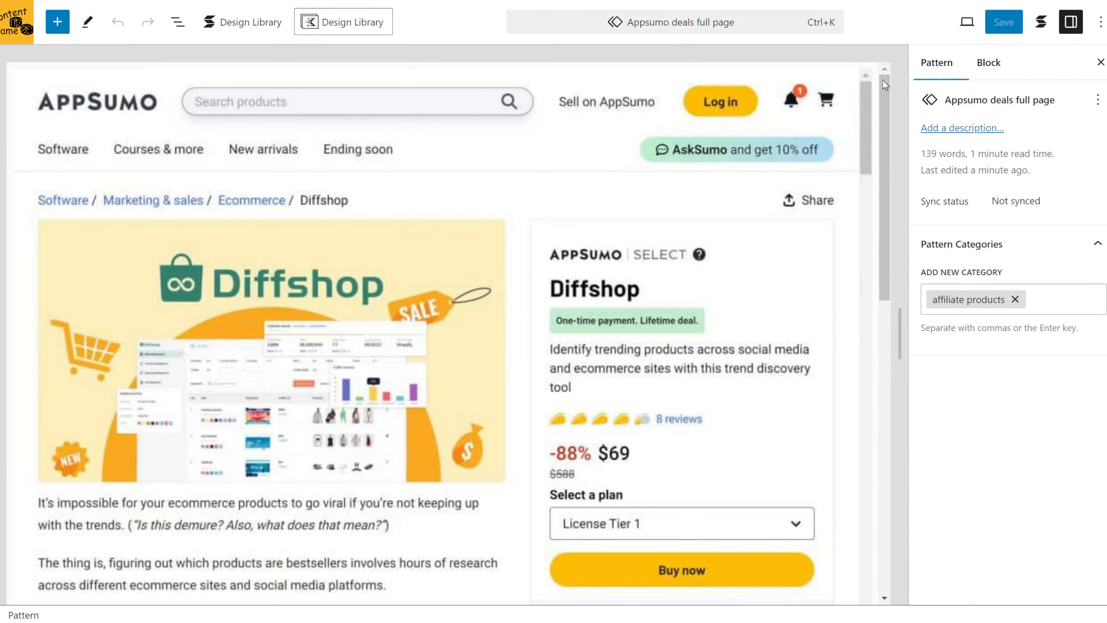
# - Expand the pattern's blocks in List View and resize the columns to 70.5% / 29.5%
pyautogui.scroll(-15, 641, 320)
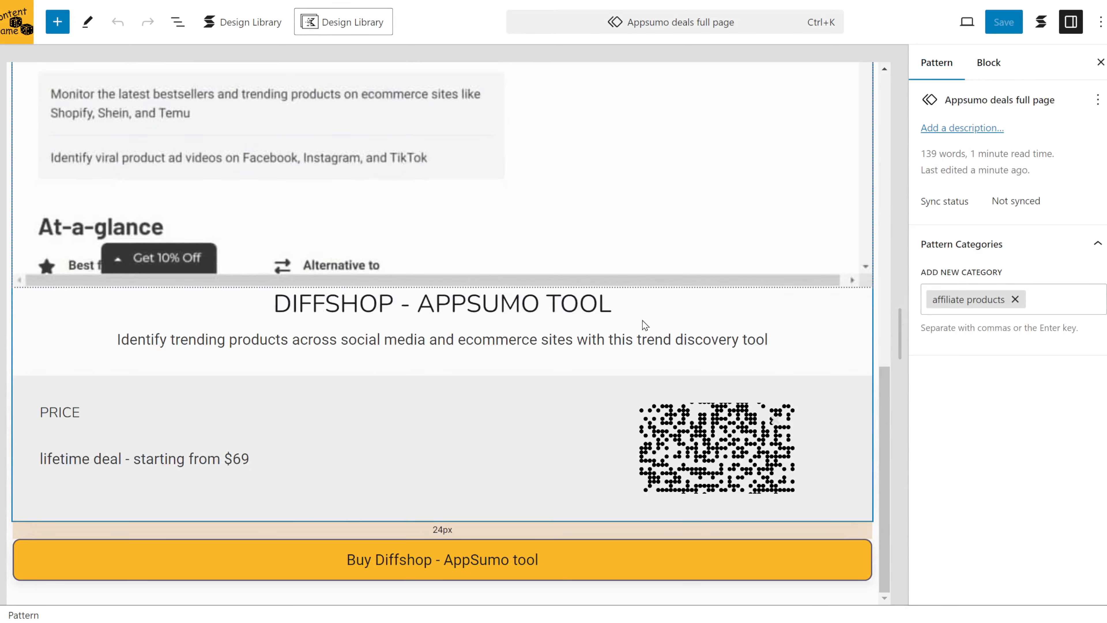
pyautogui.scroll(3, 643, 320)
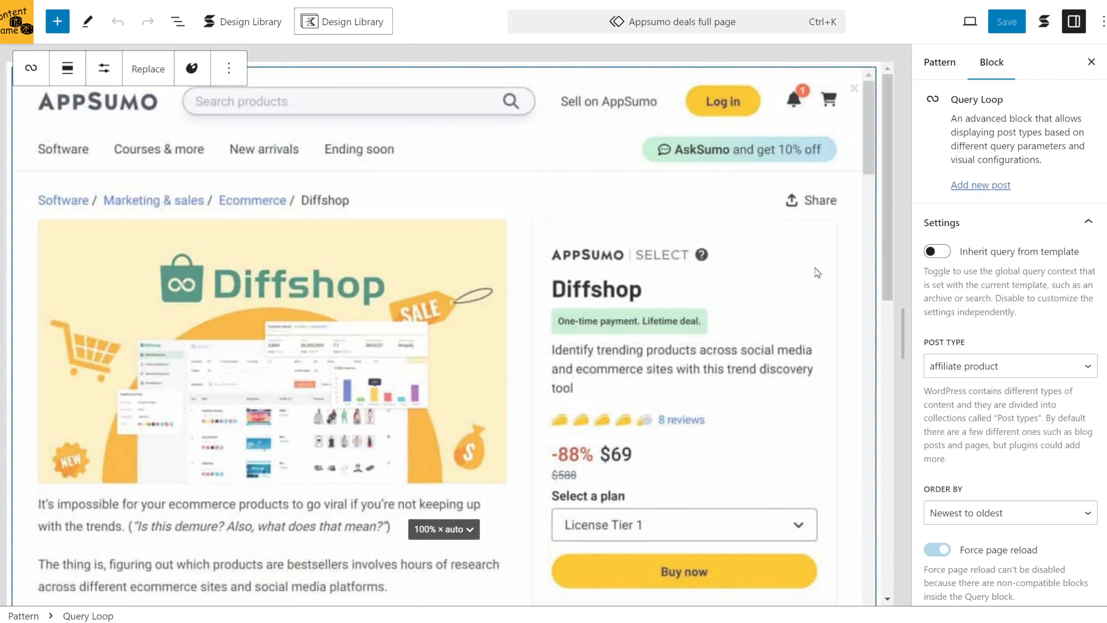
pyautogui.click(177, 22)
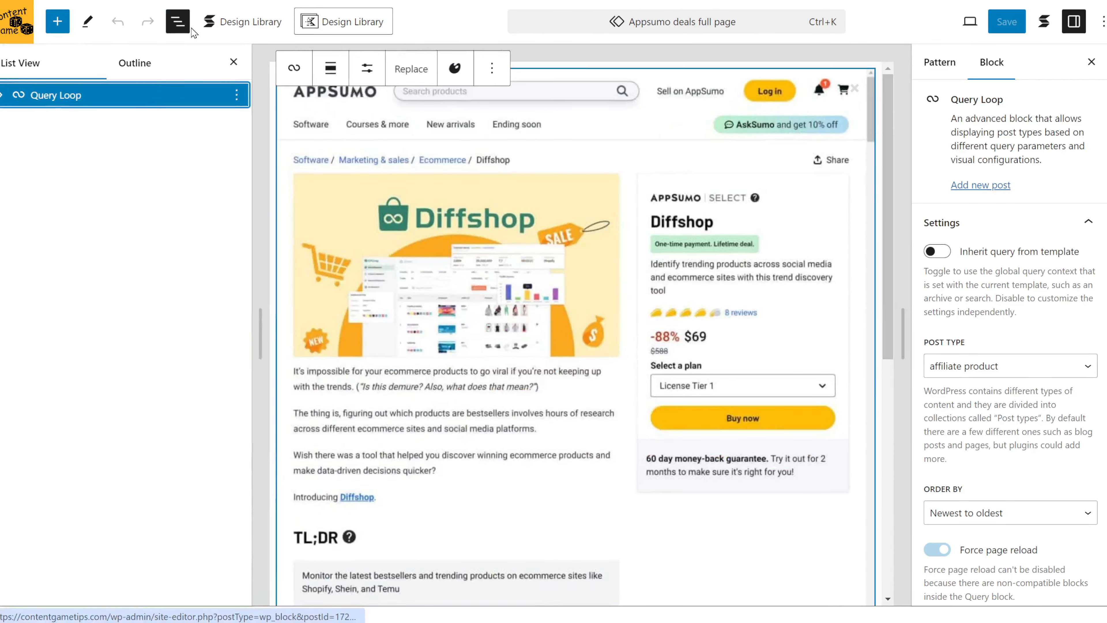
pyautogui.click(3, 95)
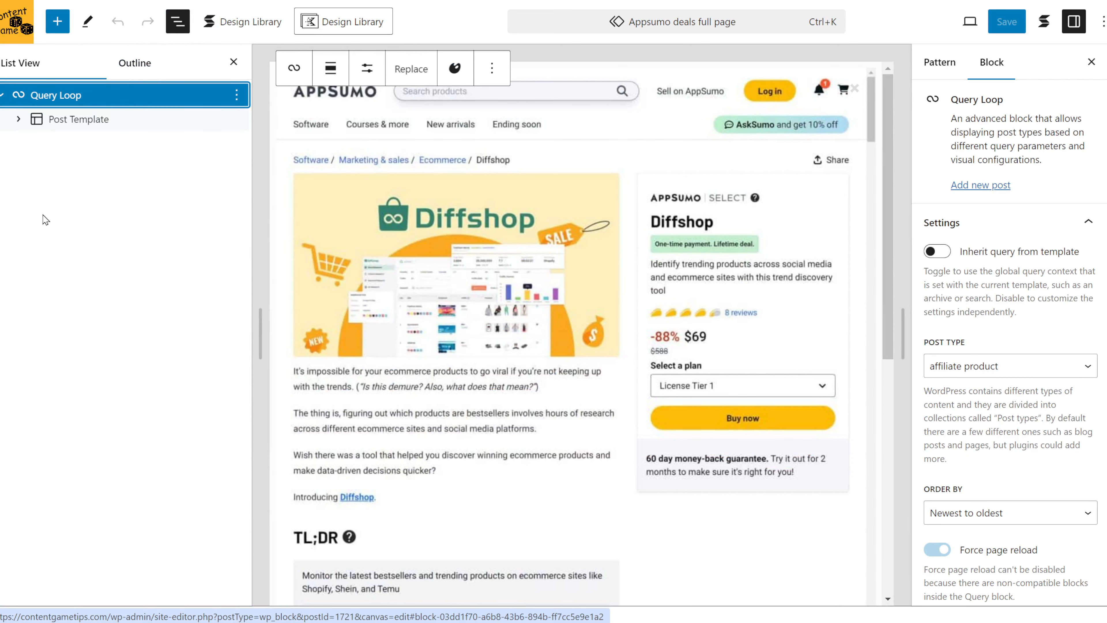
pyautogui.click(18, 119)
pyautogui.click(37, 167)
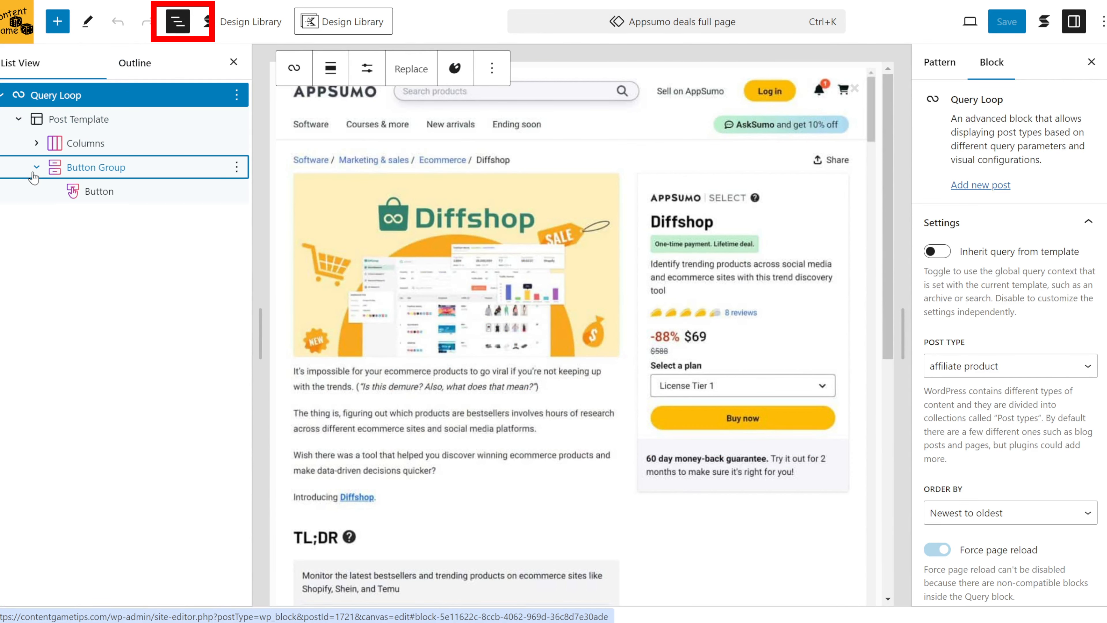
pyautogui.click(36, 144)
pyautogui.click(55, 167)
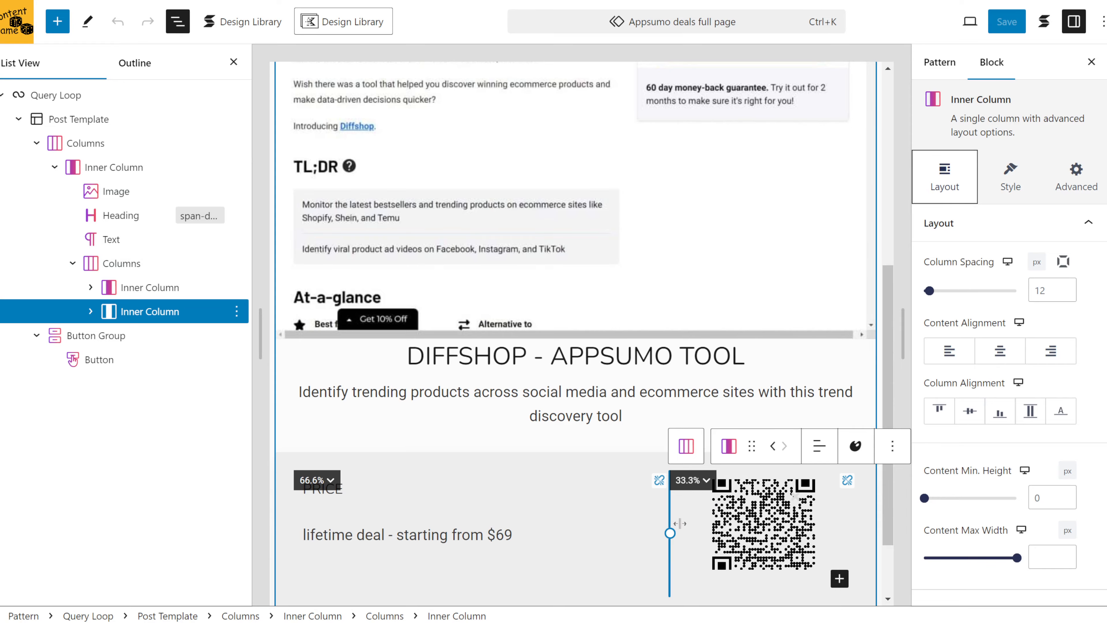
pyautogui.moveTo(680, 524); pyautogui.dragTo(689, 522)
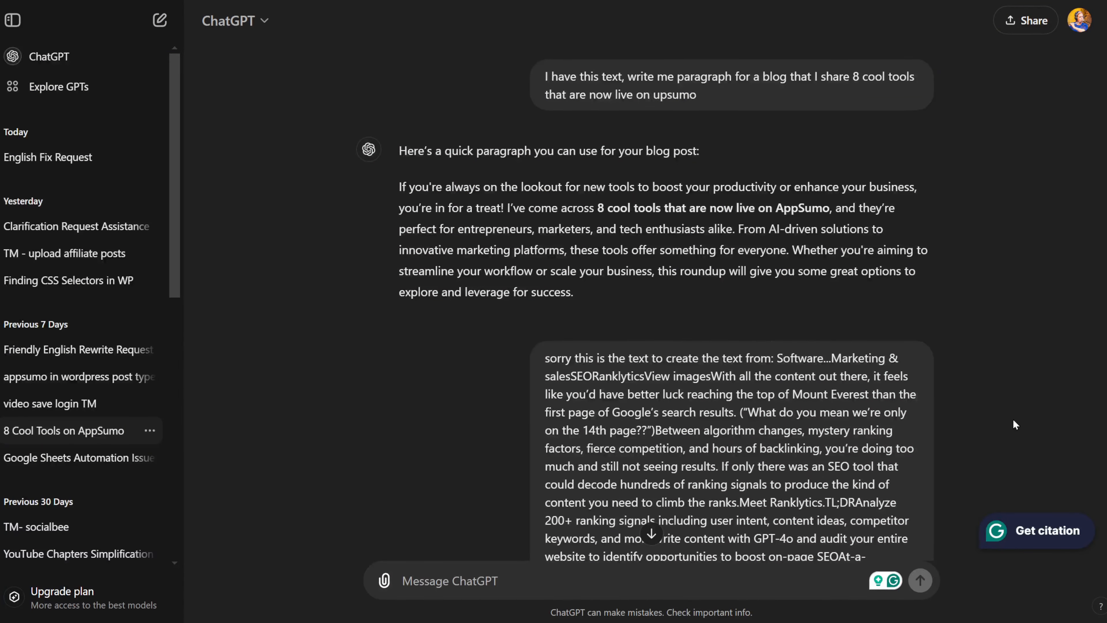
# - Complete the title '8 Tools for Content Creators on AppSumo' and paste ChatGPT's friendly intro paragraph
pyautogui.scroll(-20, 1015, 418)
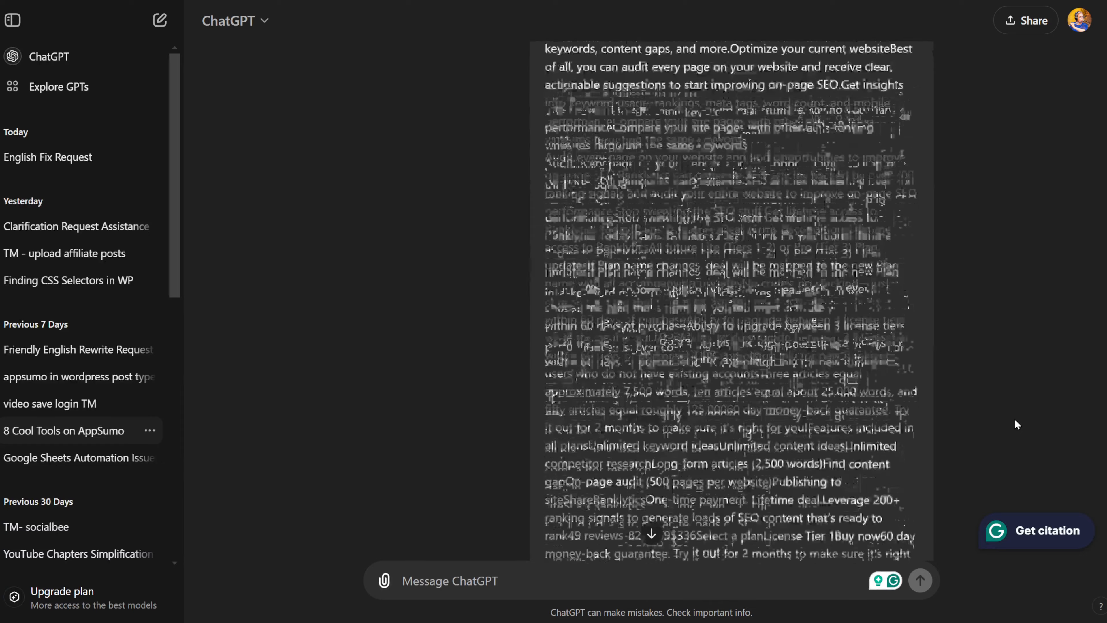
pyautogui.scroll(-5, 1015, 421)
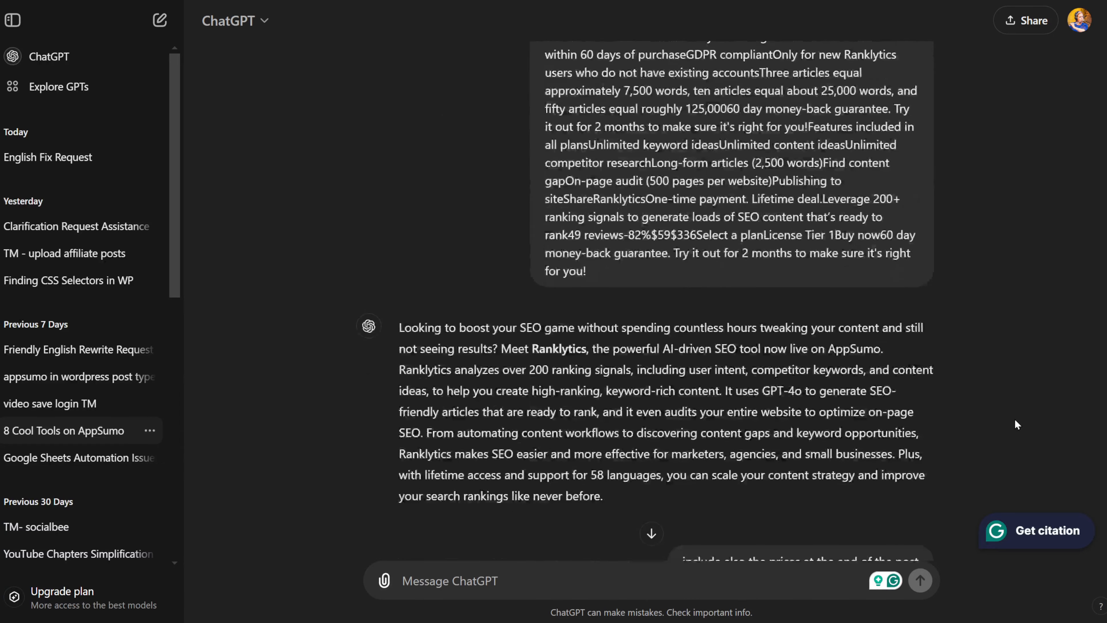
pyautogui.scroll(-8, 1015, 420)
pyautogui.scroll(-8, 1015, 421)
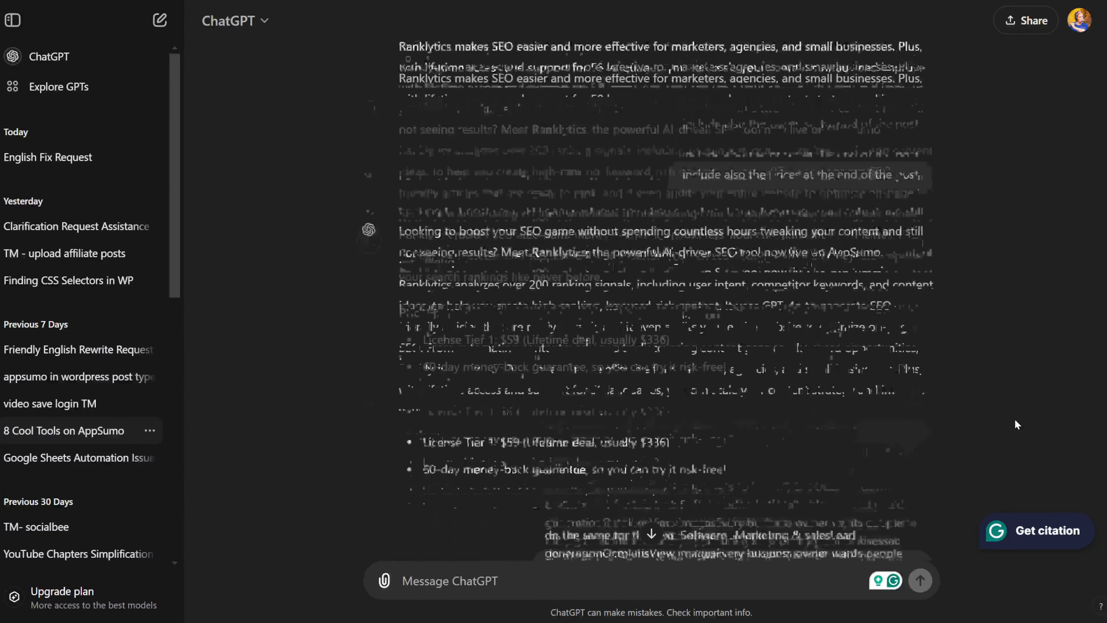
pyautogui.scroll(-10, 1016, 421)
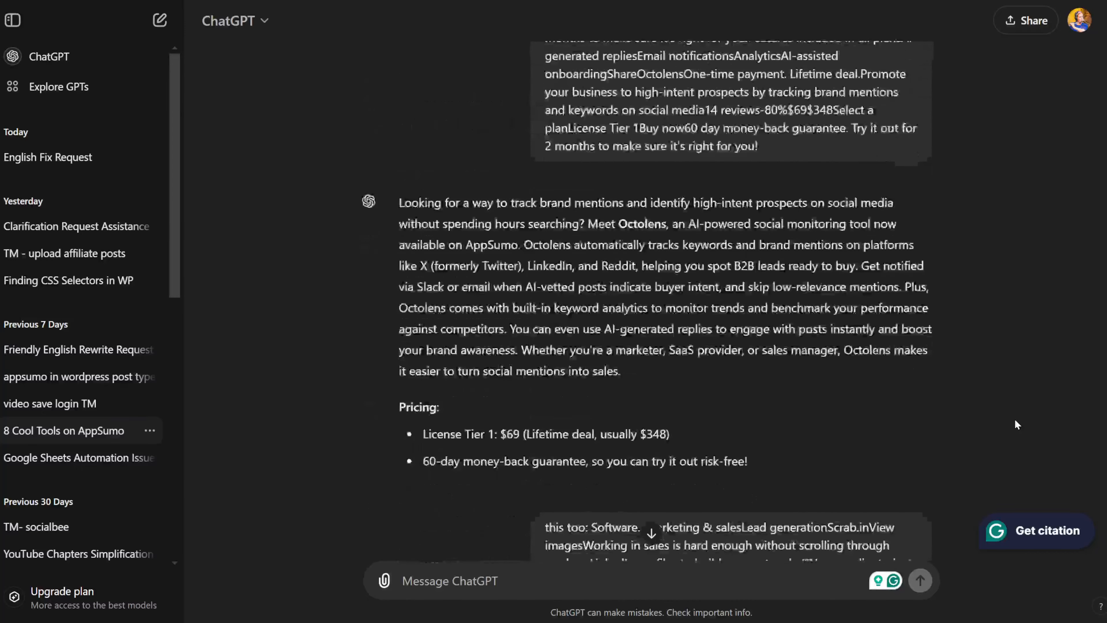
pyautogui.scroll(-15, 1015, 420)
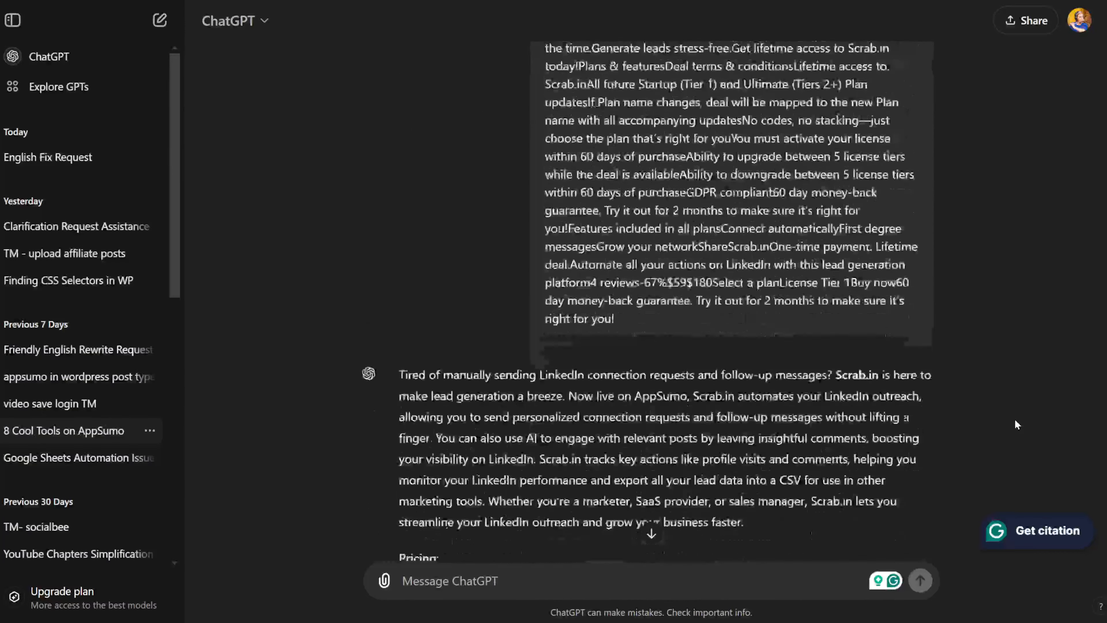
pyautogui.scroll(-4, 1015, 420)
pyautogui.scroll(-14, 1015, 421)
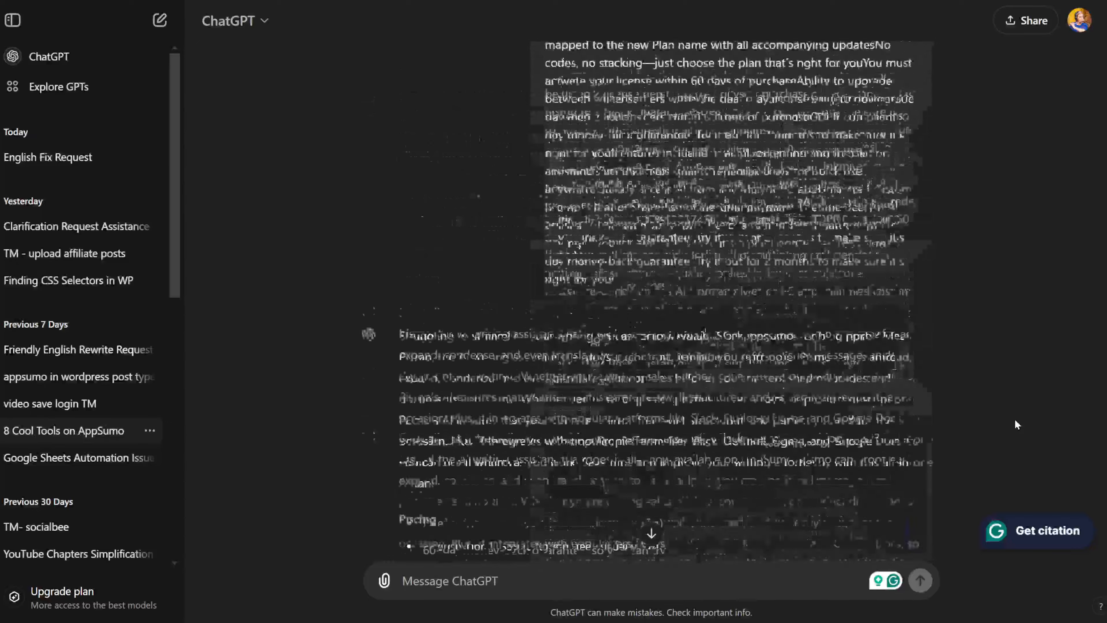
pyautogui.scroll(-6, 1015, 420)
pyautogui.scroll(-15, 1016, 420)
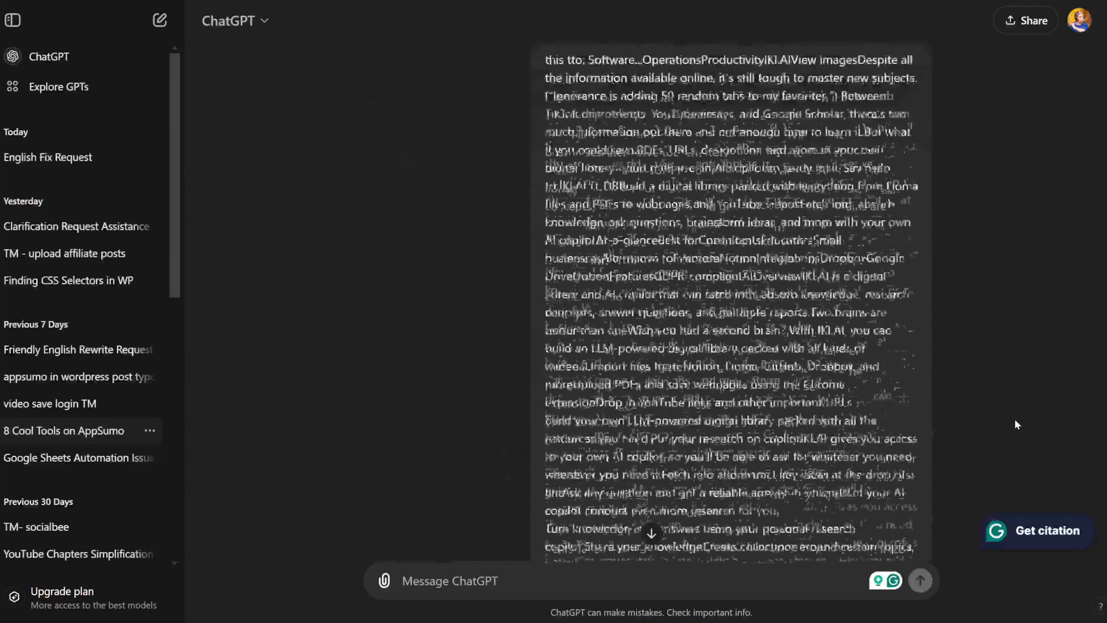
pyautogui.scroll(-16, 1015, 421)
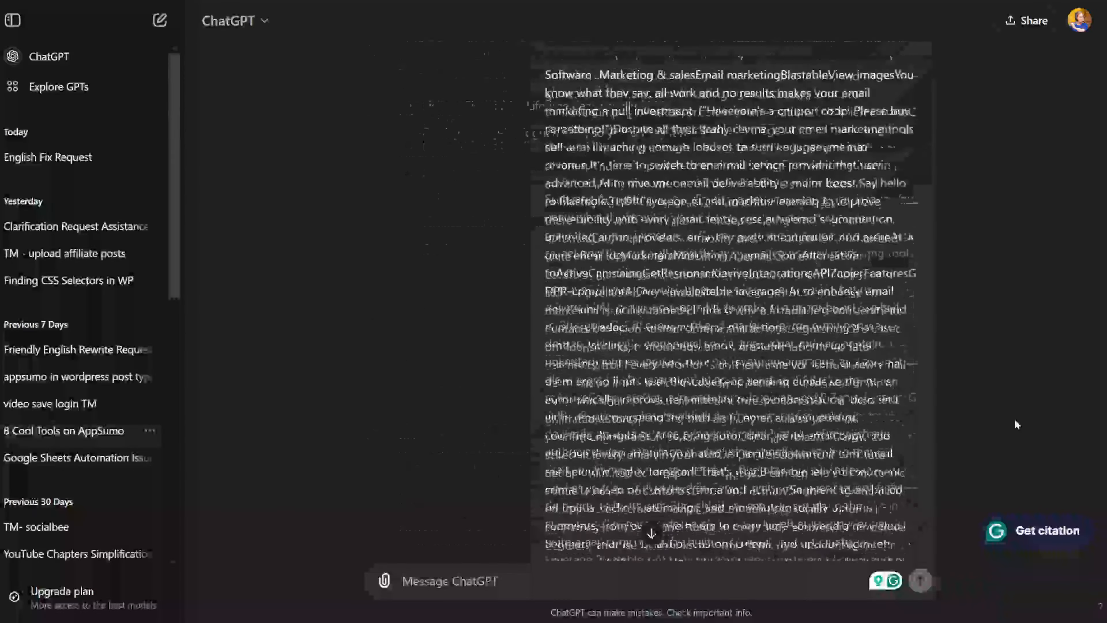
pyautogui.scroll(-15, 1015, 423)
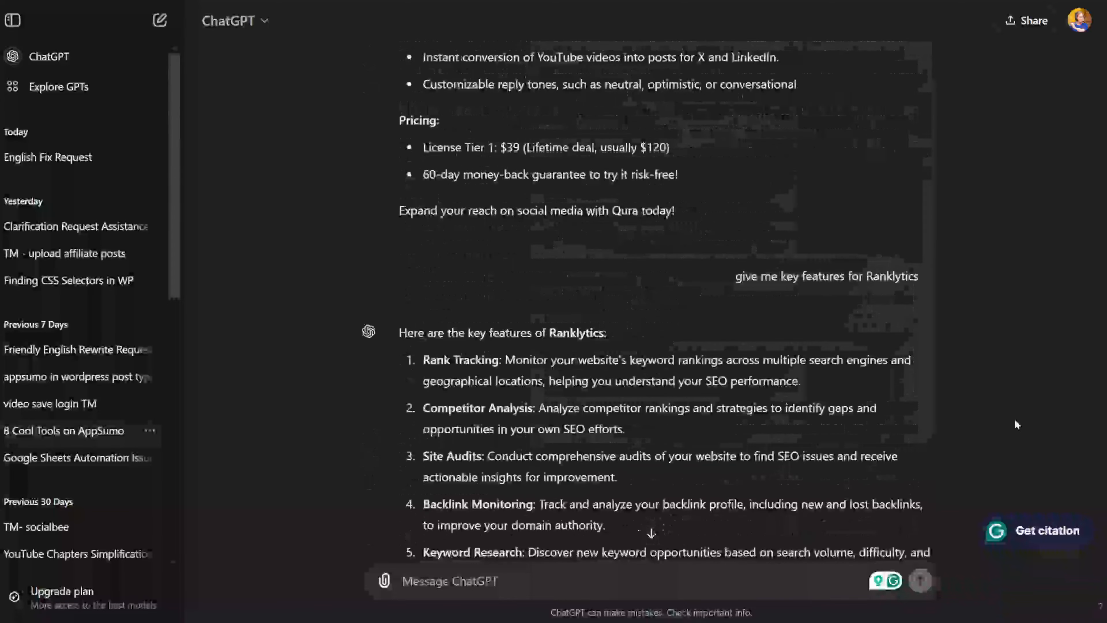
pyautogui.scroll(2, 1015, 420)
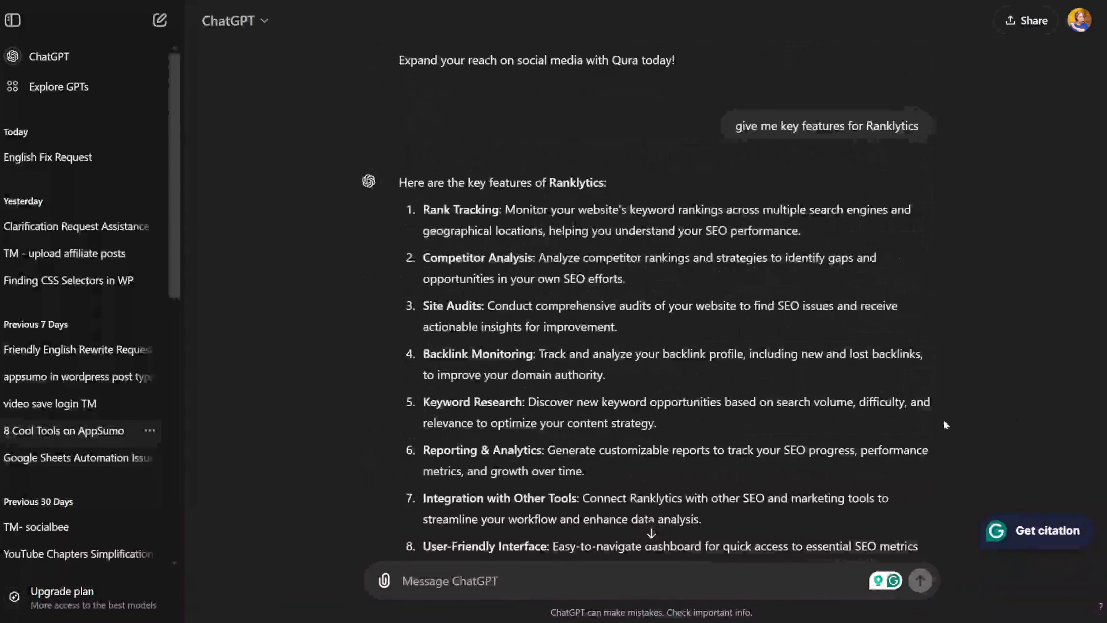
pyautogui.scroll(-14, 628, 312)
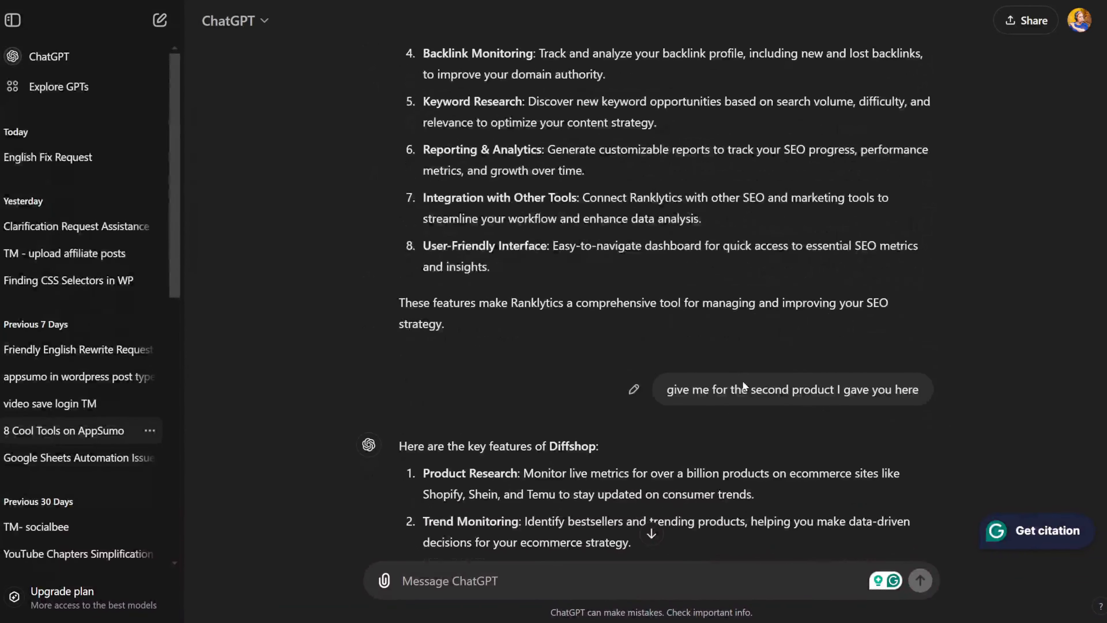
pyautogui.scroll(-15, 764, 375)
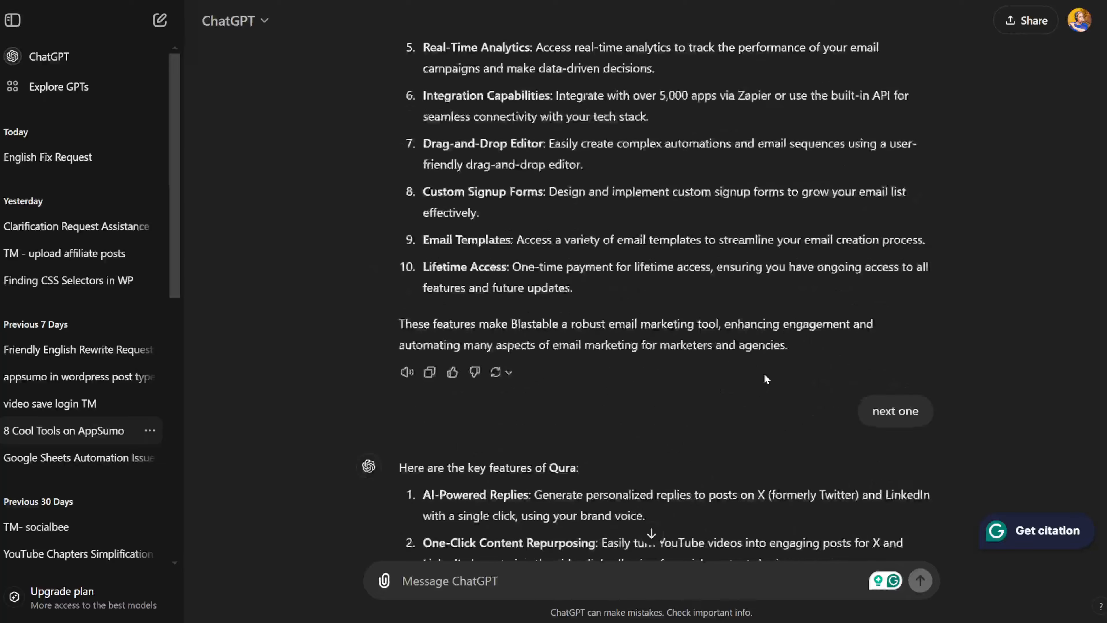
pyautogui.scroll(10, 765, 375)
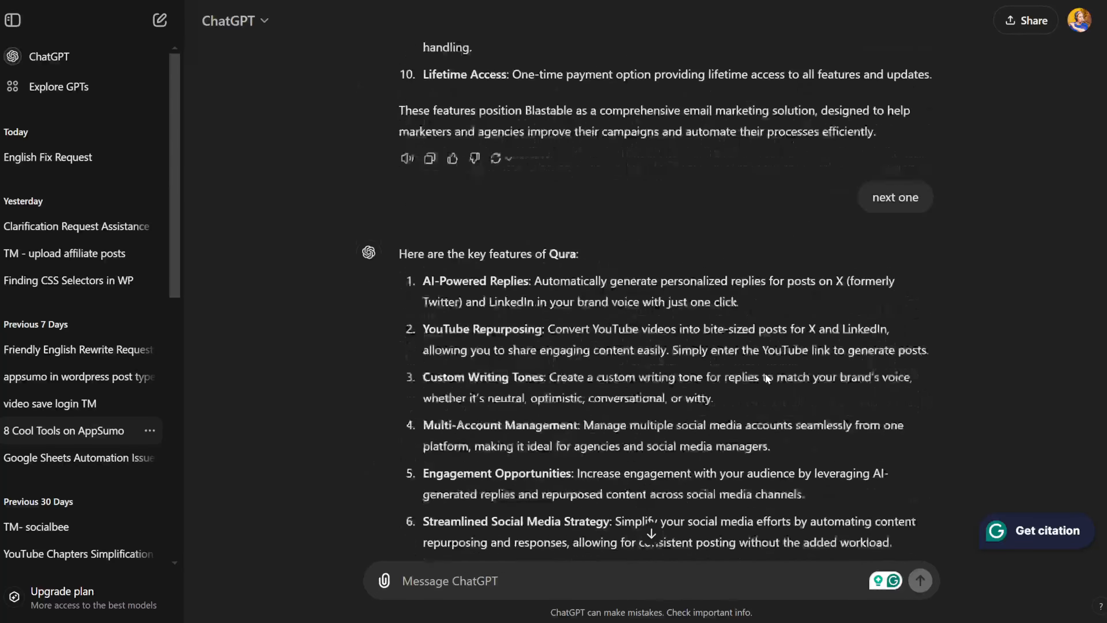
pyautogui.scroll(-15, 765, 373)
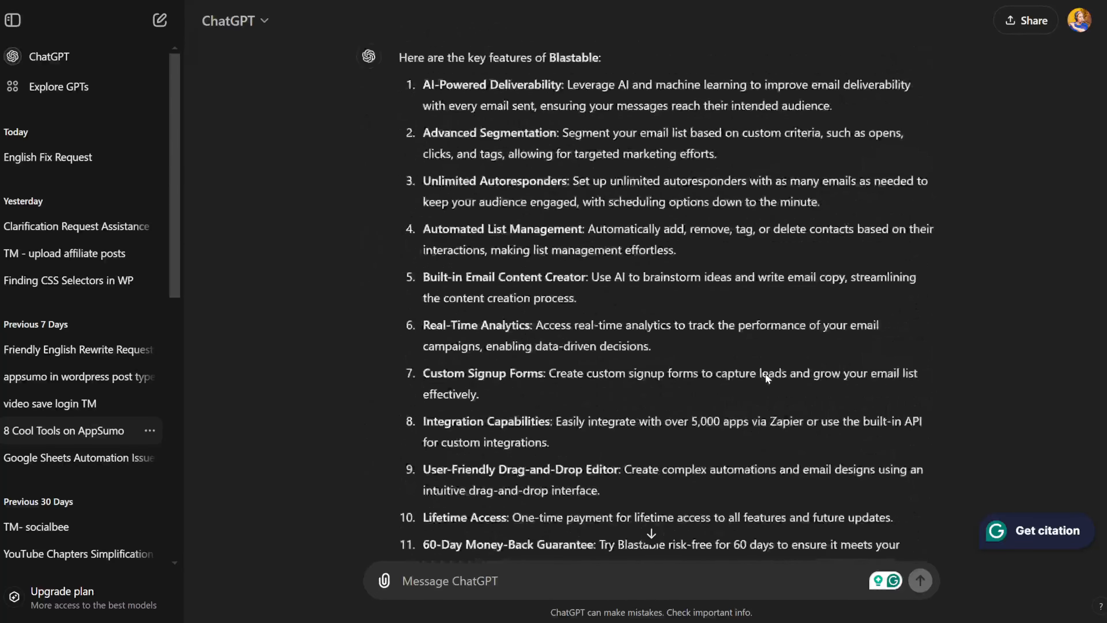
pyautogui.scroll(-15, 766, 373)
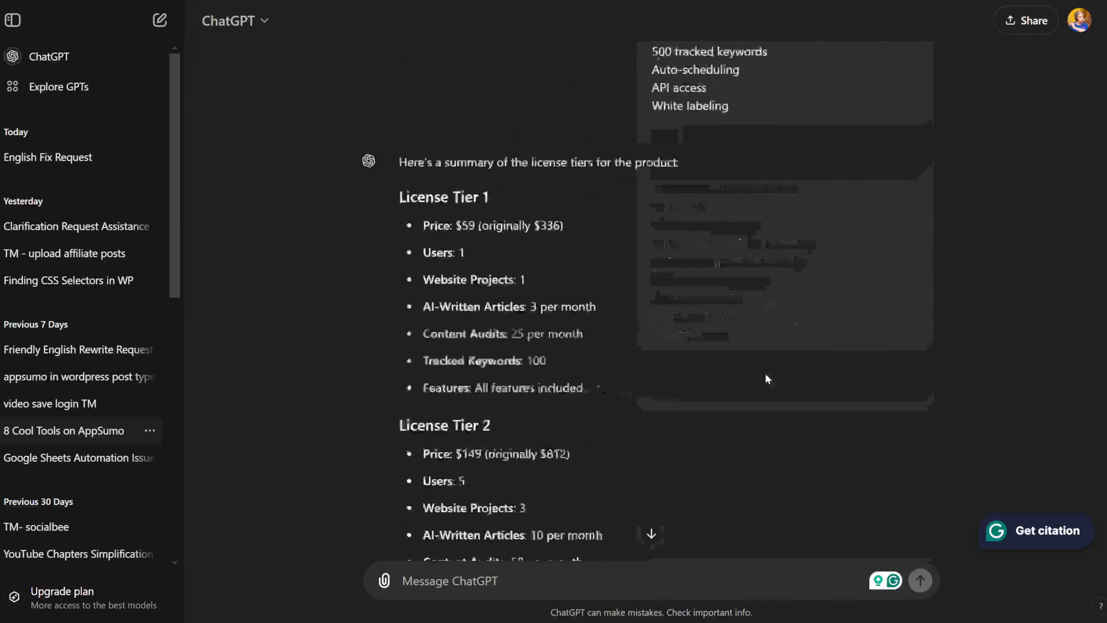
pyautogui.scroll(-20, 766, 375)
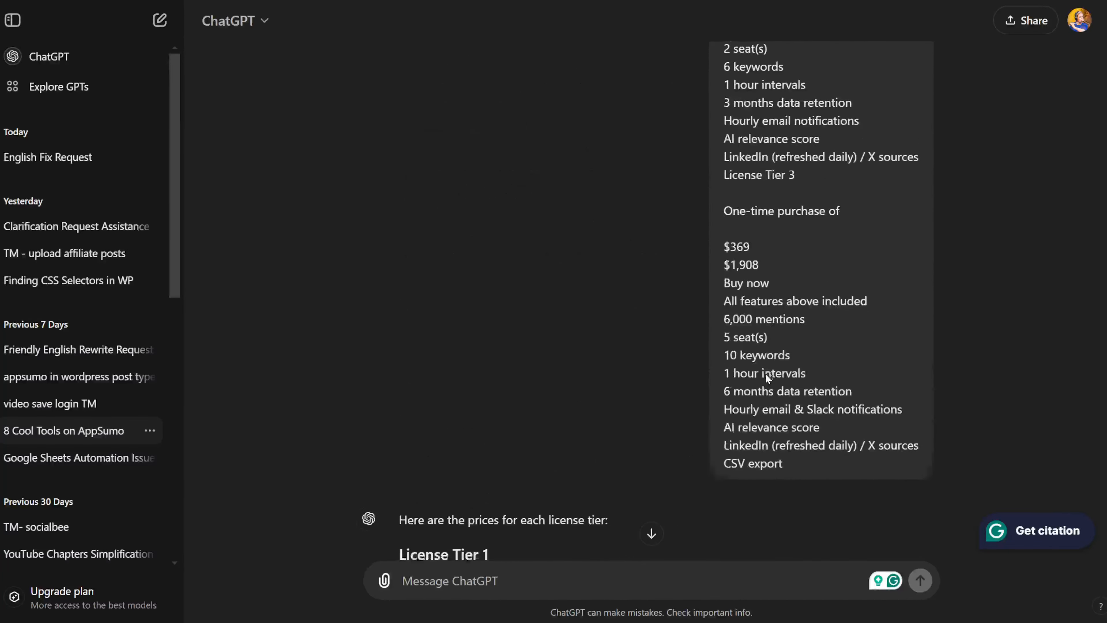
pyautogui.scroll(-2, 766, 376)
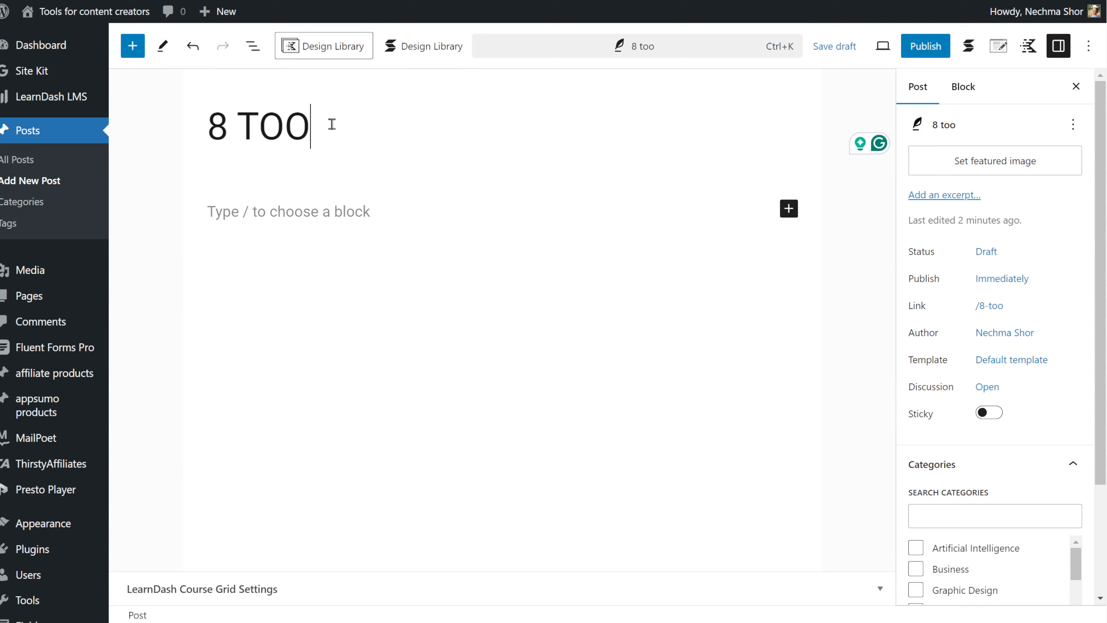
pyautogui.write('ls for content creators on')
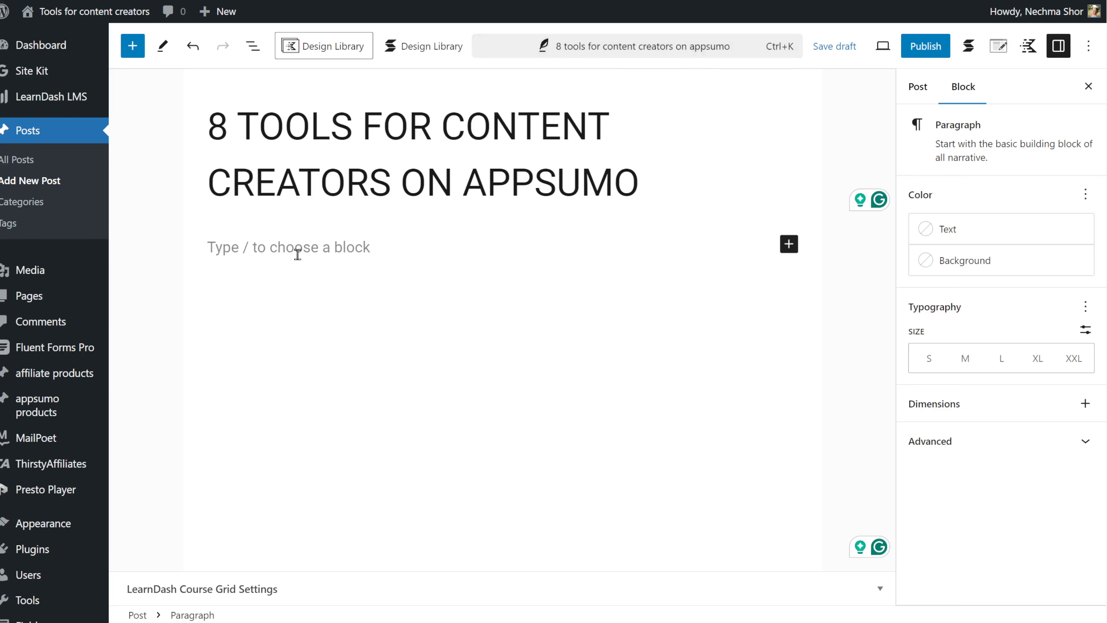
pyautogui.write("Looking for cool software that can supercharge your content creation without the hassle of monthly fees? You’re in the right place! I've rounded up eight amazing tools that can help you streamline your workflow and unleash your creativity, all while keeping your budget intact. Whether you're a seasoned marketer, a passionate blogger, or just starting out, these one-time purchase software options will make your life easier and your content shine. Let’s dive in and discover the tools that can take your projects to the next level!")
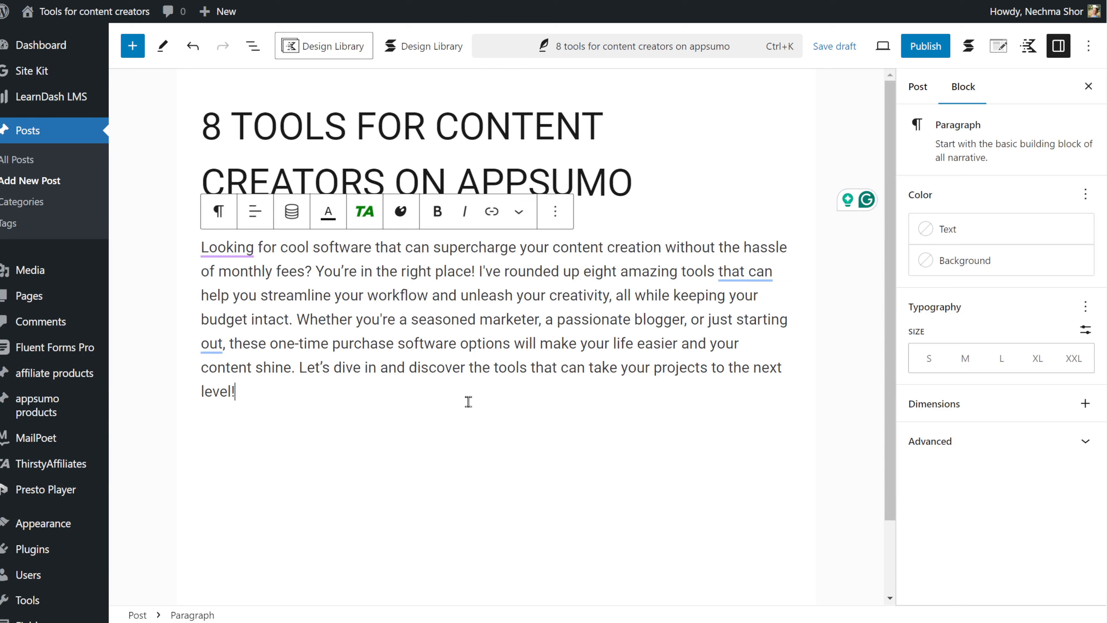
# - Add a RANKLYTICS heading block and paste the Ranklytics description from ChatGPT beneath it
pyautogui.press('Return')
pyautogui.click(783, 436)
pyautogui.click(897, 282)
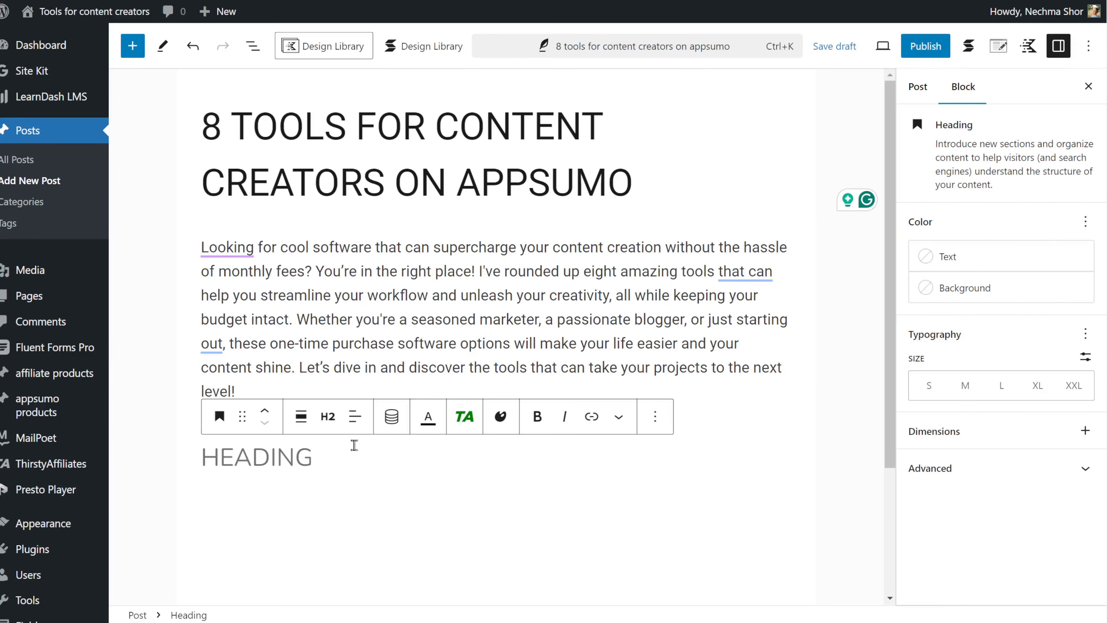
pyautogui.write('RANKLYTICS')
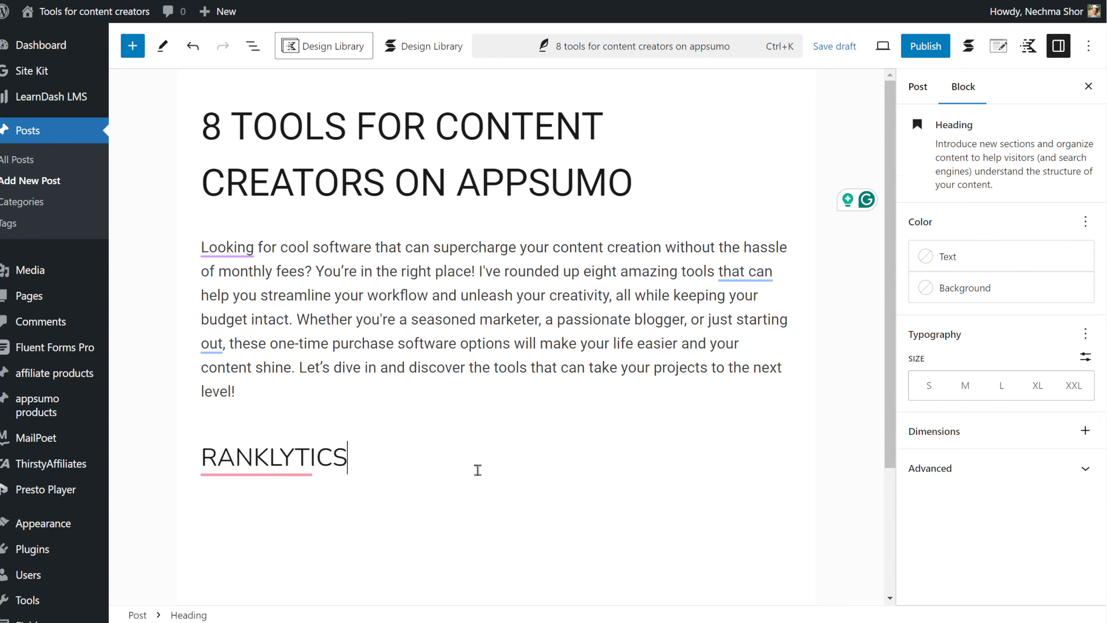
pyautogui.hotkey('alt', 'Tab')
pyautogui.hotkey('alt', 'Tab')
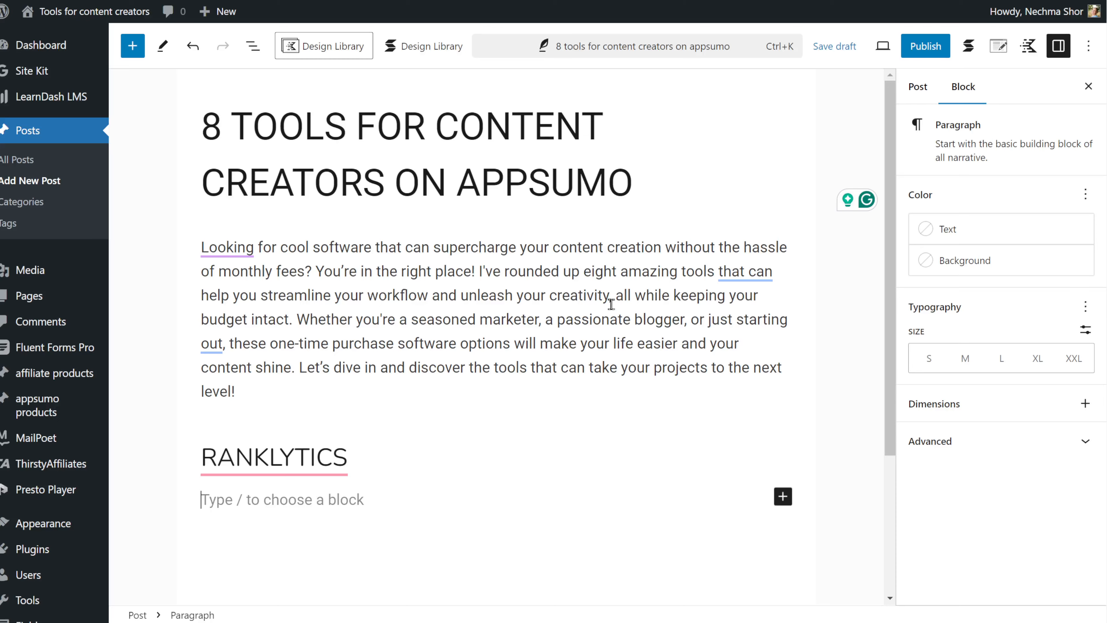
pyautogui.hotkey('ctrl', 'v')
# - Add a 'Key features' heading, paste the eight-item features list, and delete the closing sentence
pyautogui.scroll(-3, 599, 351)
pyautogui.press('Return')
pyautogui.write('Key features')
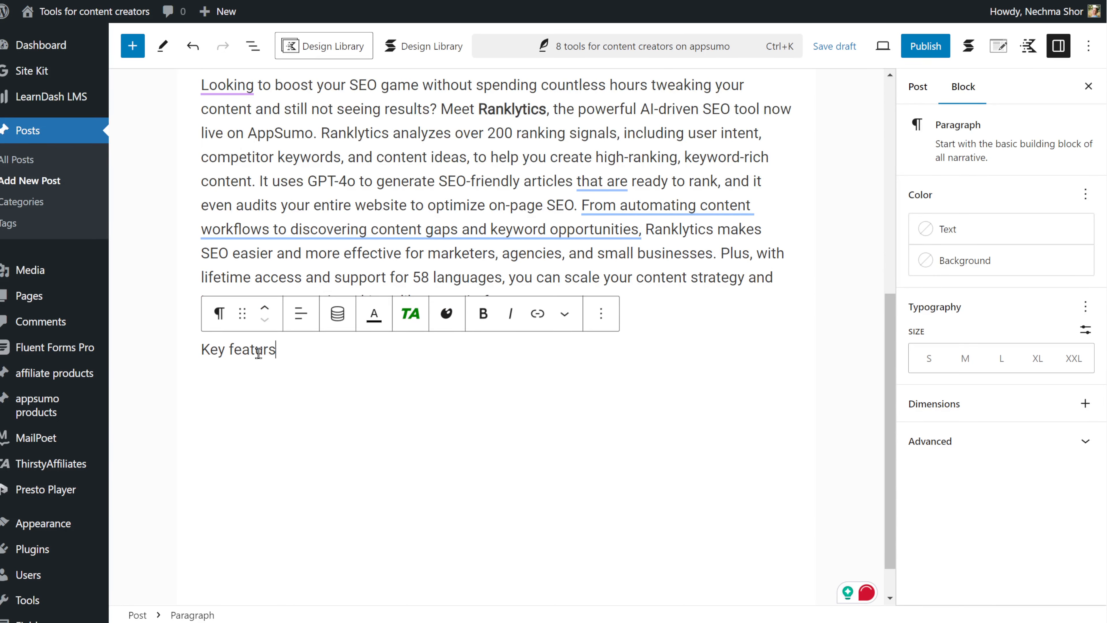
pyautogui.click(218, 314)
pyautogui.click(247, 40)
pyautogui.hotkey('alt', 'Tab')
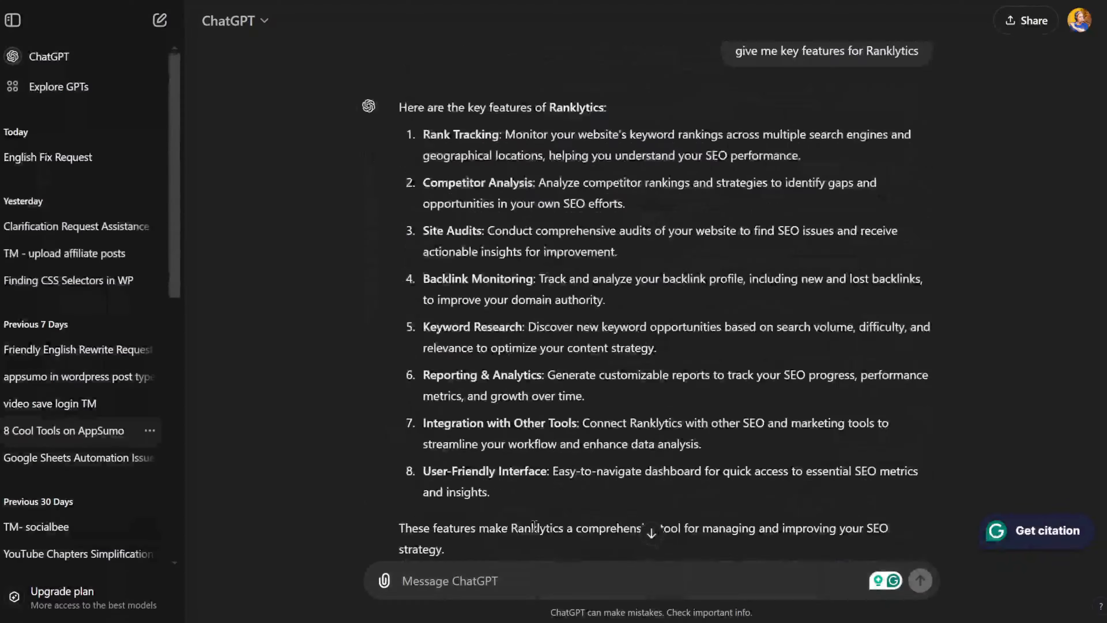
pyautogui.scroll(-5, 491, 227)
pyautogui.hotkey('alt', 'Tab')
pyautogui.hotkey('ctrl', 'a')
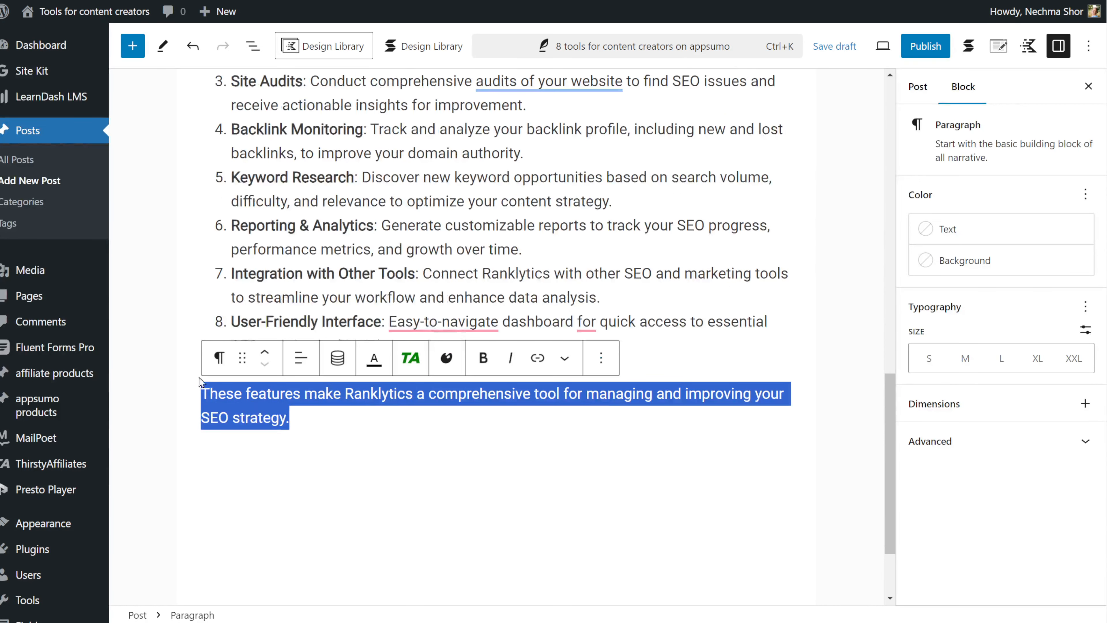
pyautogui.press('BackSpace')
pyautogui.press('BackSpace')
pyautogui.press('BackSpace')
pyautogui.click(352, 403)
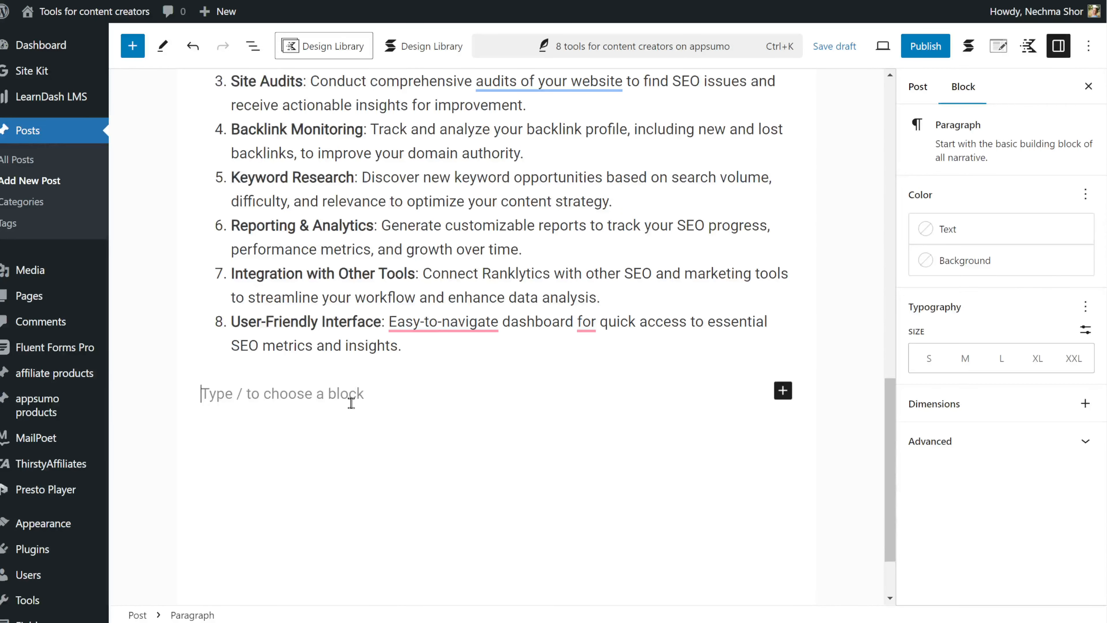
# - Search blocks for 'app' and insert the 'Appsumo deals full page' pattern below the features list
pyautogui.click(781, 393)
pyautogui.write('app')
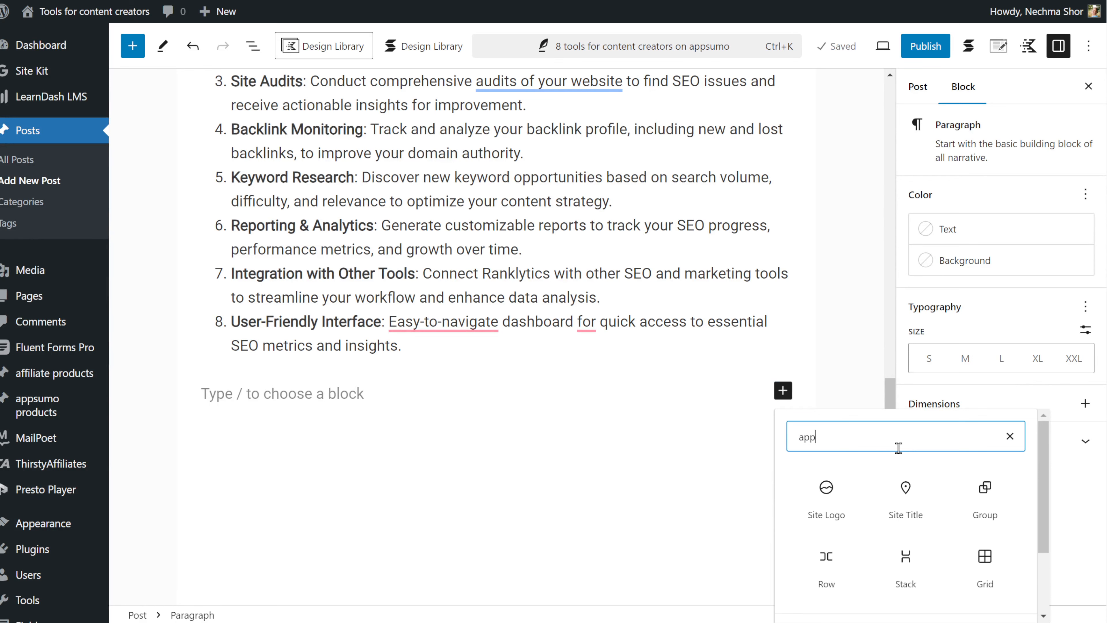
pyautogui.scroll(-3, 936, 502)
pyautogui.click(828, 562)
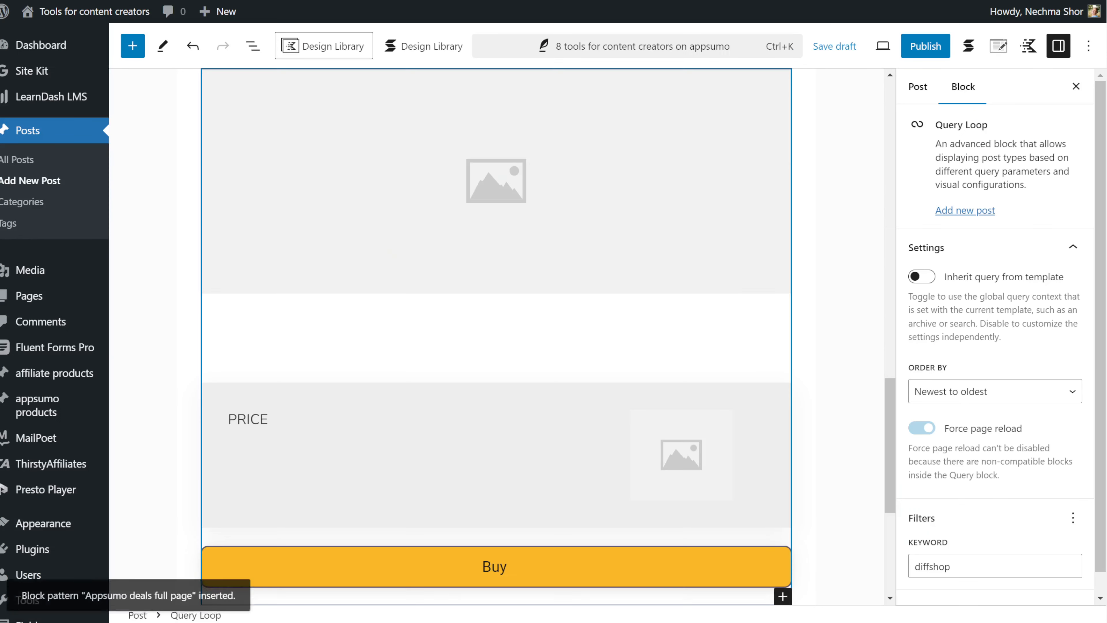
# - Show List View and review the post's block outline
pyautogui.hotkey('shift', 'alt', 'o')
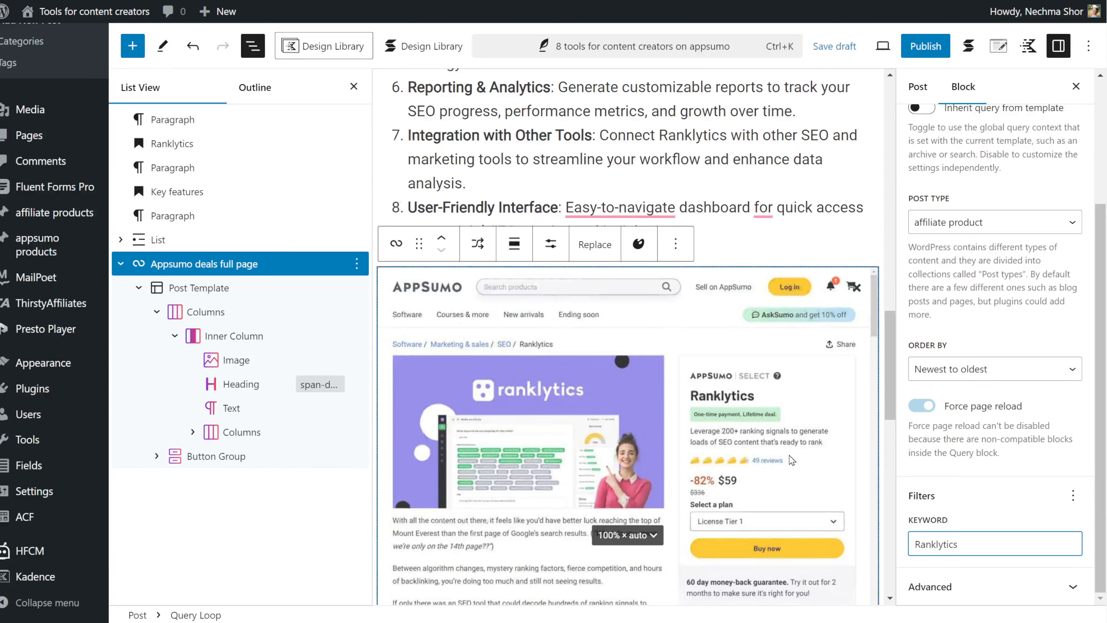
pyautogui.scroll(-10, 791, 461)
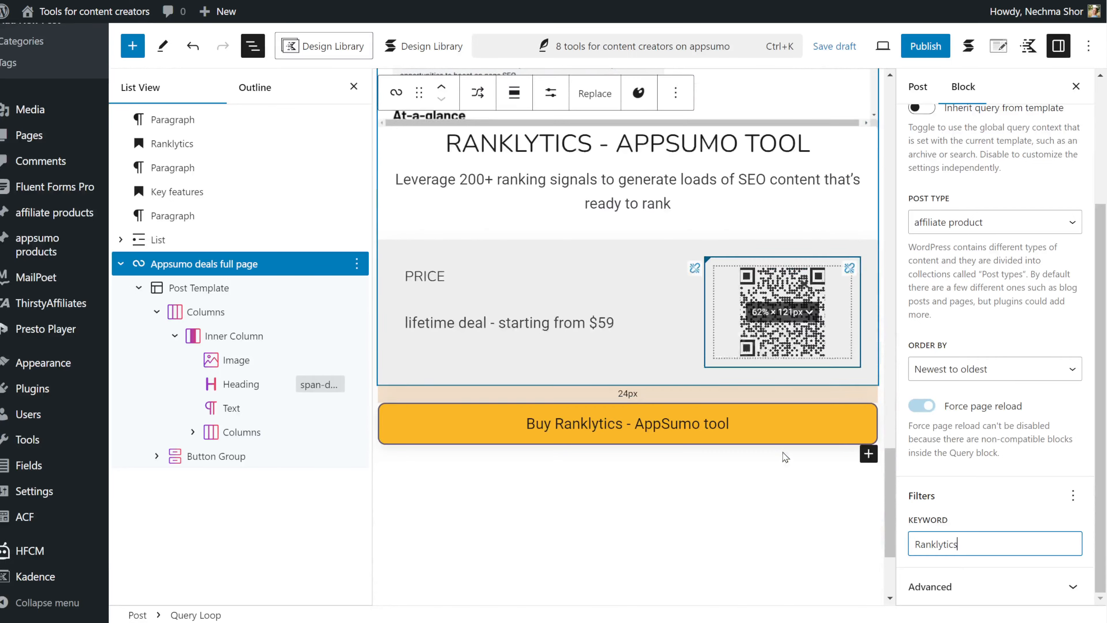
pyautogui.scroll(15, 765, 506)
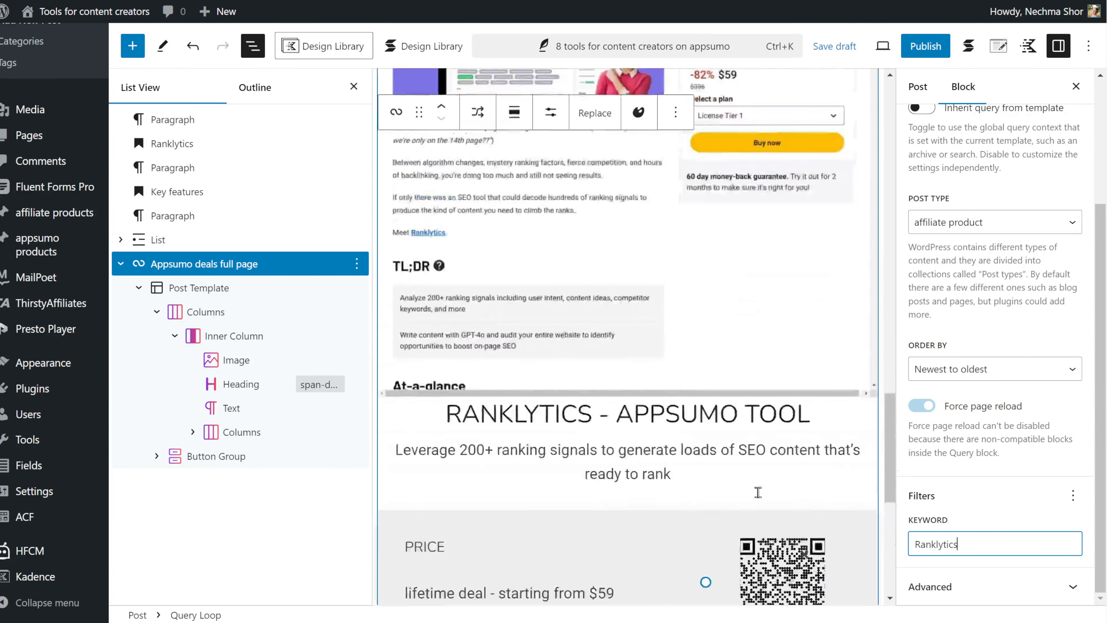
pyautogui.scroll(7, 754, 465)
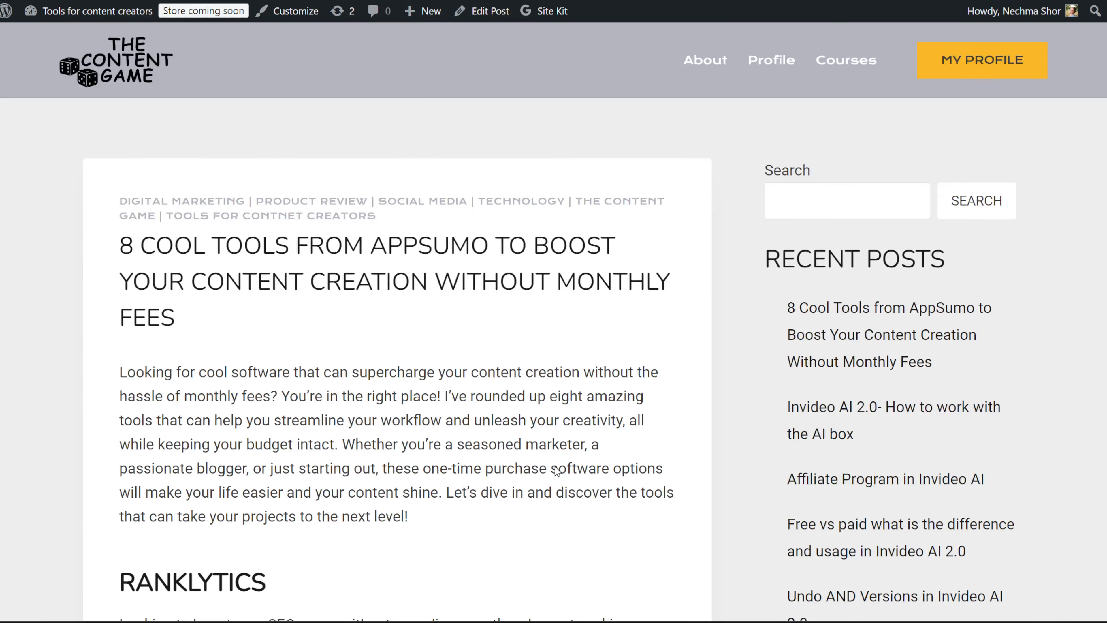
# - Scroll the live post's Ranklytics section to check the $59 lifetime deal card and 'Grab it on Appsumo' button
pyautogui.scroll(-15, 557, 471)
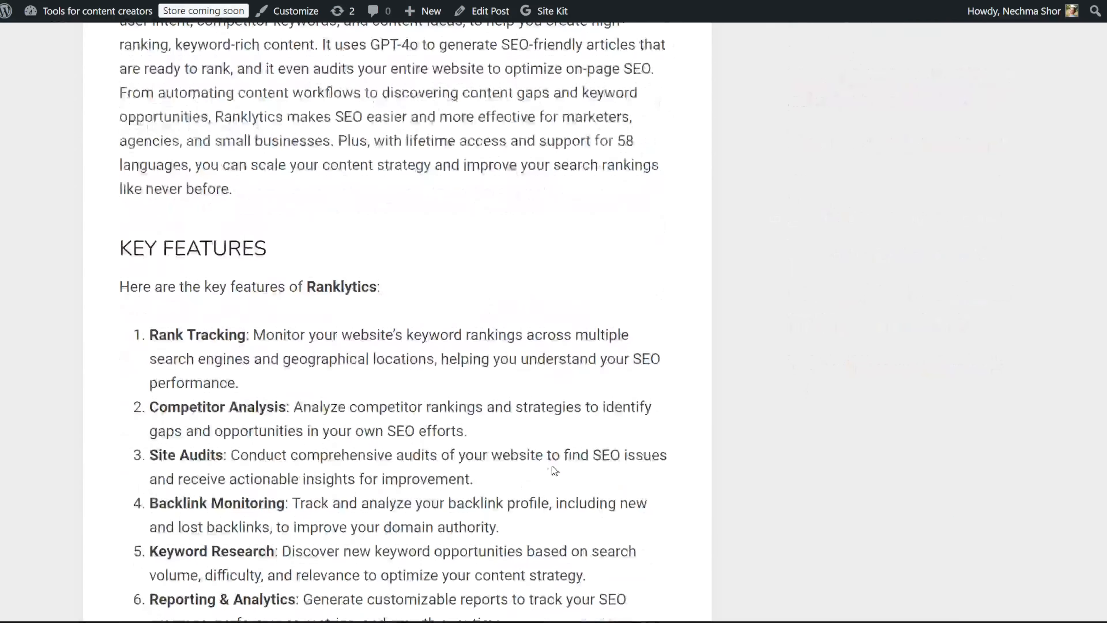
pyautogui.scroll(-10, 550, 469)
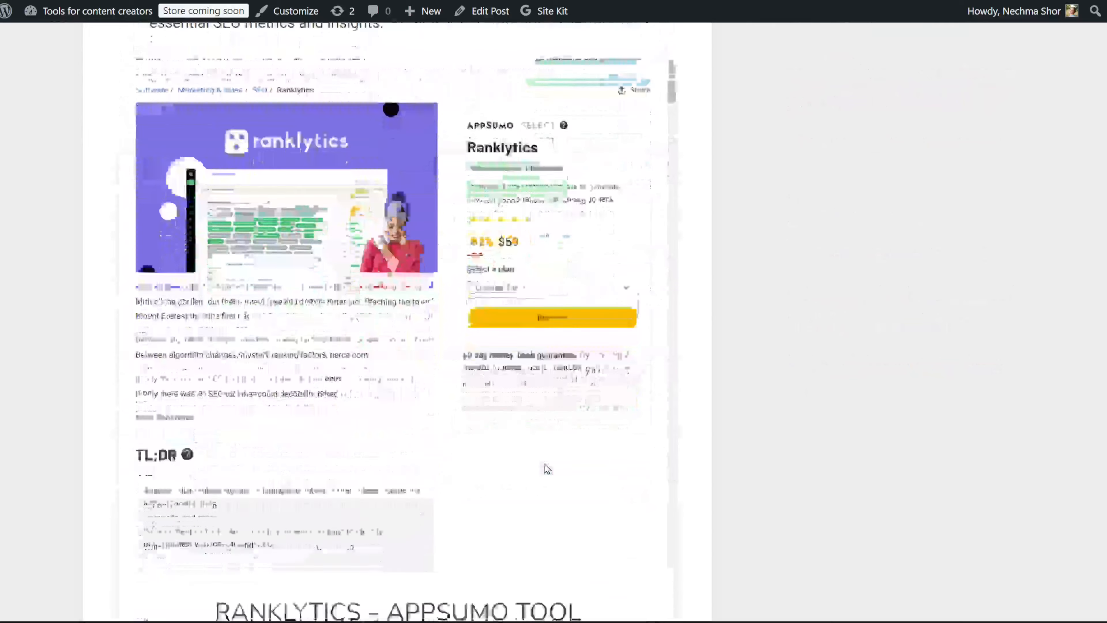
pyautogui.scroll(-7, 548, 469)
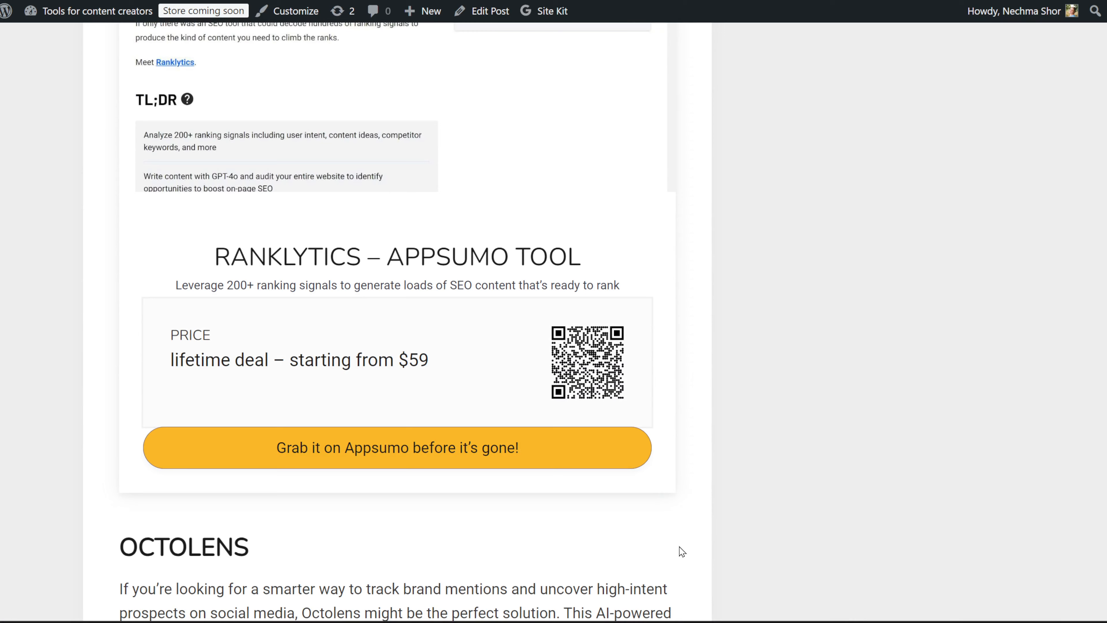
pyautogui.scroll(3, 682, 552)
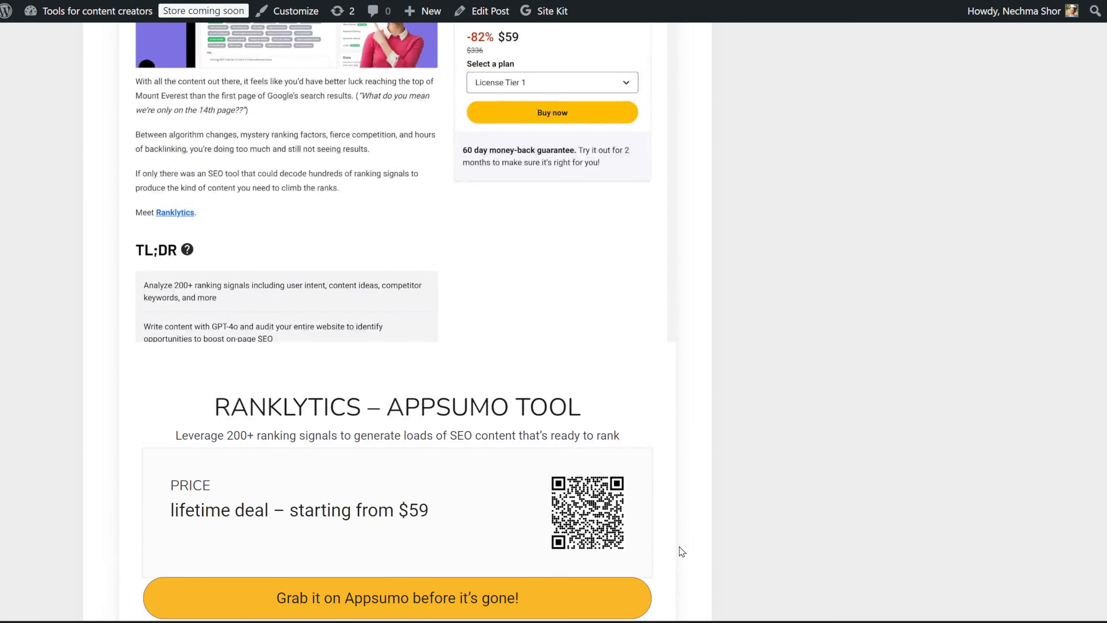